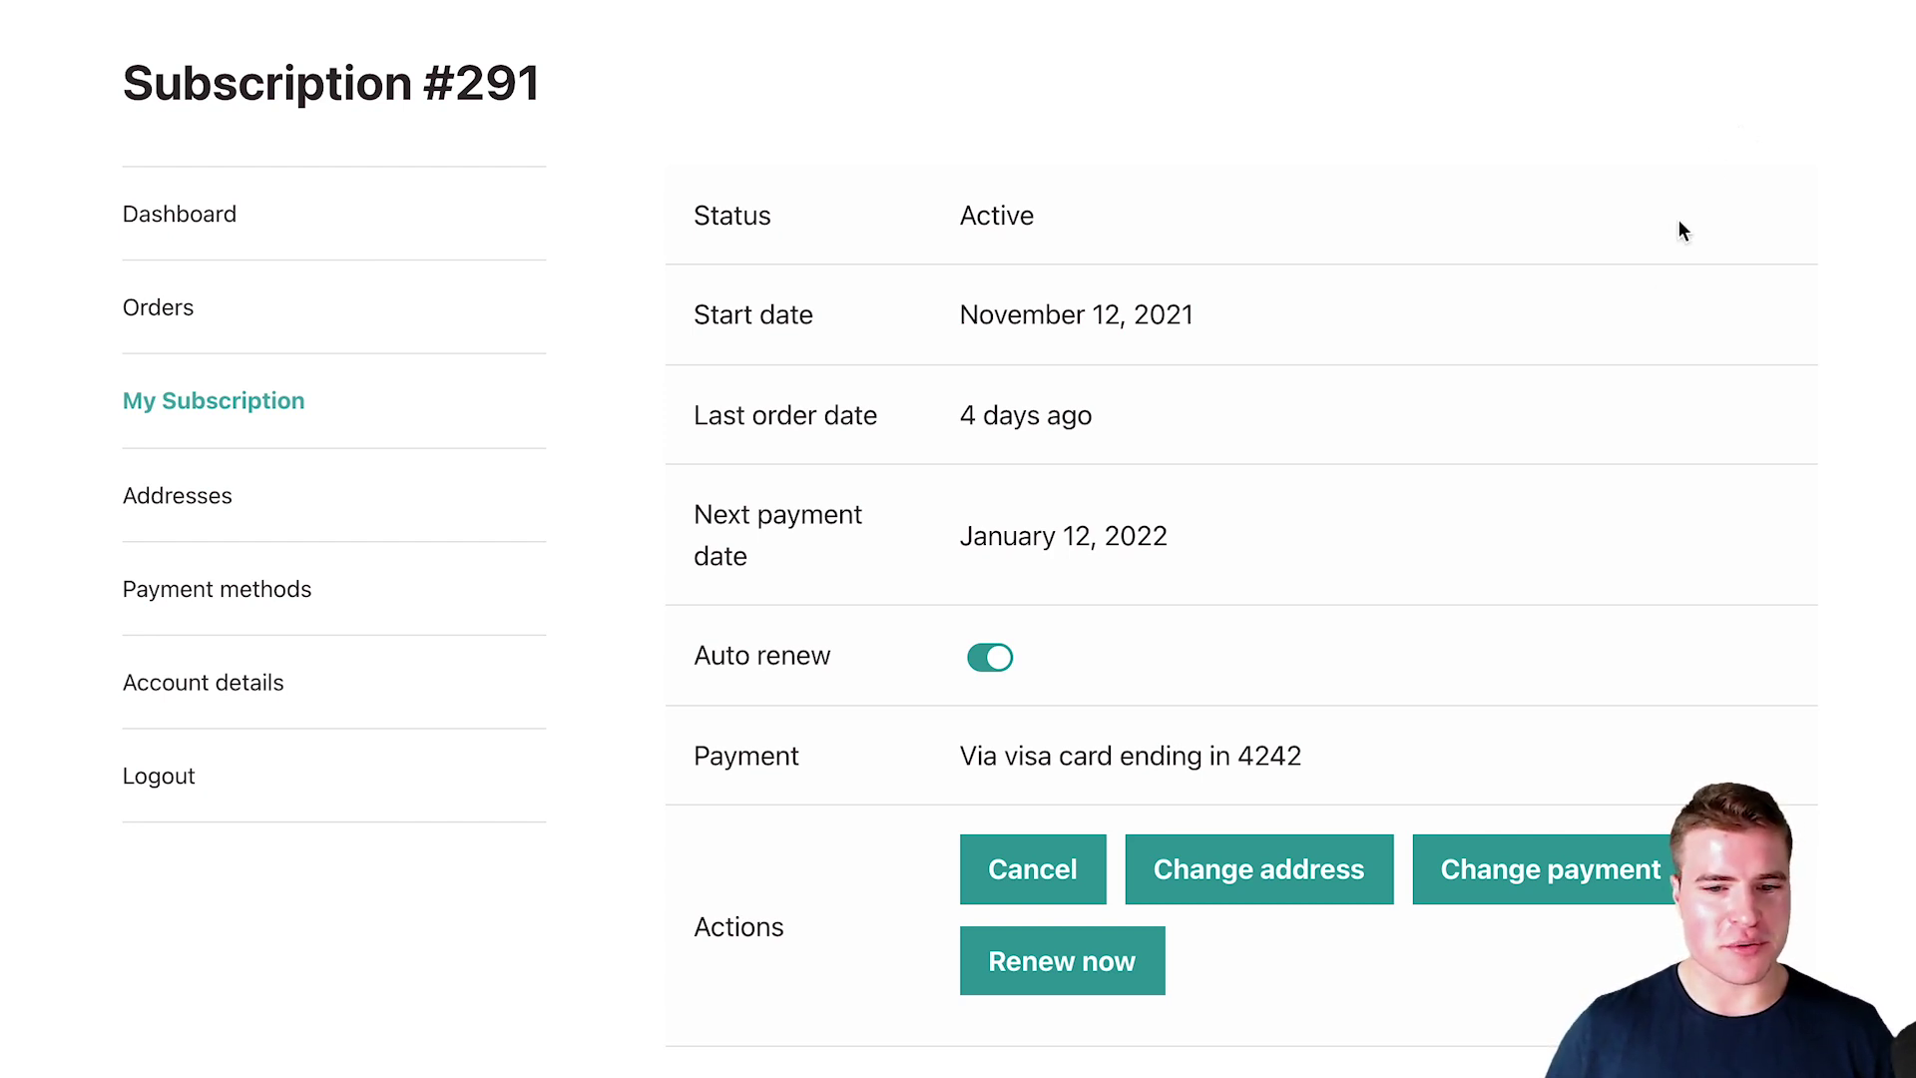
Show the Renew early popup for subscription #291 with Renew now.
{"action": "left_click", "coordinate": [1139, 988]}
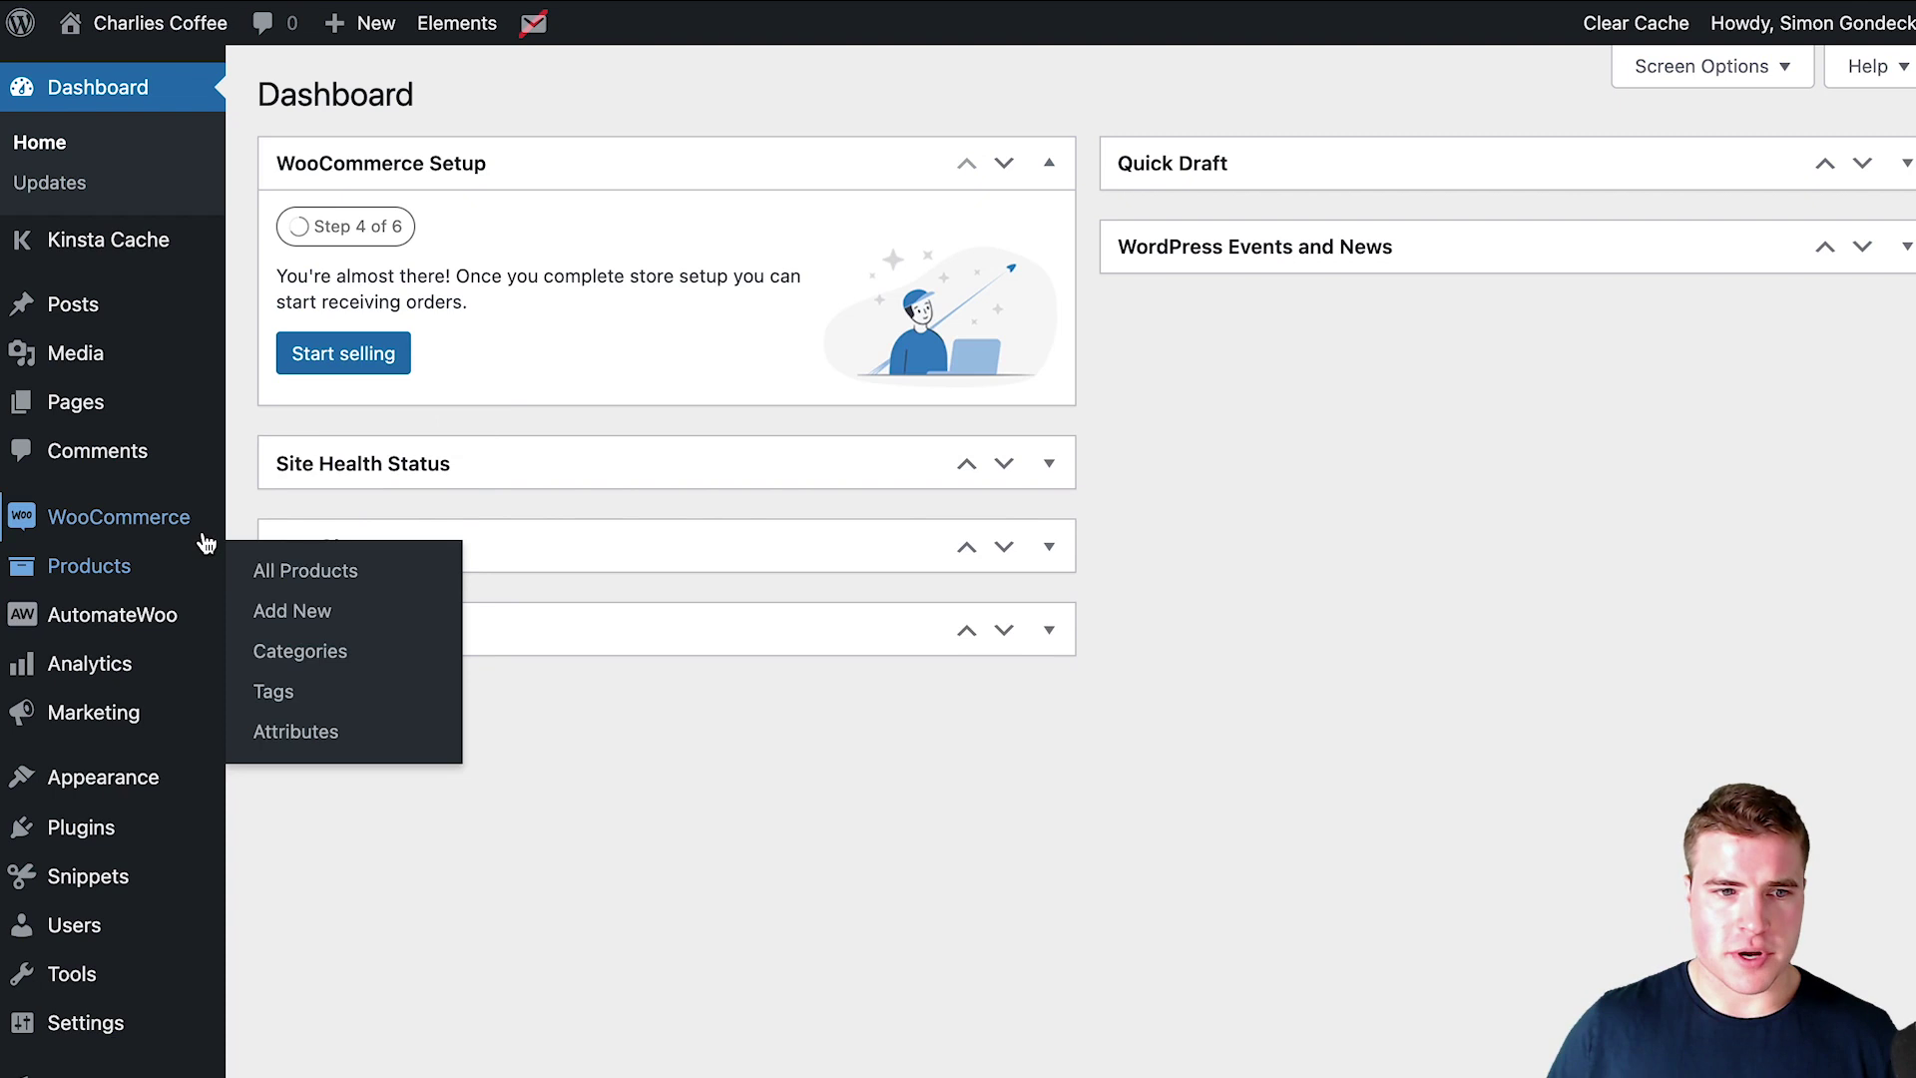
Go to the Subscriptions tab of WooCommerce settings and find the Renewals section.
{"action": "mouse_move", "coordinate": [190, 517]}
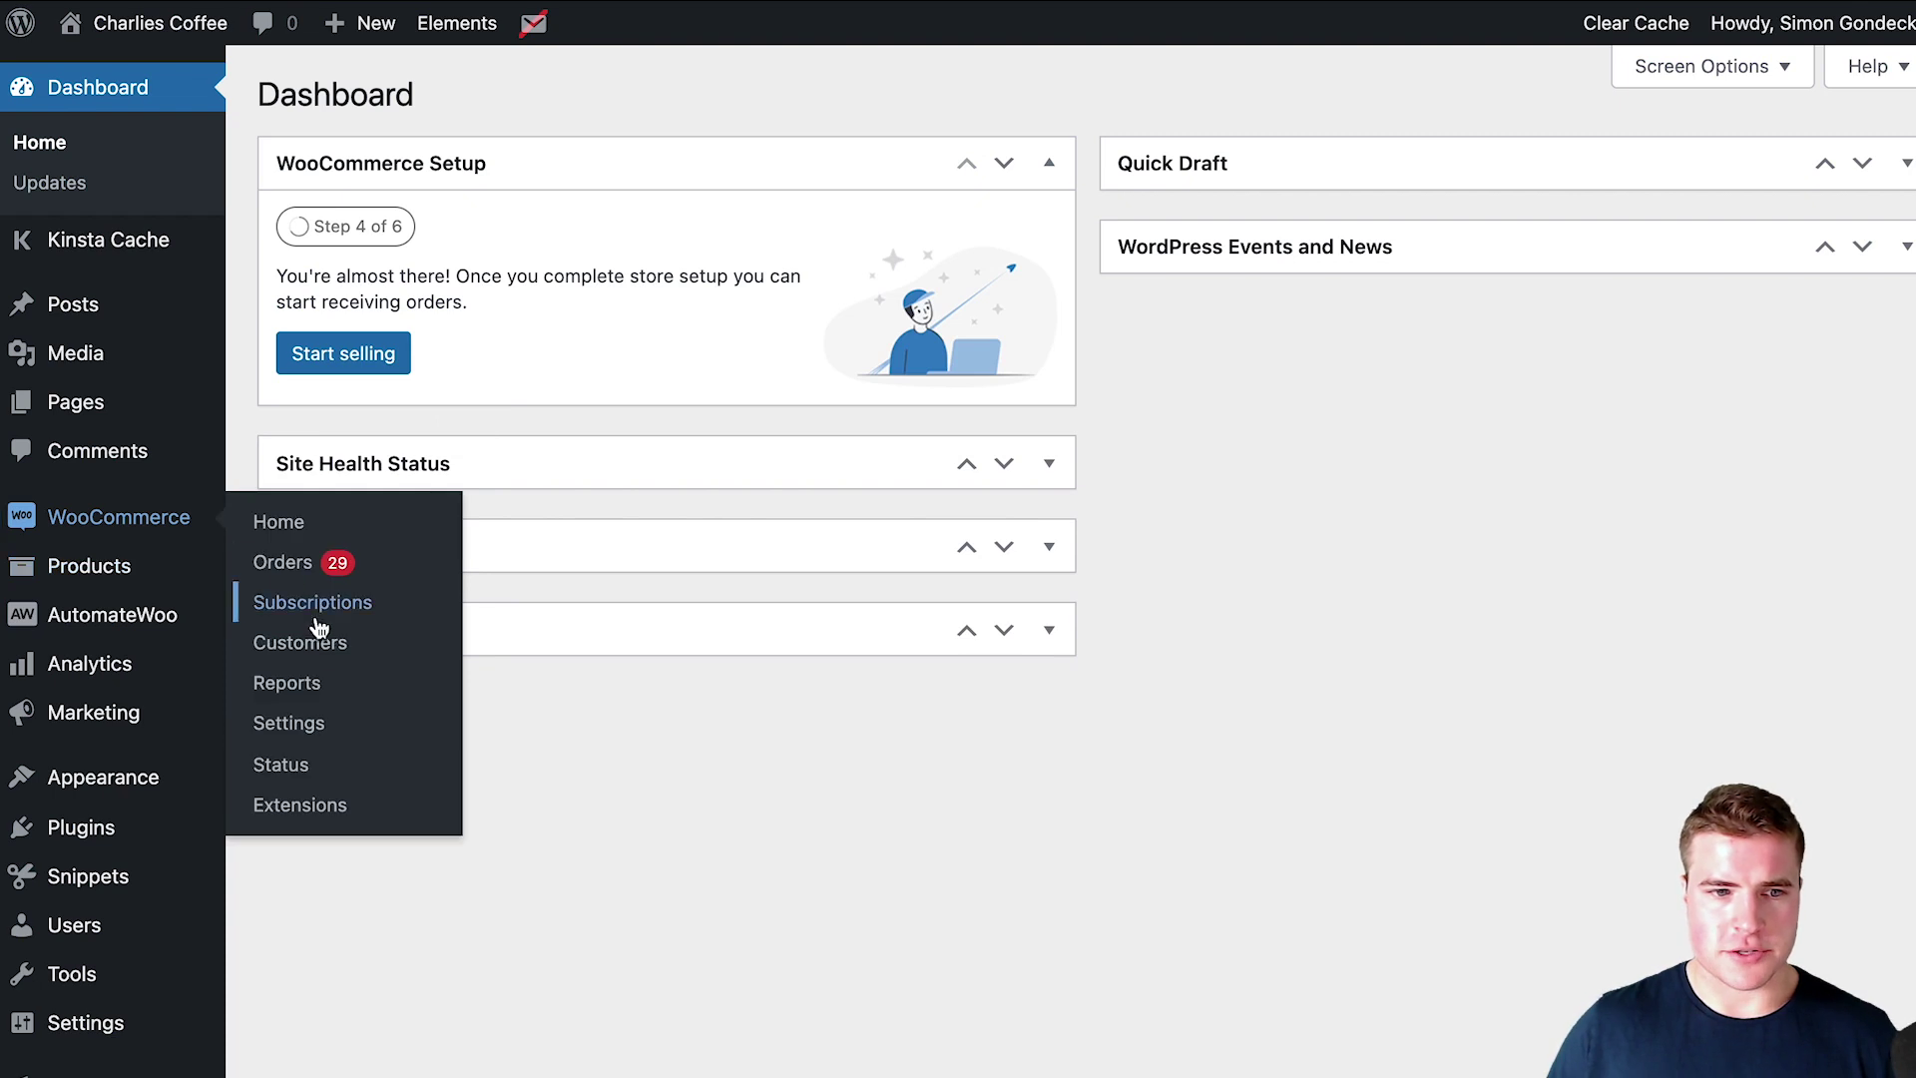
{"action": "left_click", "coordinate": [344, 727]}
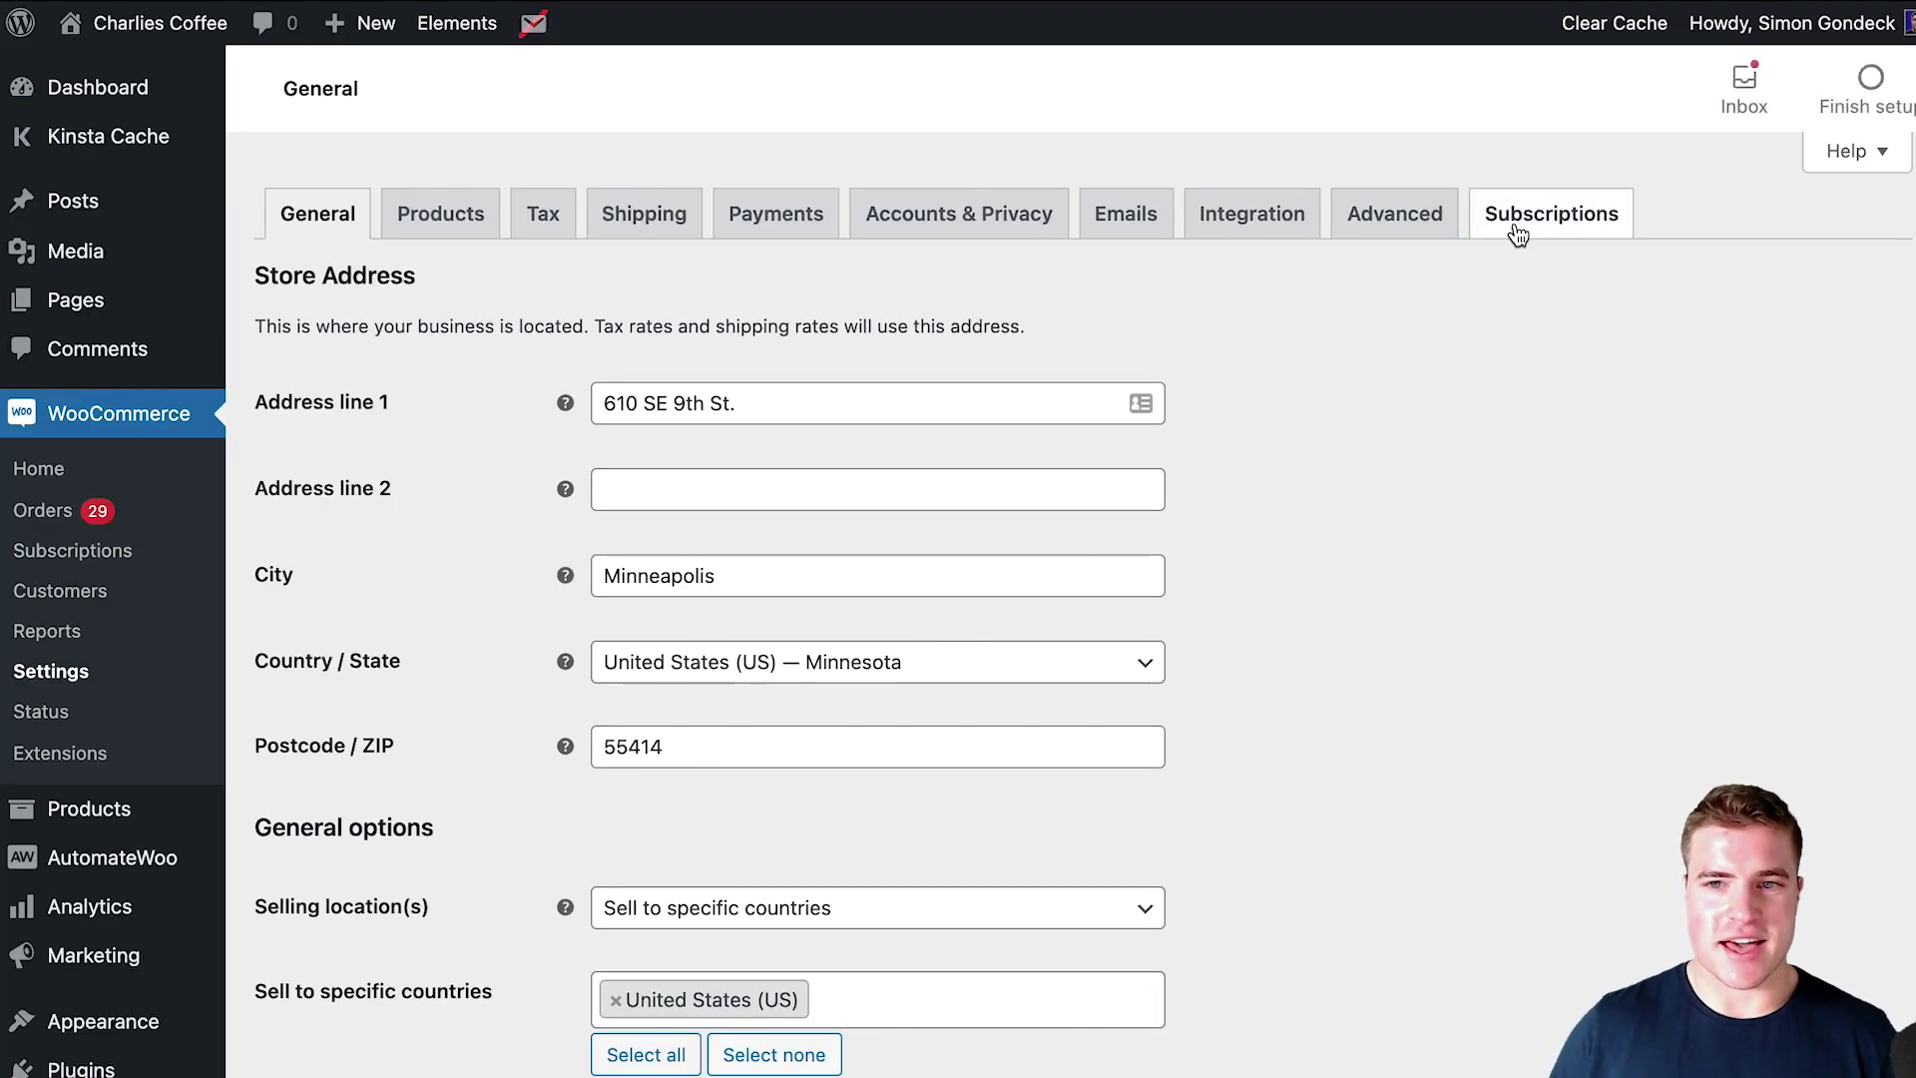
{"action": "left_click", "coordinate": [1515, 236]}
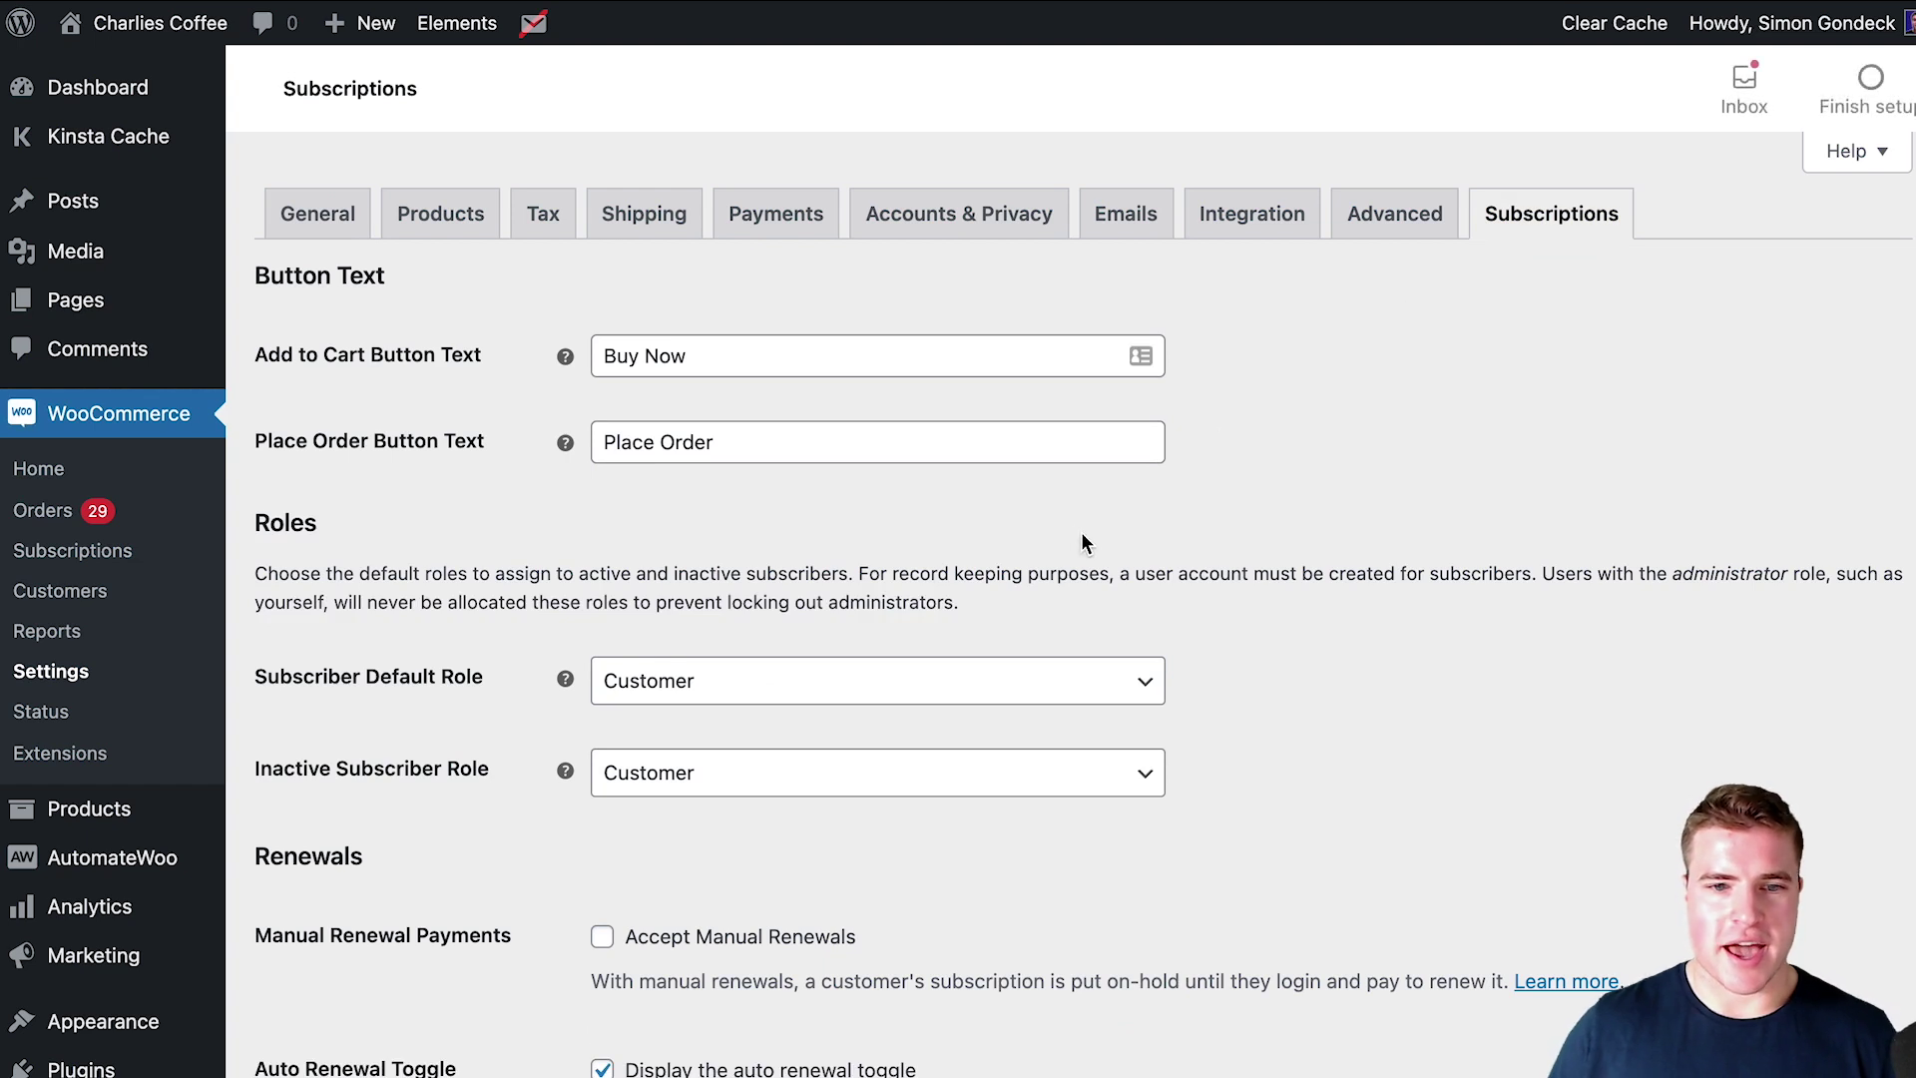
{"action": "scroll", "coordinate": [1083, 542], "scroll_direction": "down", "scroll_amount": 1}
{"action": "scroll", "coordinate": [1080, 544], "scroll_direction": "down", "scroll_amount": 6}
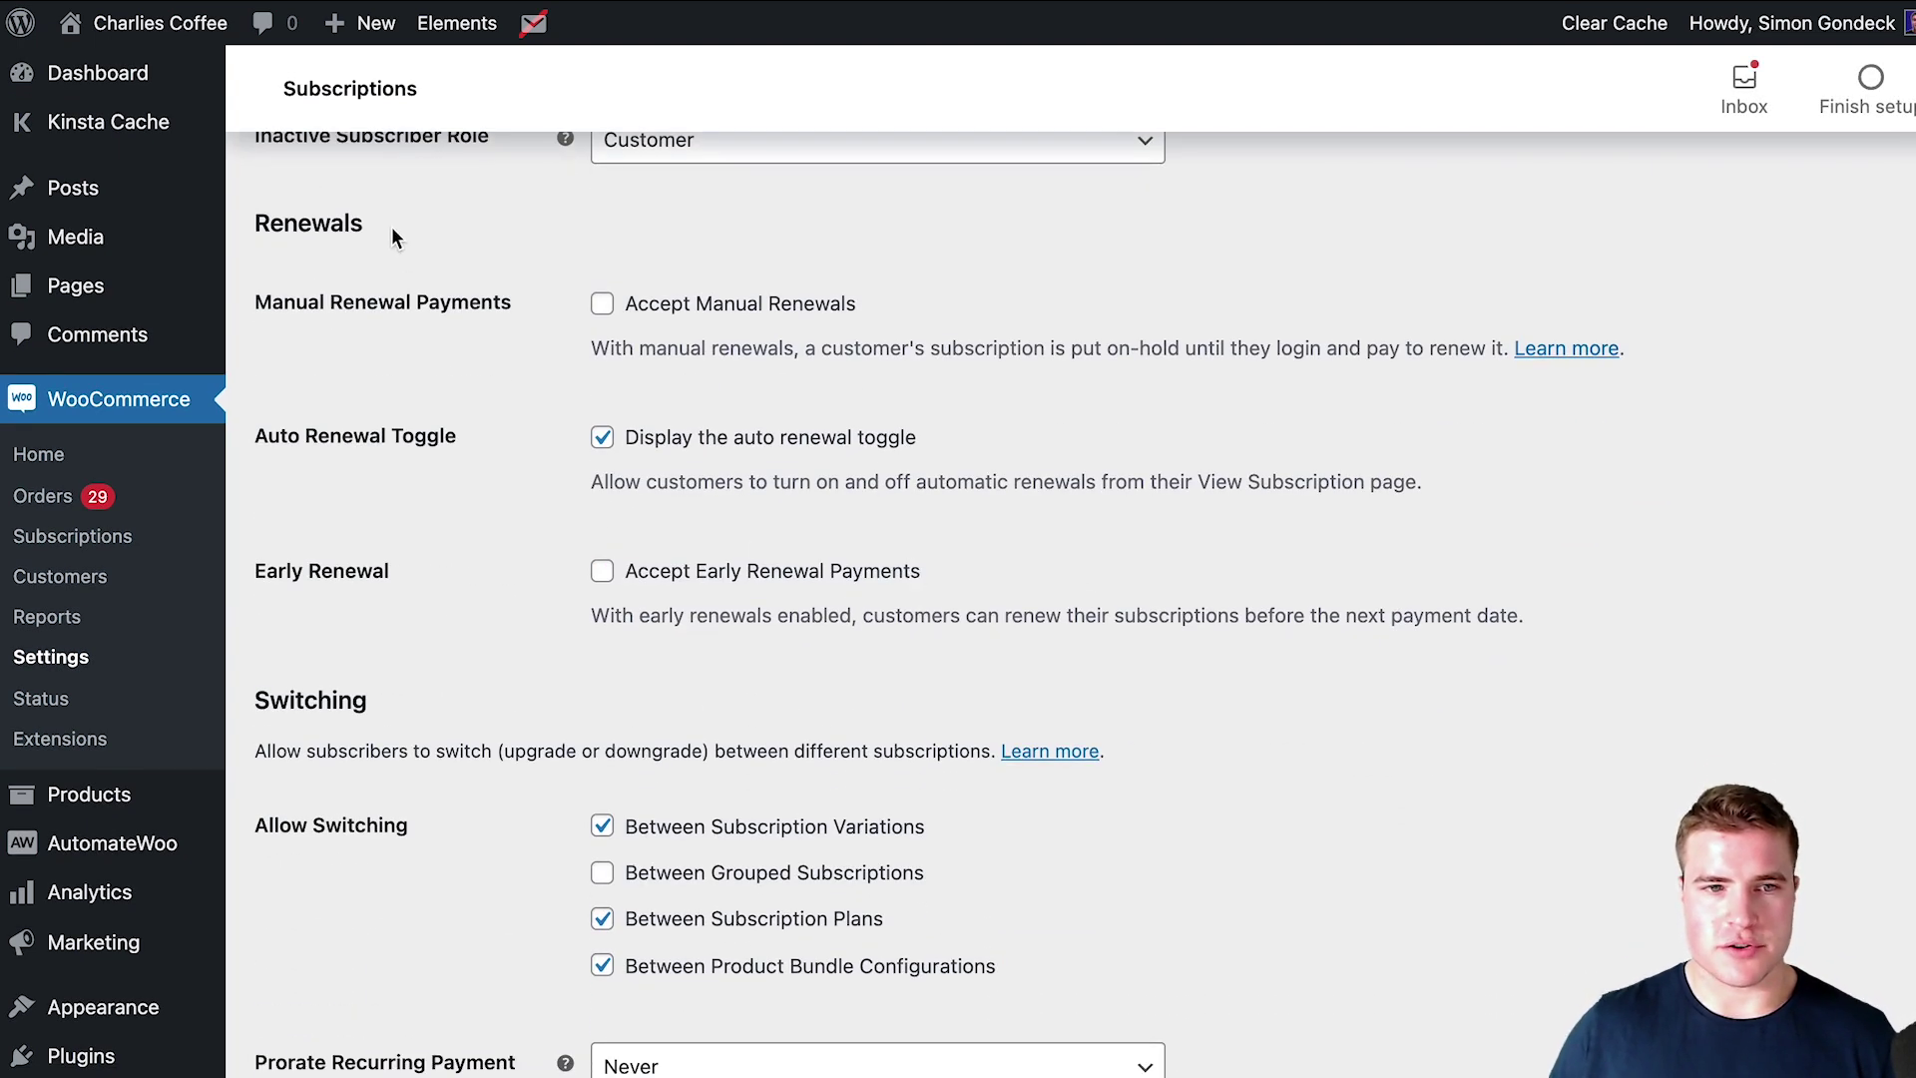
{"action": "left_click_drag", "start_coordinate": [391, 236], "coordinate": [249, 230]}
{"action": "left_click", "coordinate": [780, 237]}
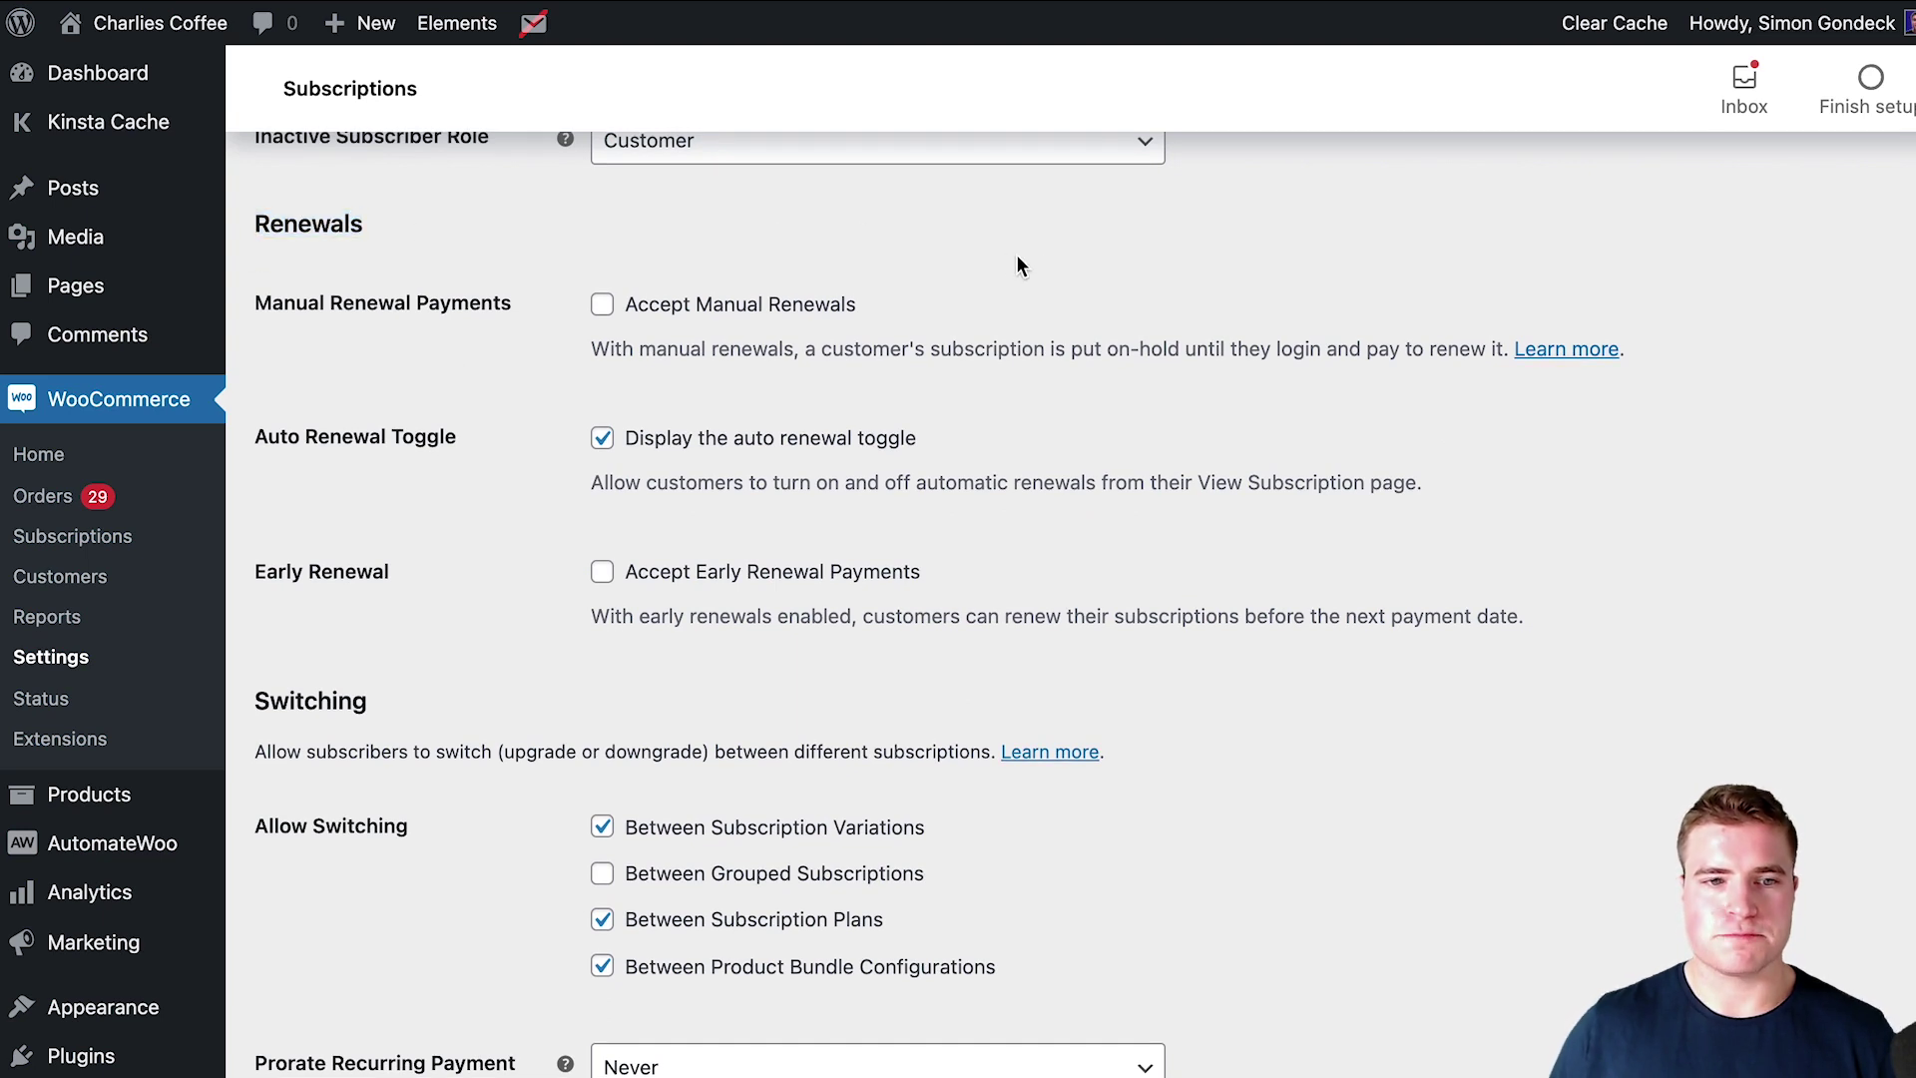
Enable Accept Early Renewal Payments and early renewal via a modal, then save changes.
{"action": "left_click", "coordinate": [820, 577]}
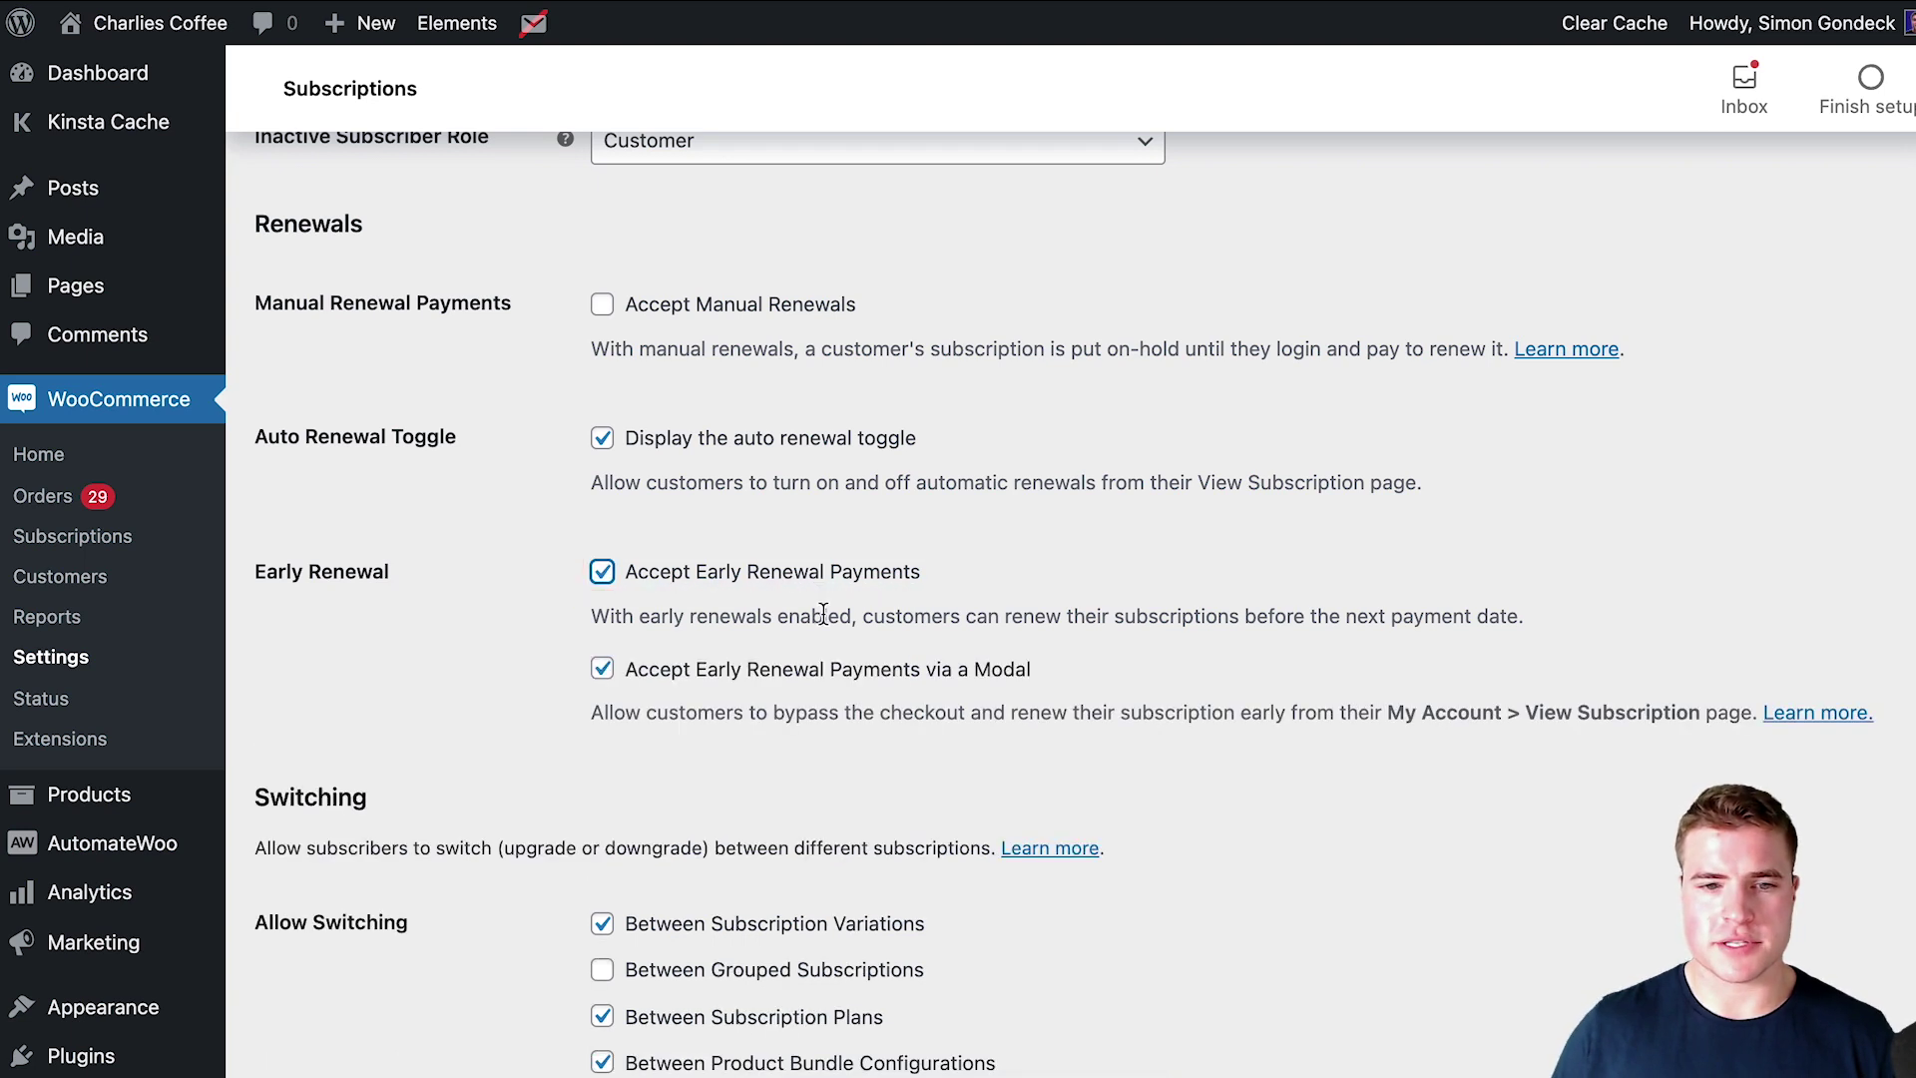
{"action": "left_click", "coordinate": [848, 674]}
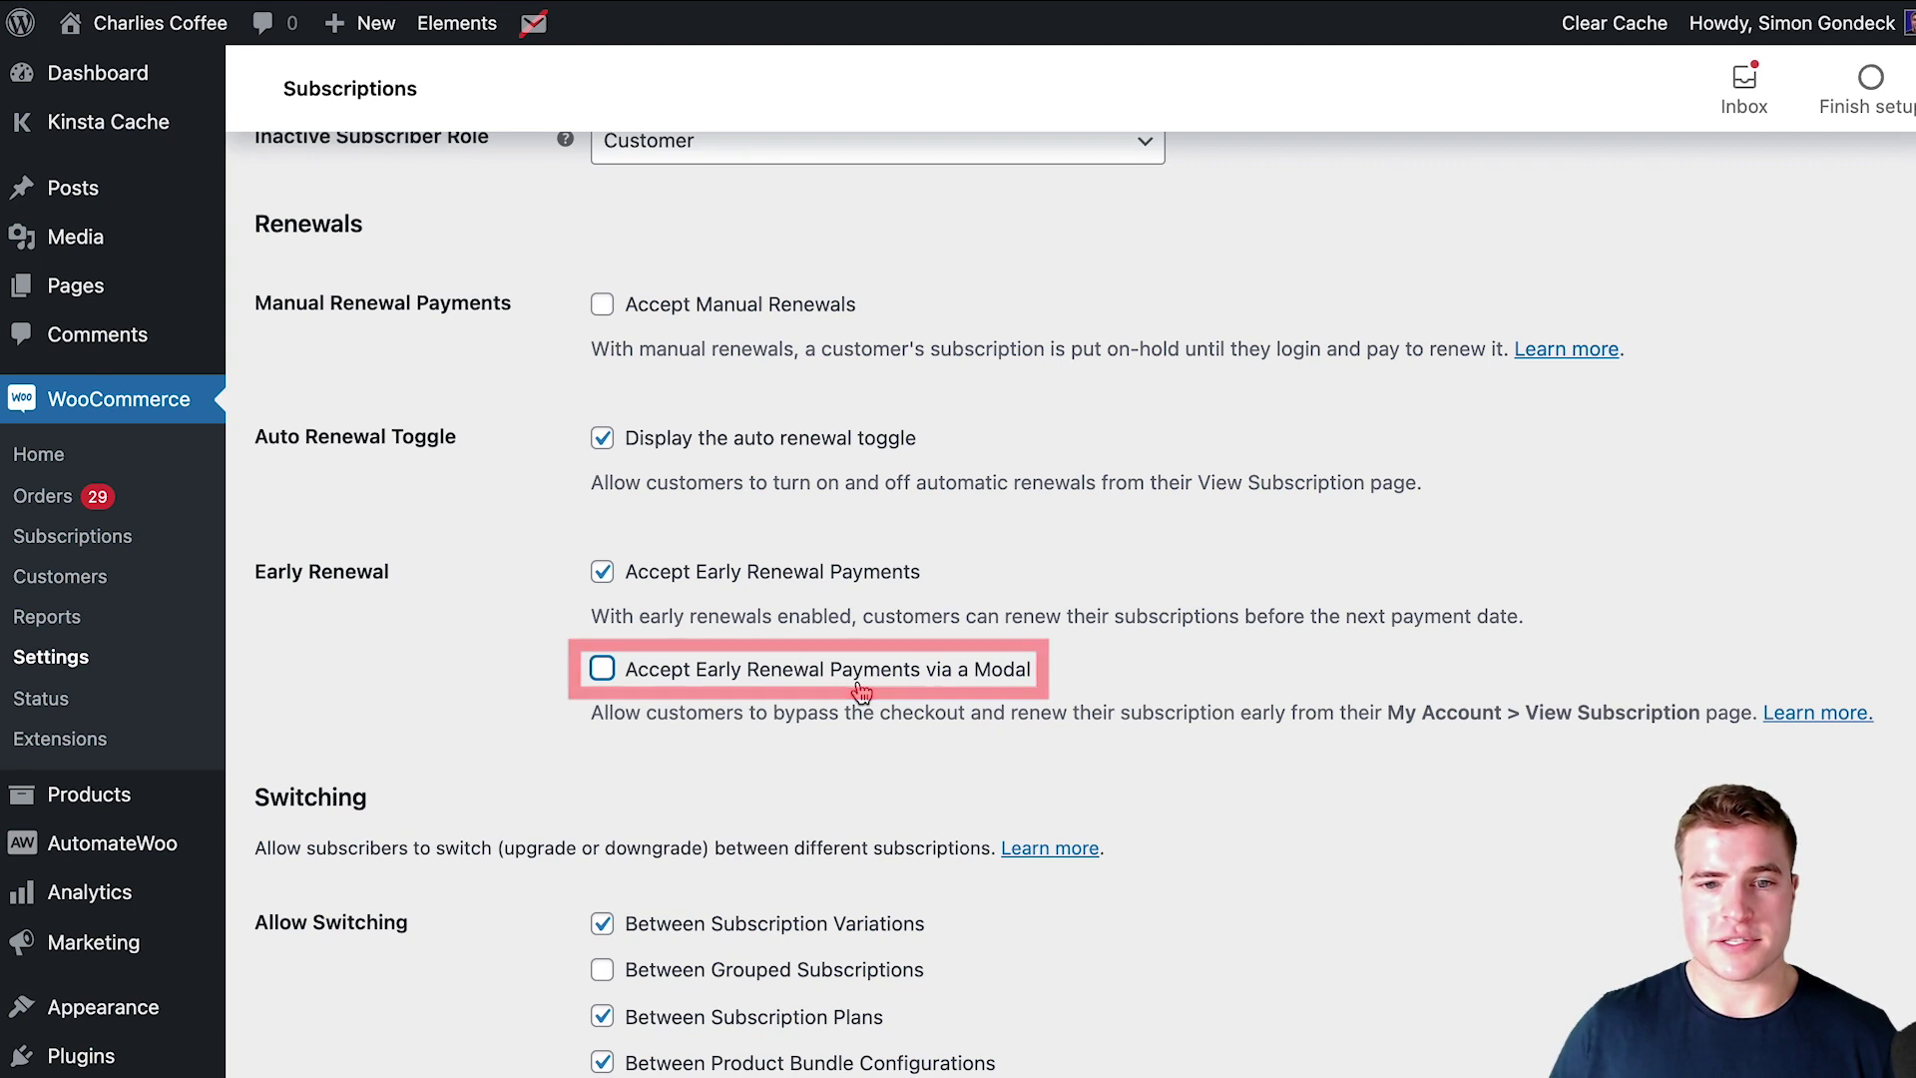
{"action": "left_click", "coordinate": [861, 692]}
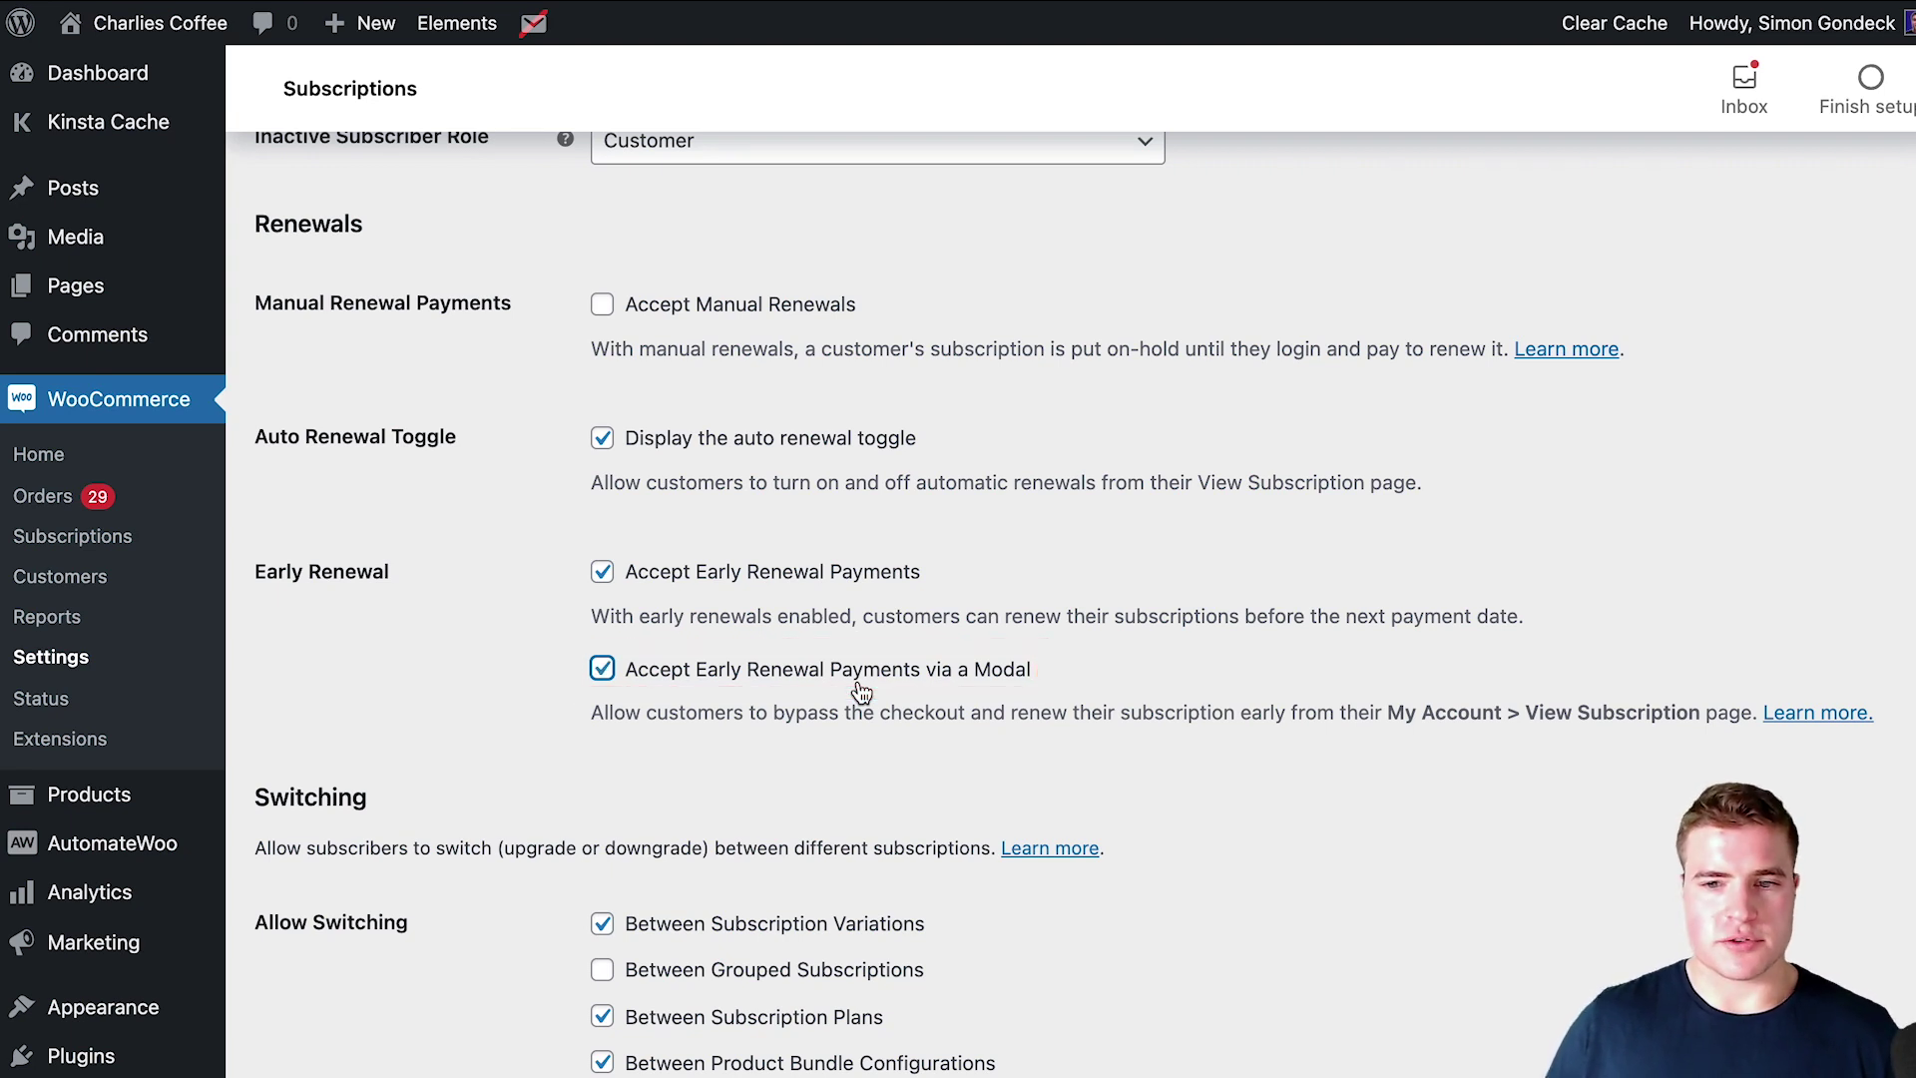
{"action": "scroll", "coordinate": [859, 691], "scroll_direction": "down", "scroll_amount": 1}
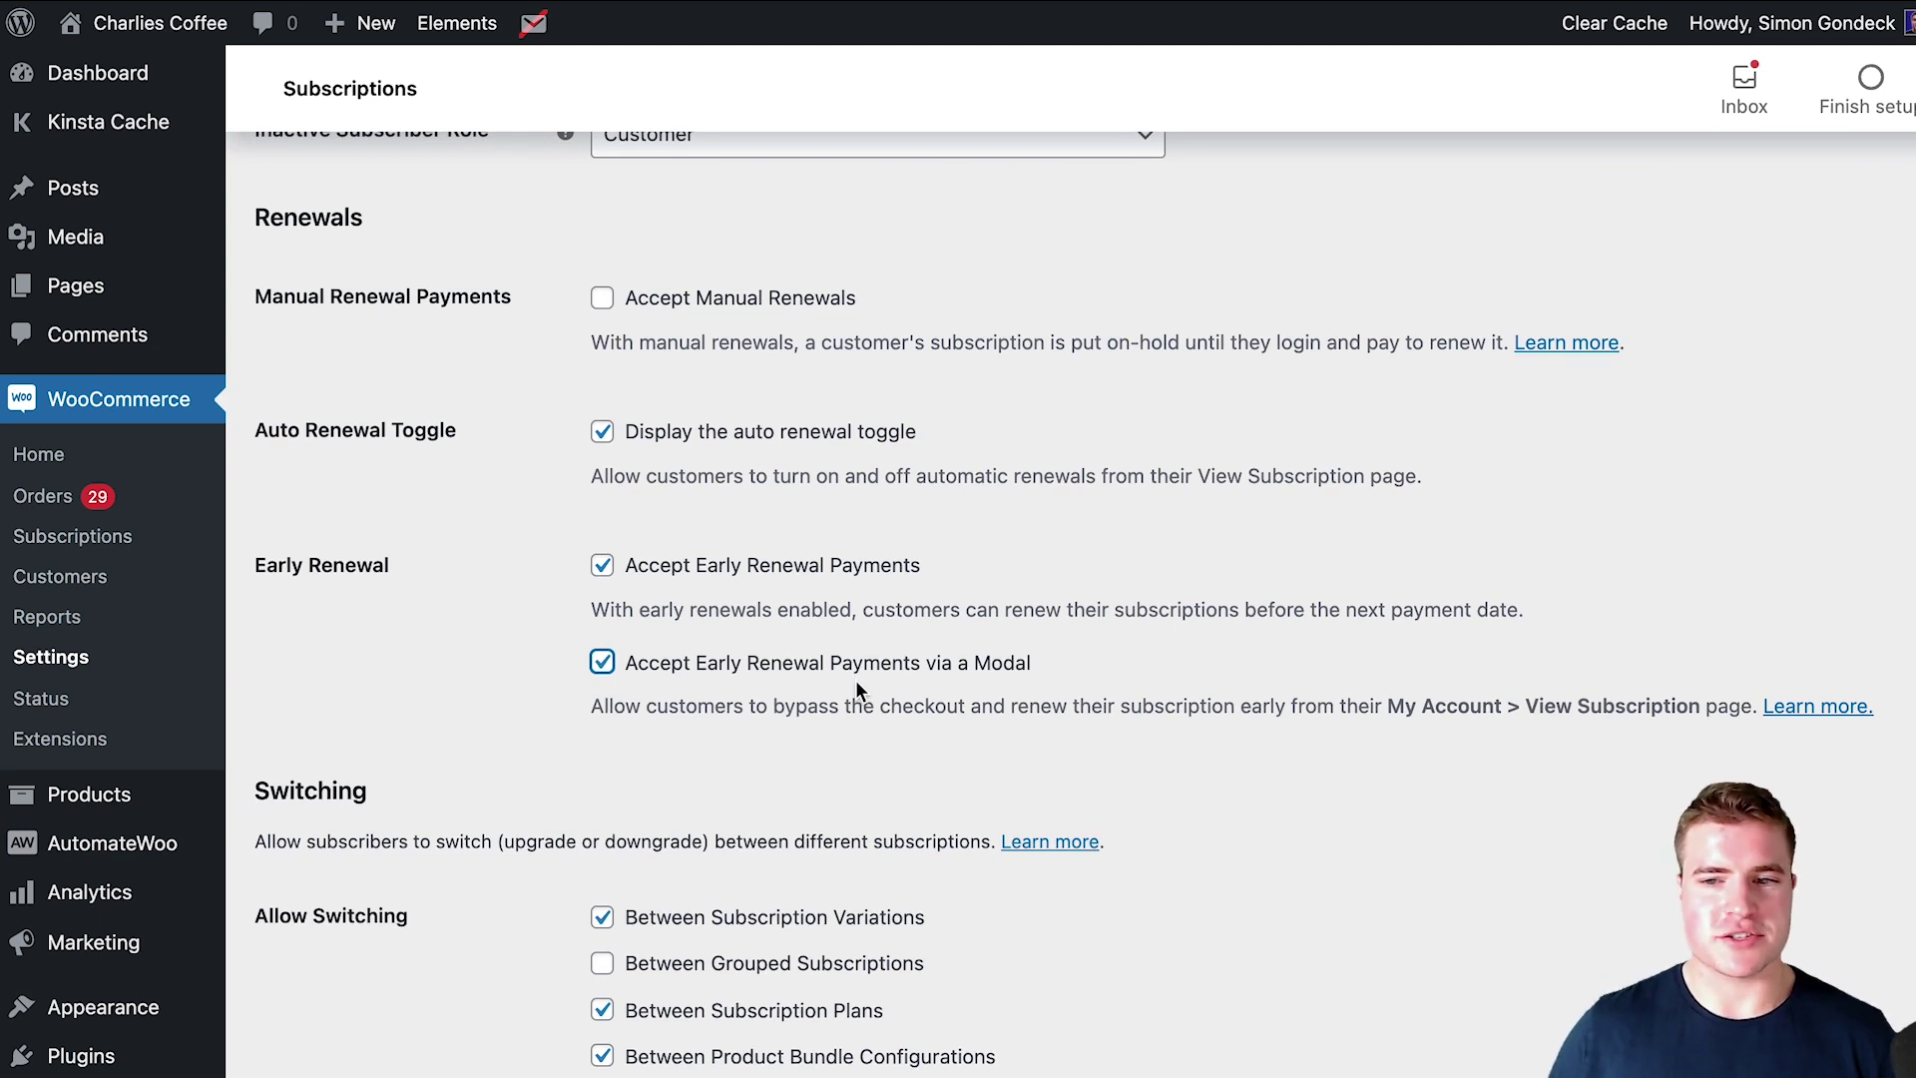
{"action": "scroll", "coordinate": [798, 674], "scroll_direction": "down", "scroll_amount": 10}
{"action": "scroll", "coordinate": [811, 702], "scroll_direction": "down", "scroll_amount": 12}
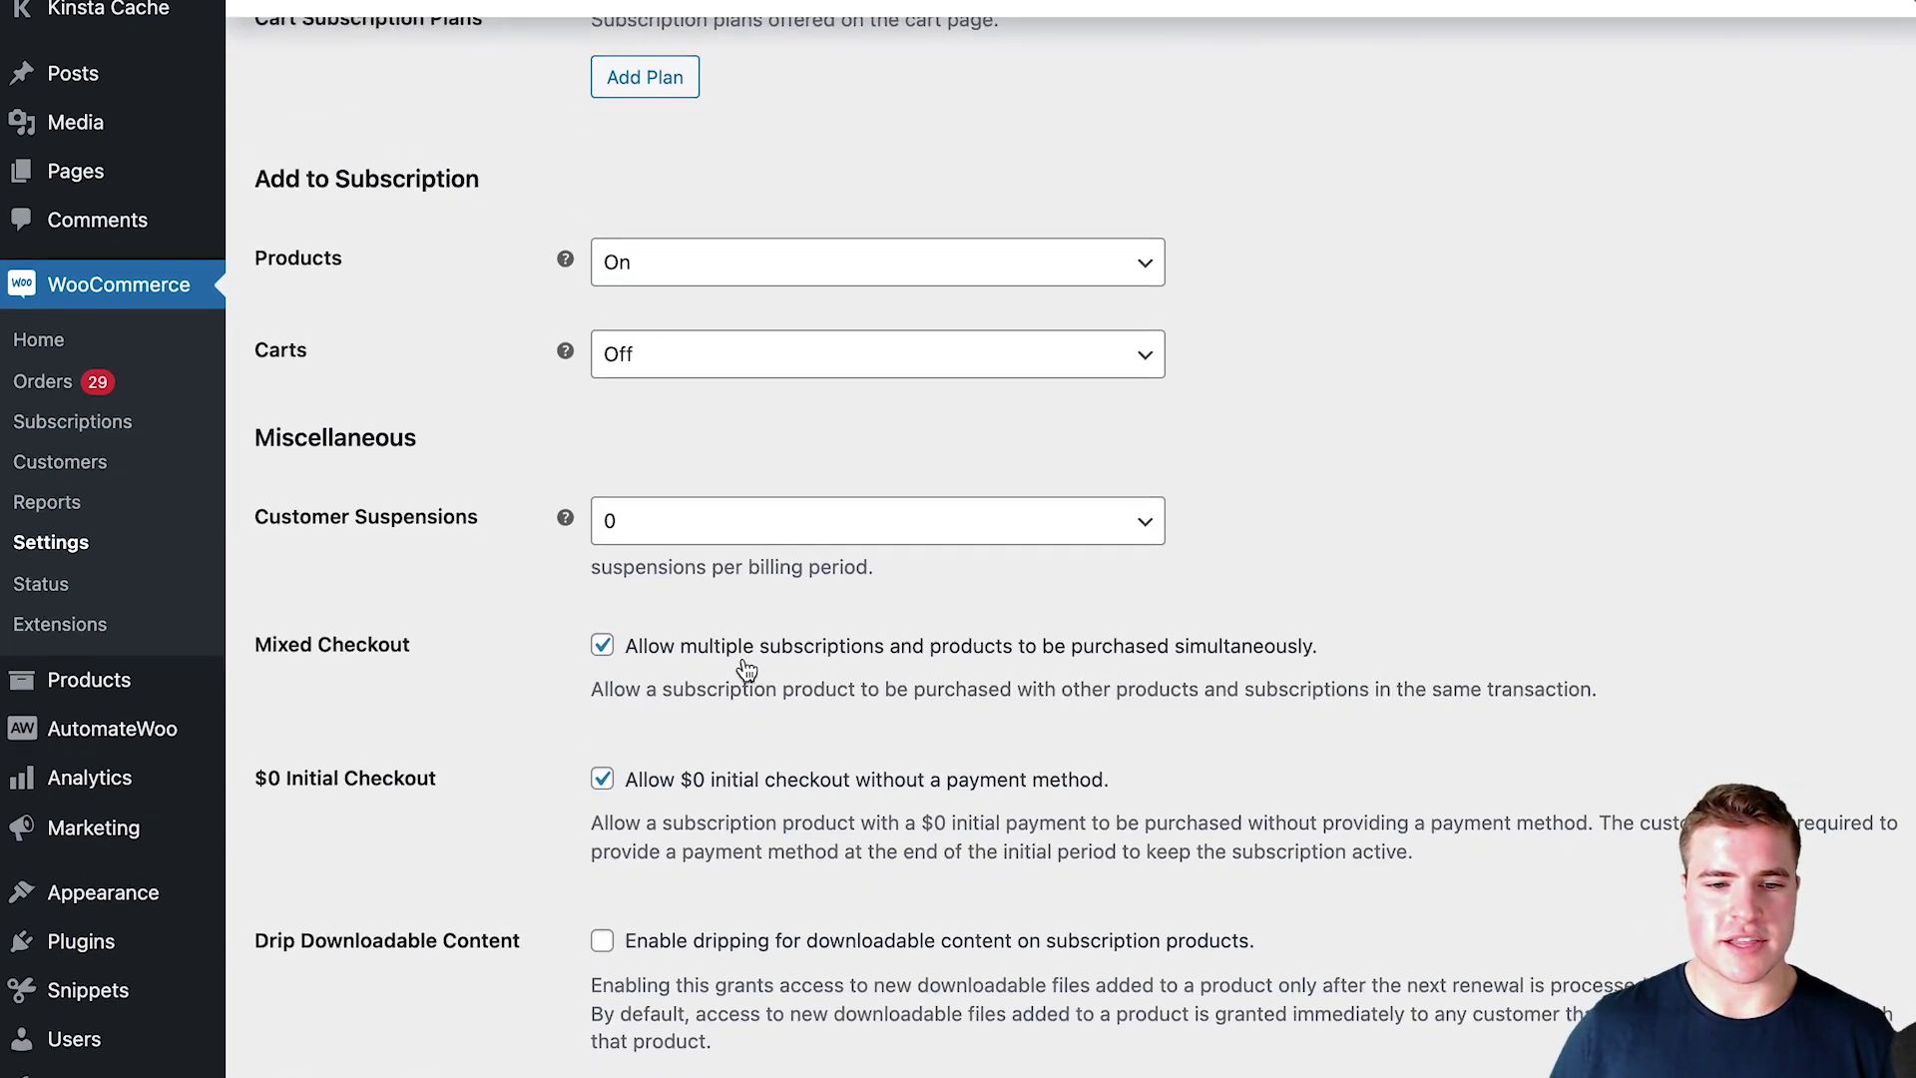
{"action": "left_click", "coordinate": [384, 1032]}
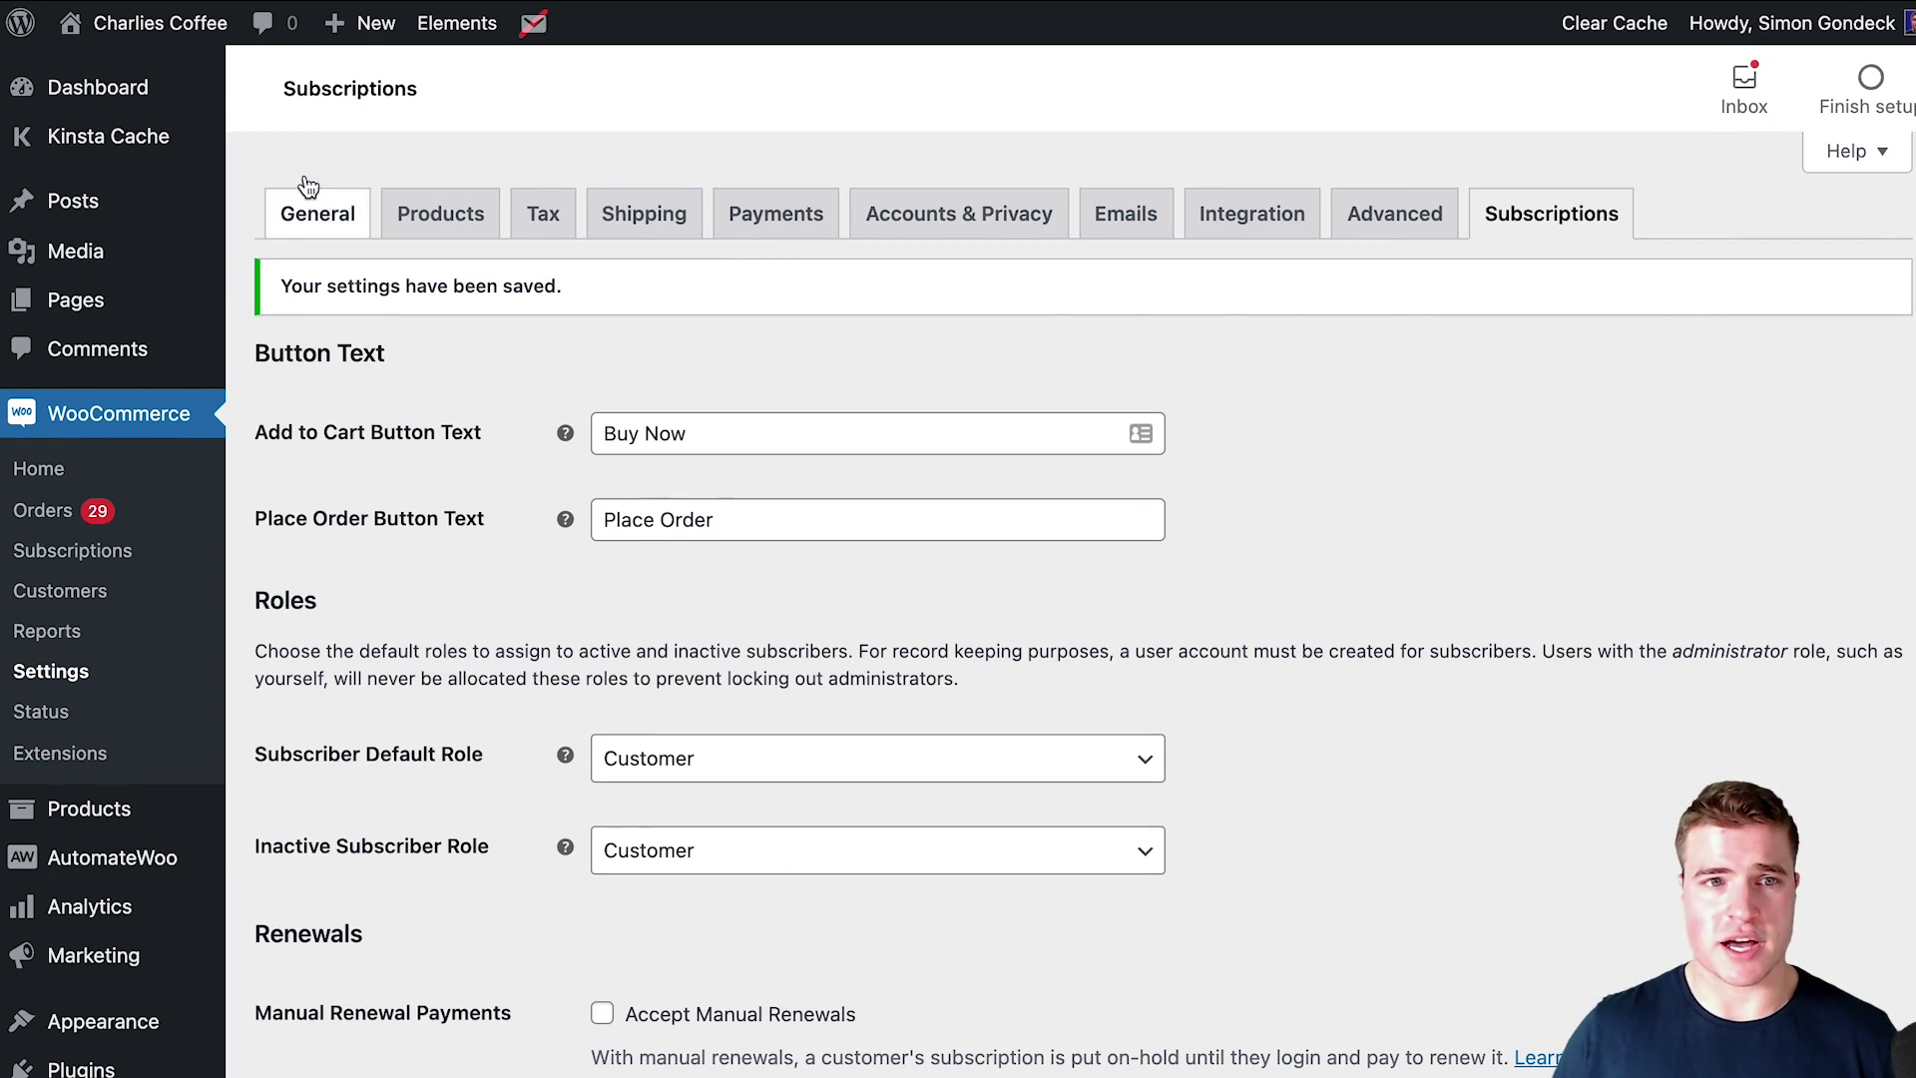
Open subscription #291's details from My Account > Subscriptions on the storefront.
{"action": "mouse_move", "coordinate": [159, 22]}
{"action": "left_click", "coordinate": [75, 68]}
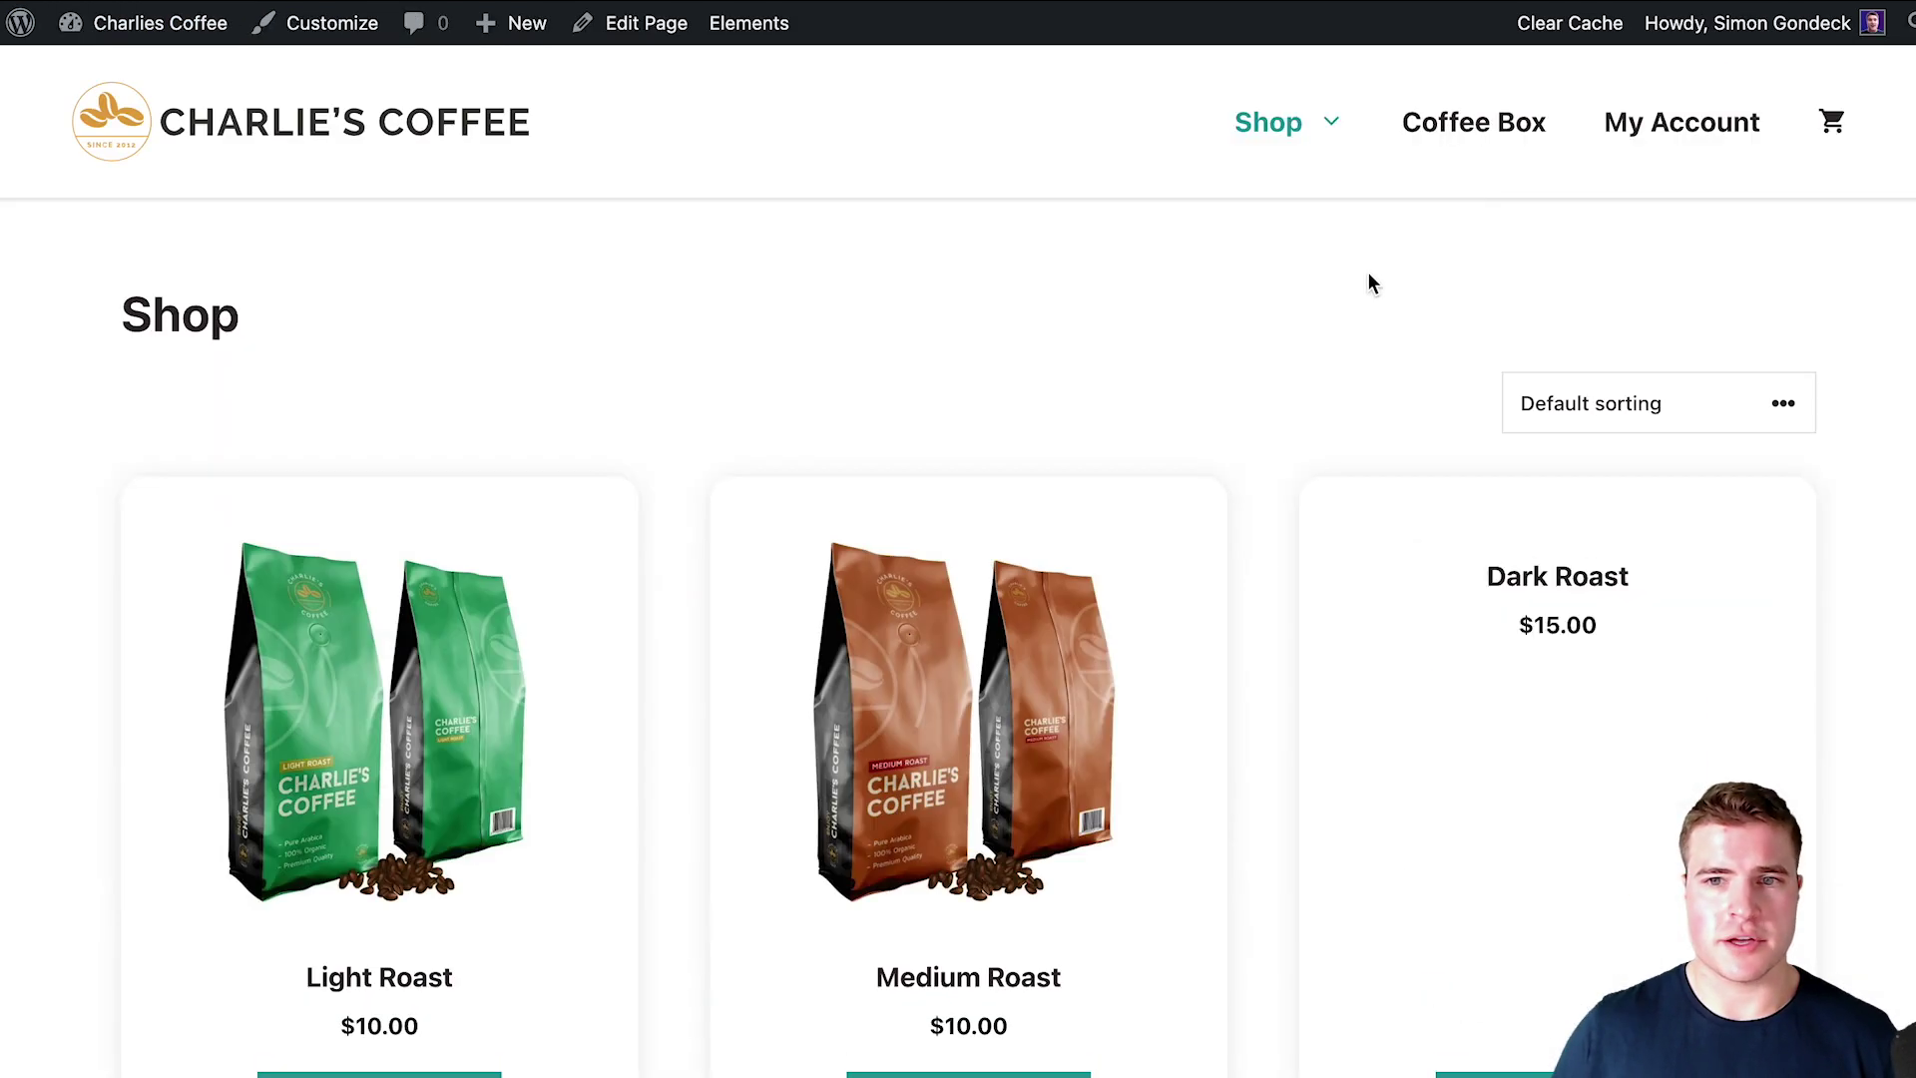
{"action": "left_click", "coordinate": [1671, 146]}
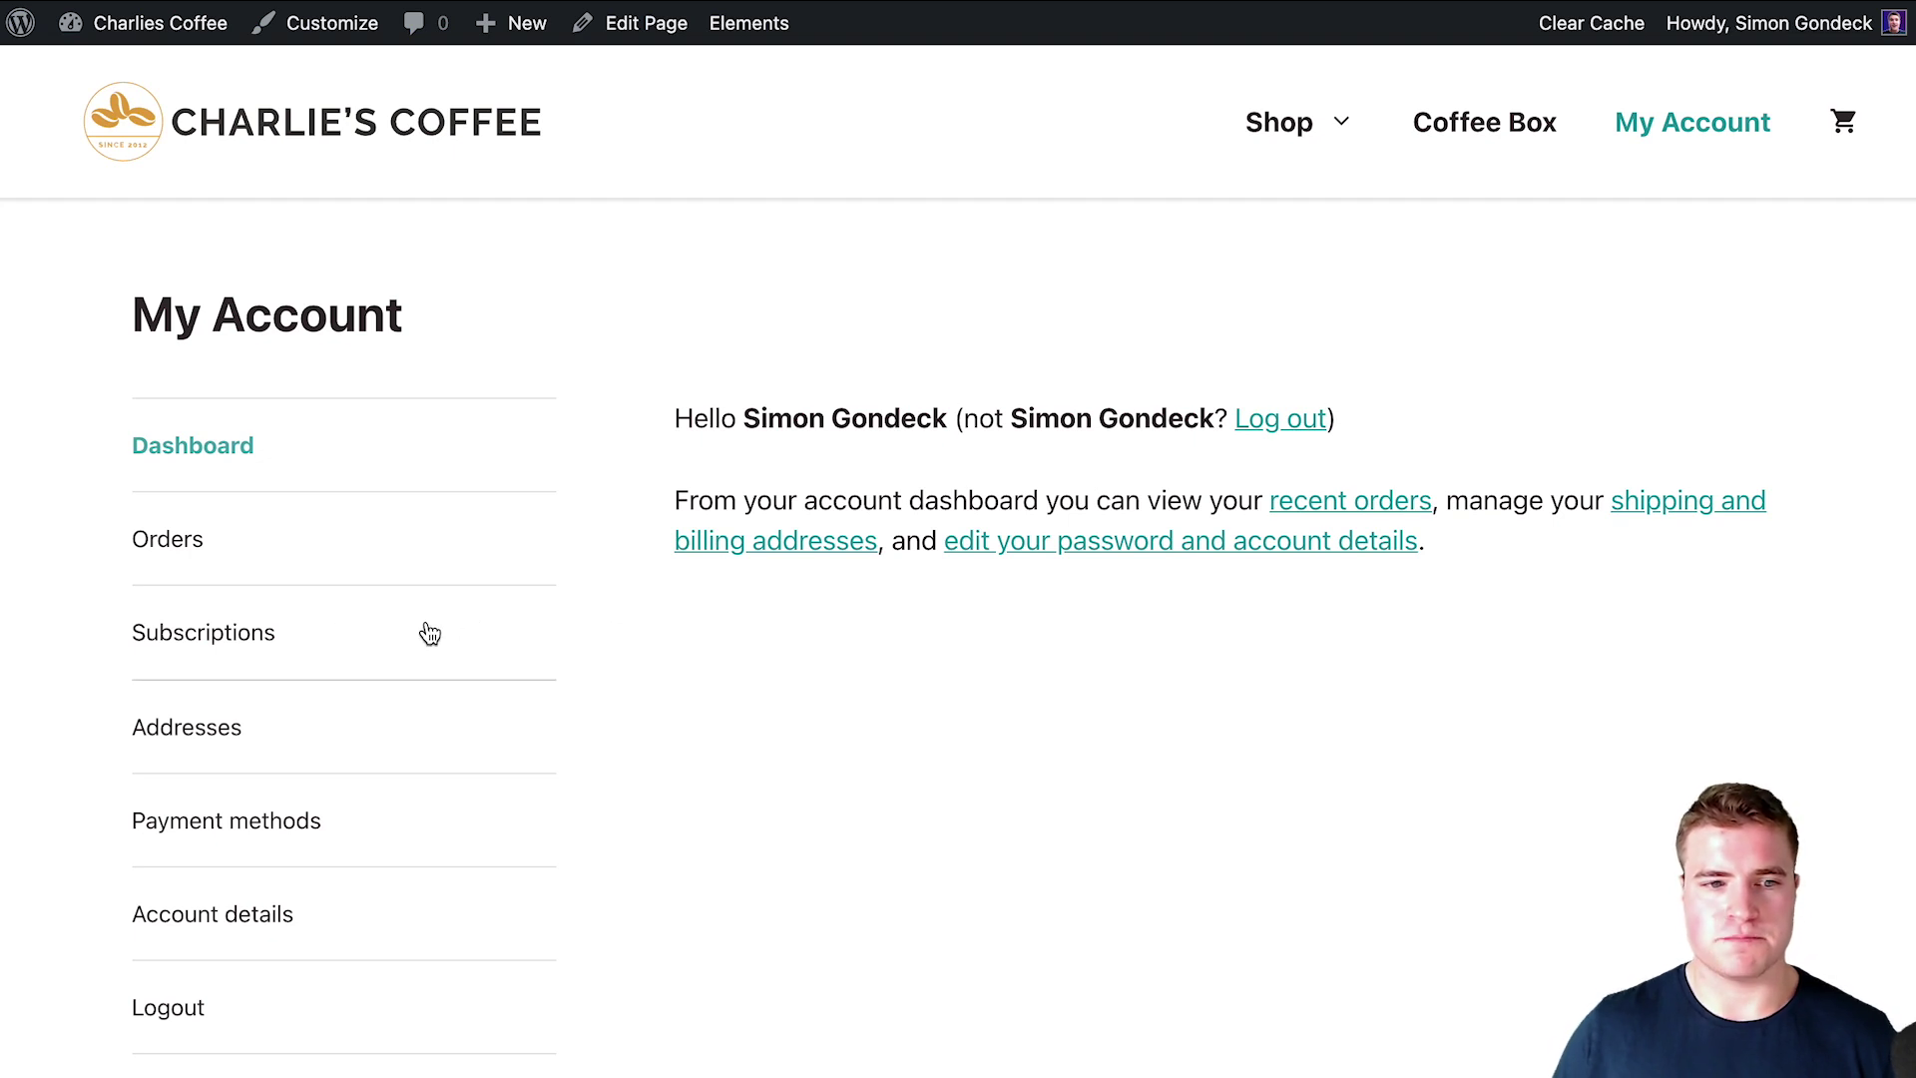
{"action": "left_click", "coordinate": [297, 637]}
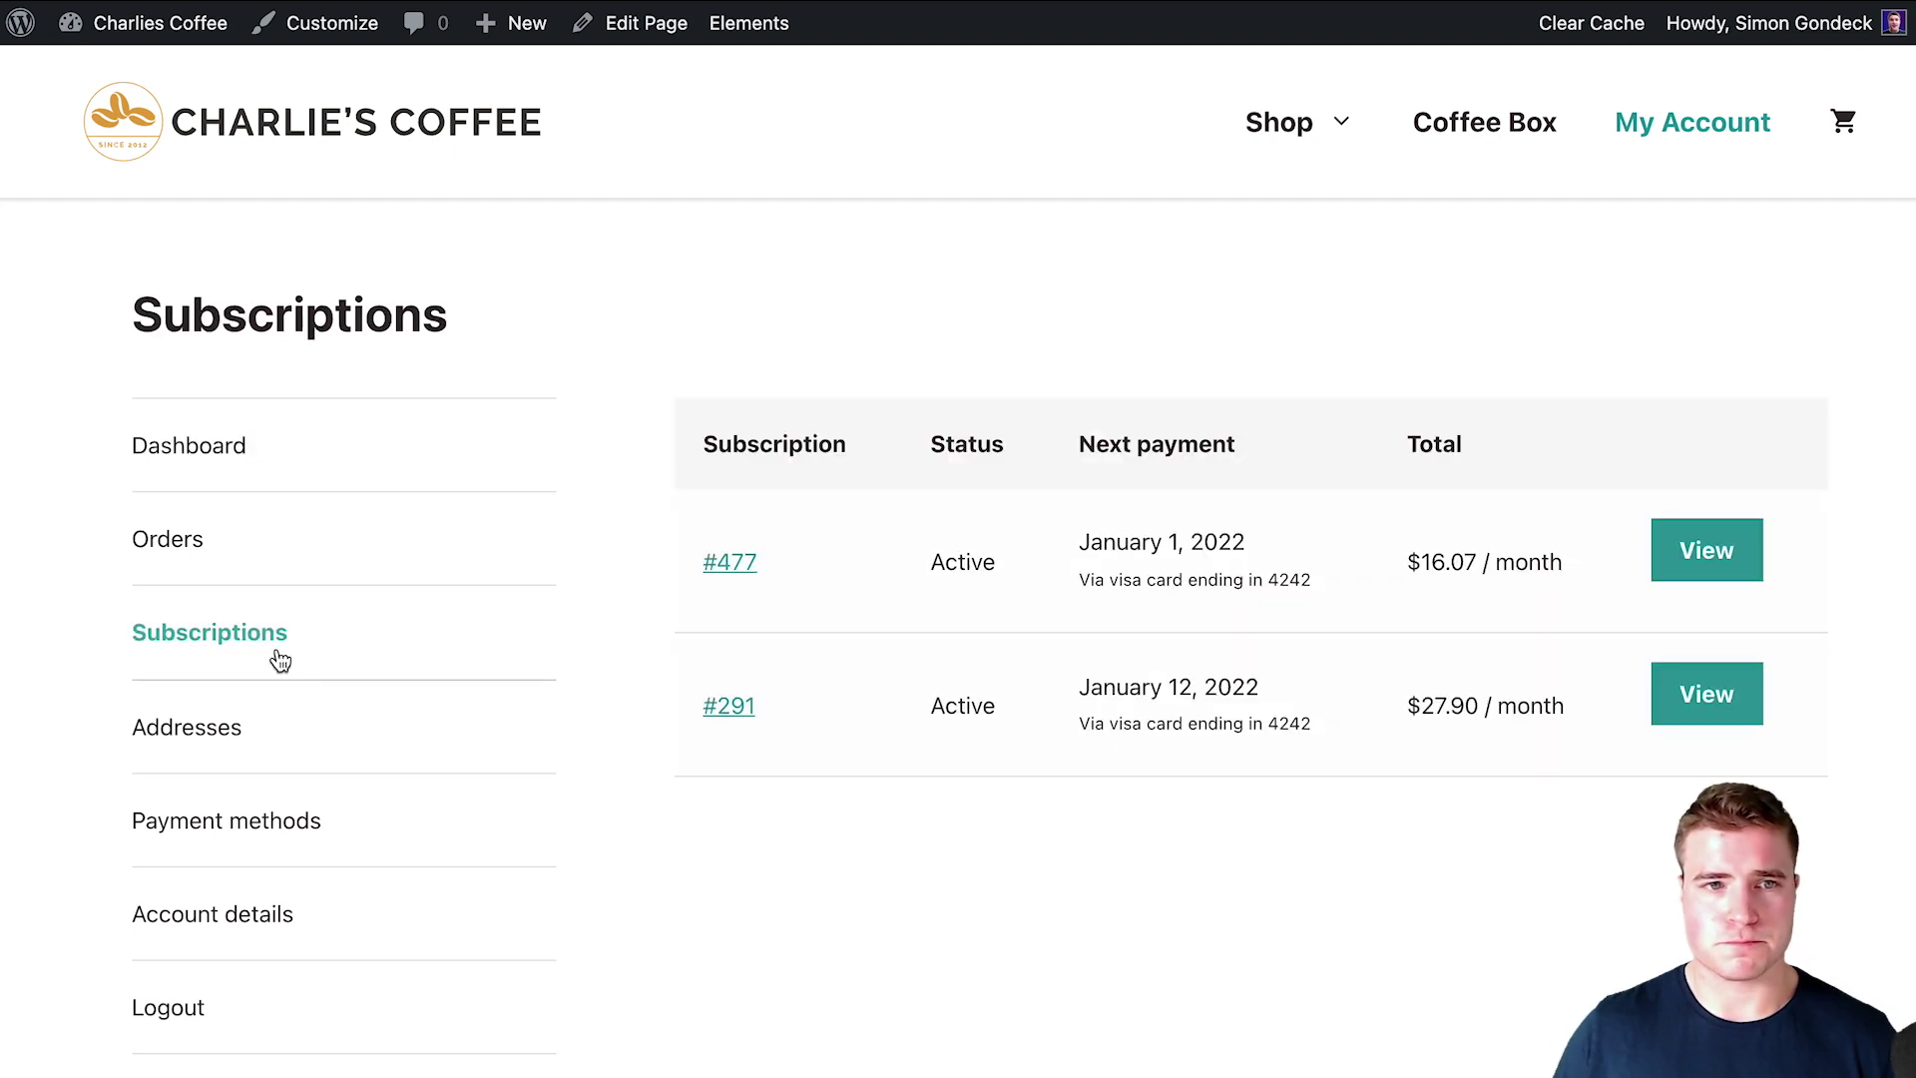
{"action": "left_click", "coordinate": [1674, 693]}
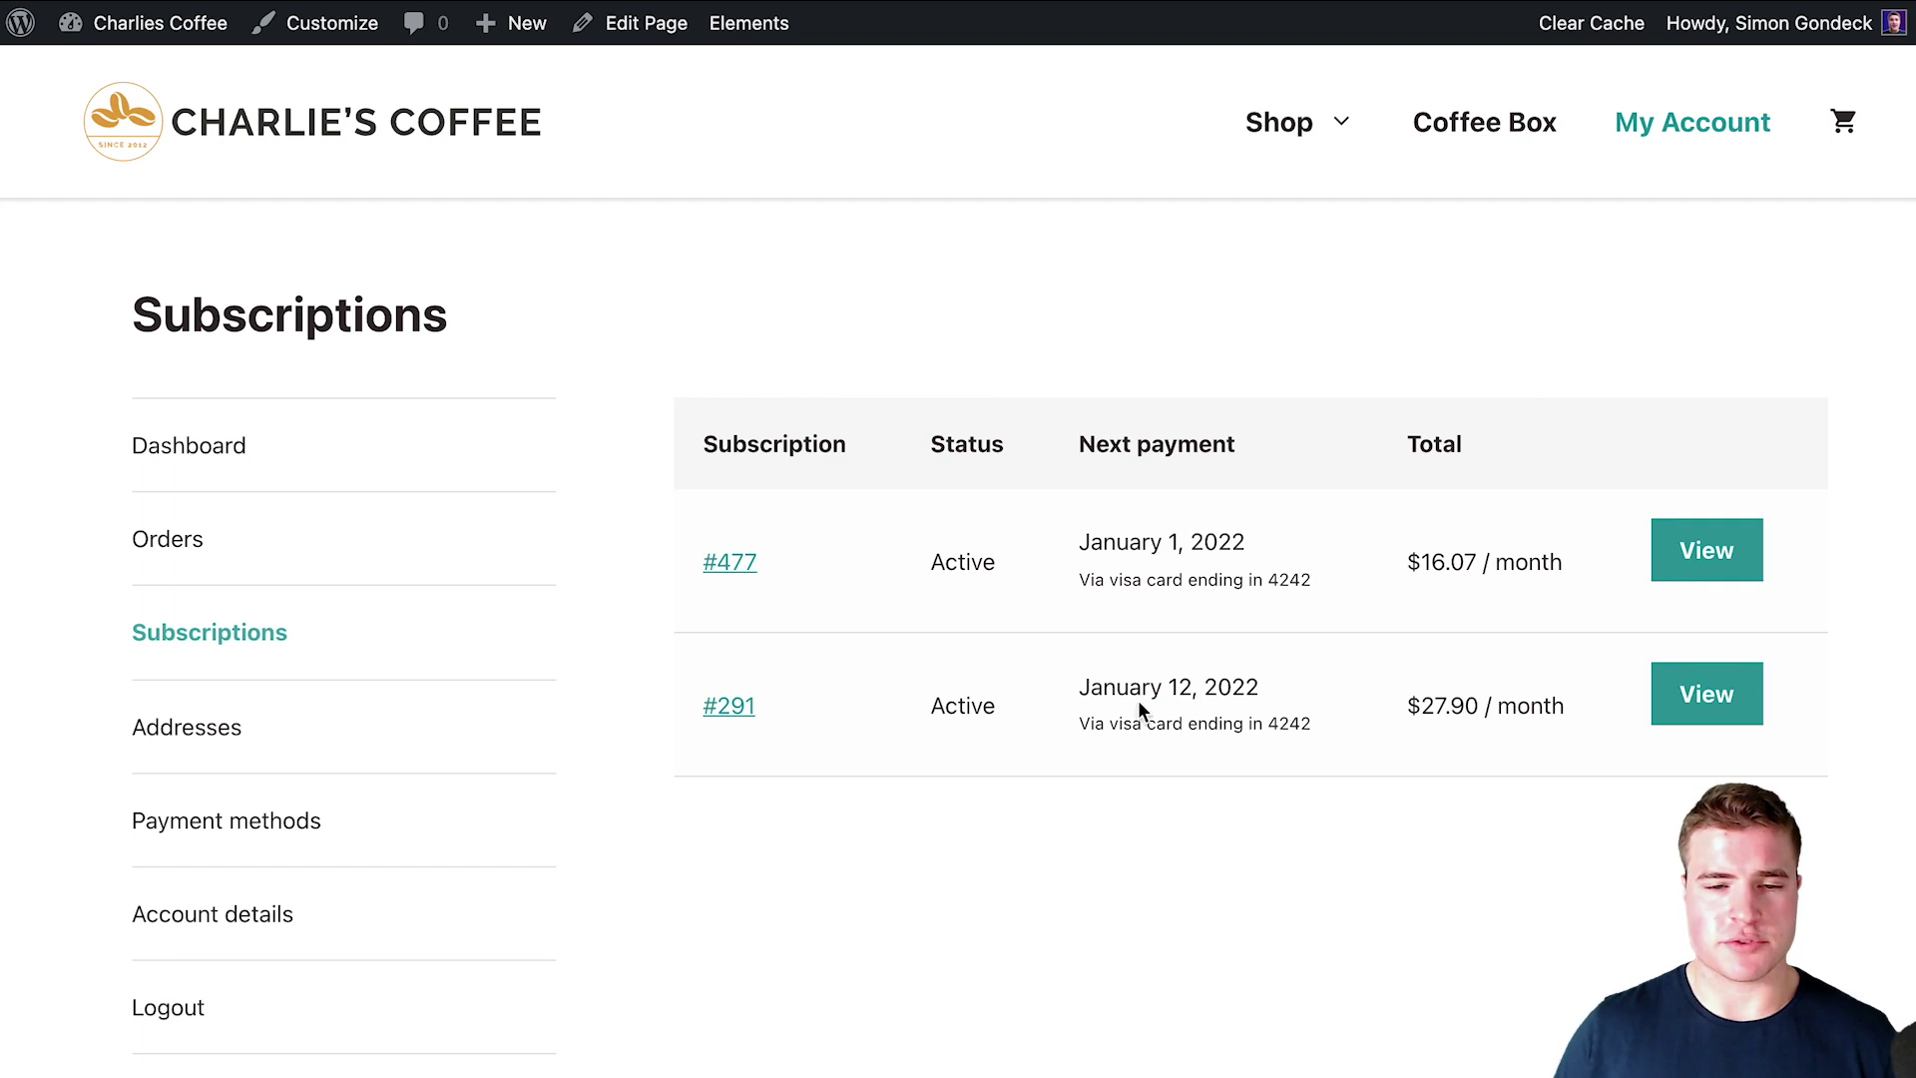
Renew #291 early and pay in the modal, moving the next payment to February 12, 2022.
{"action": "scroll", "coordinate": [1039, 692], "scroll_direction": "down", "scroll_amount": 5}
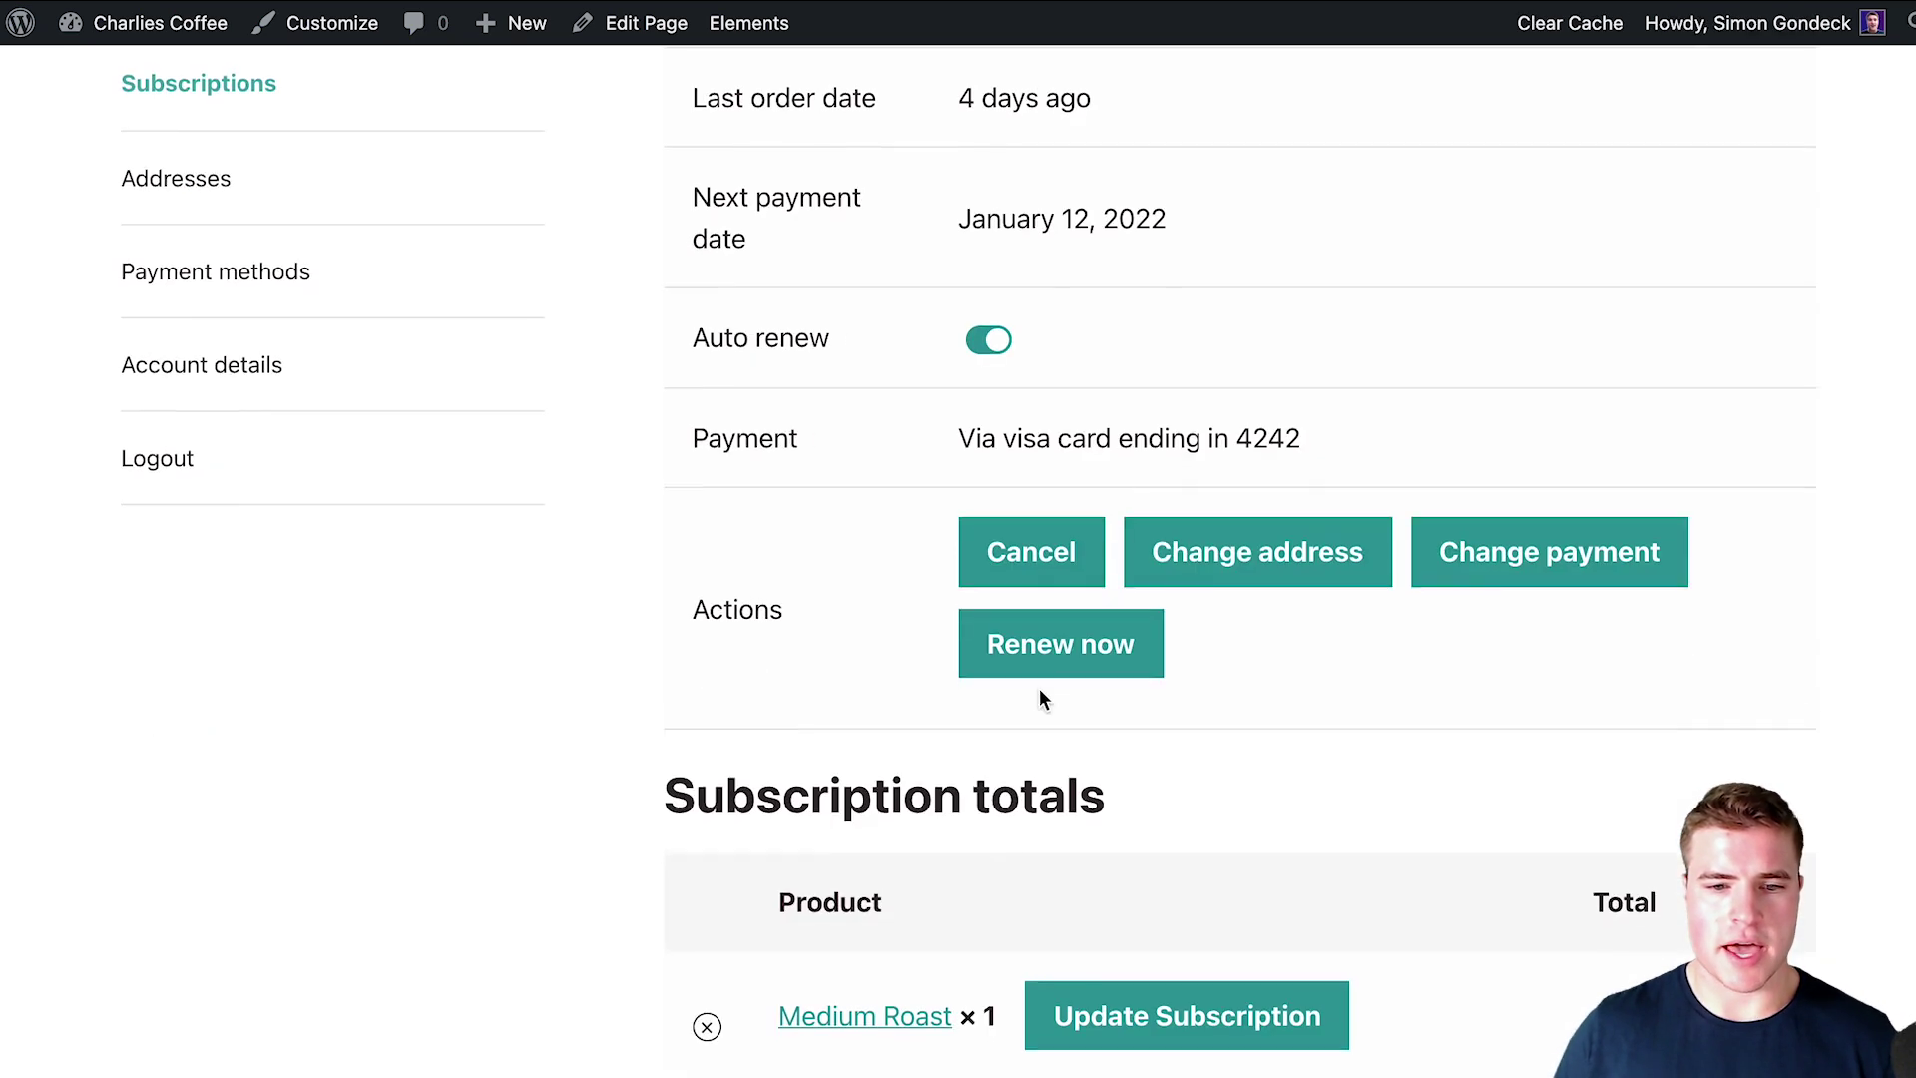
{"action": "left_click", "coordinate": [1058, 659]}
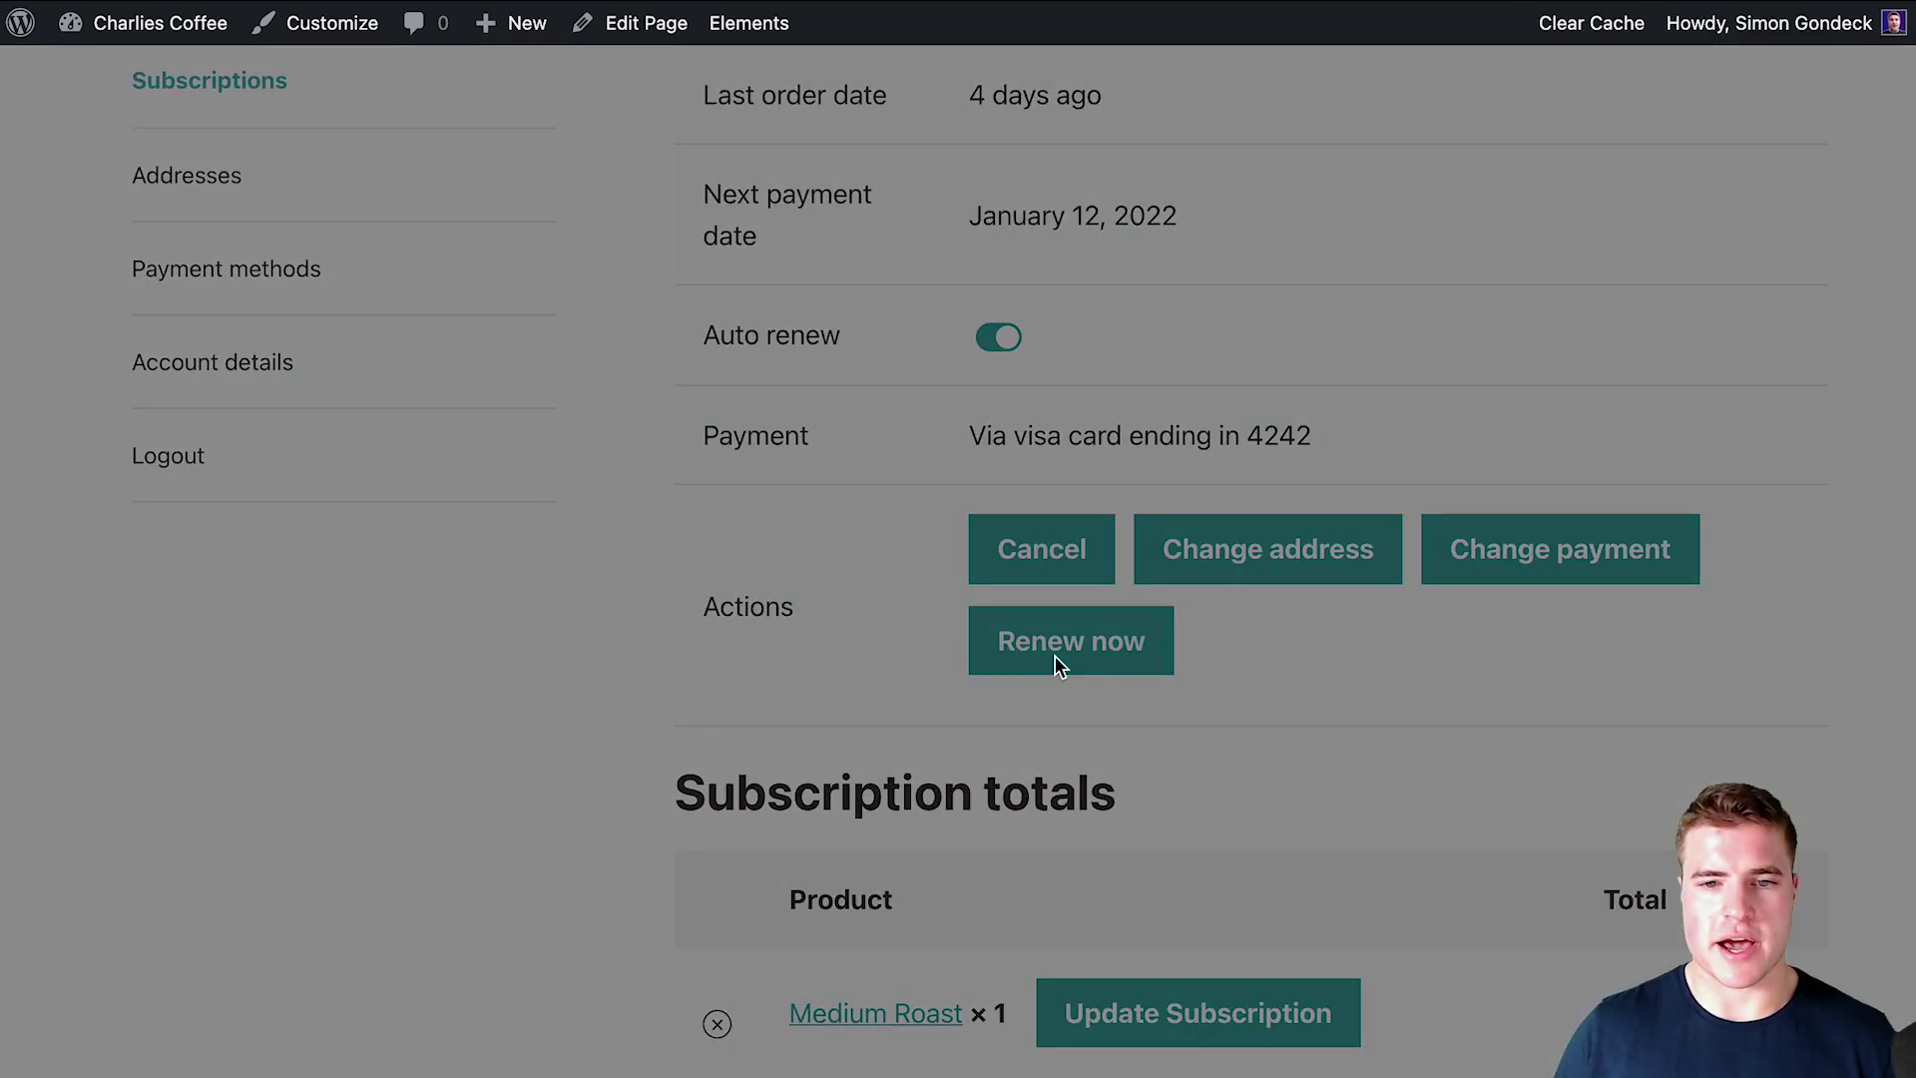
{"action": "scroll", "coordinate": [1087, 948], "scroll_direction": "down", "scroll_amount": 3}
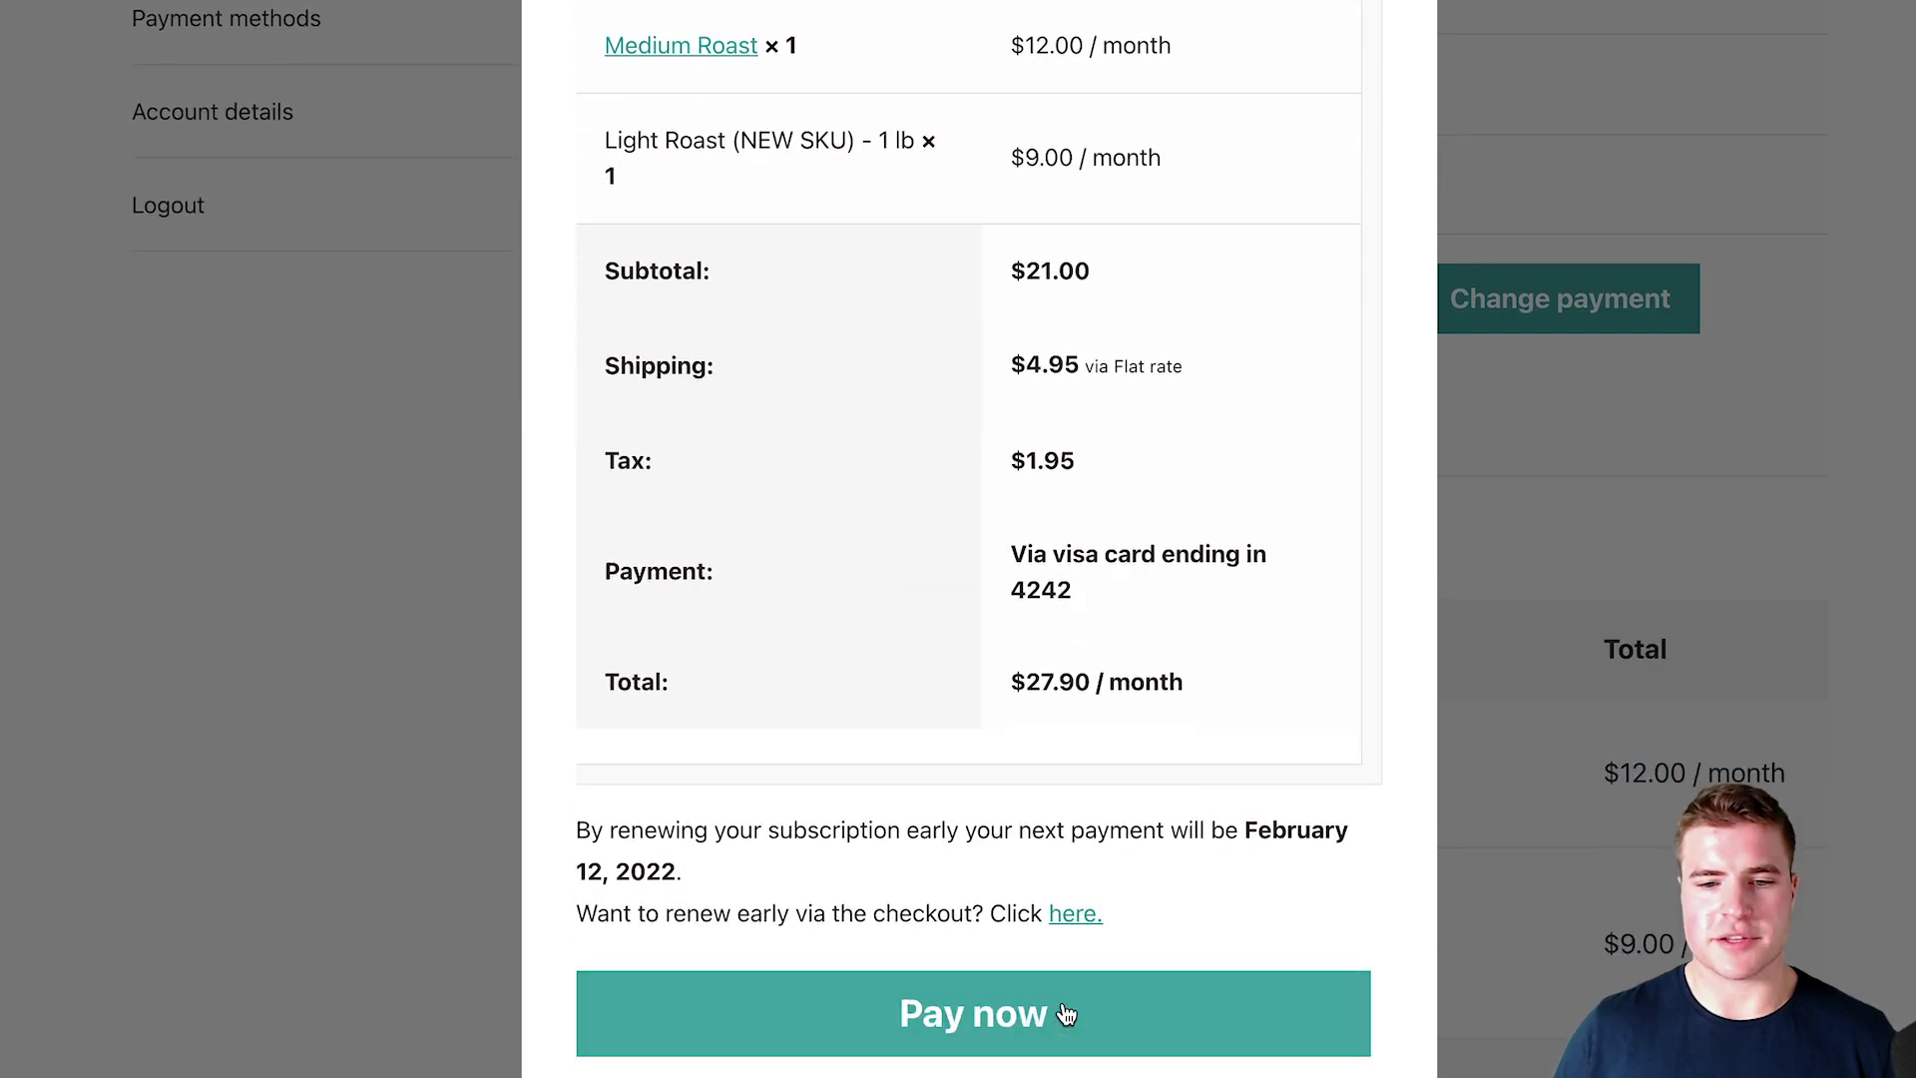
{"action": "left_click", "coordinate": [1064, 1020]}
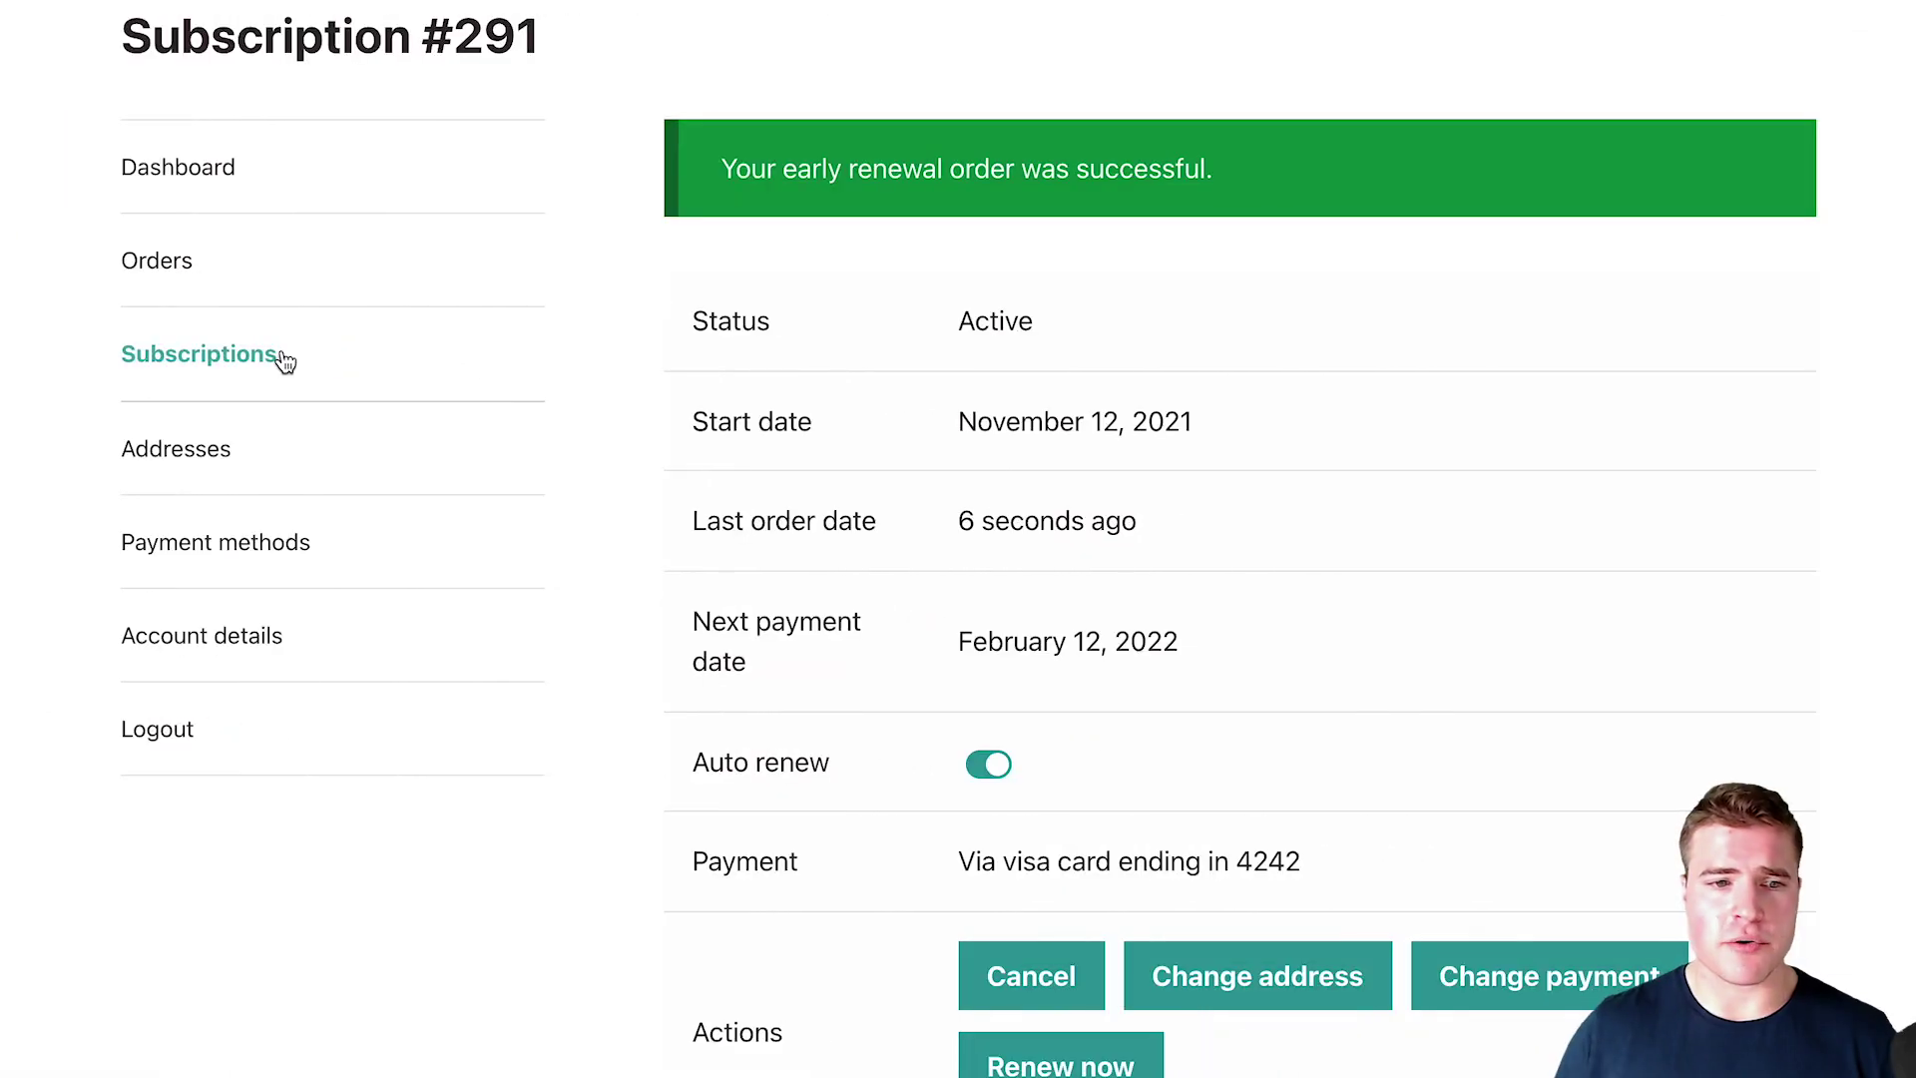
Open subscription #477 and check its Actions and totals for a missing Renew now option.
{"action": "left_click", "coordinate": [284, 361]}
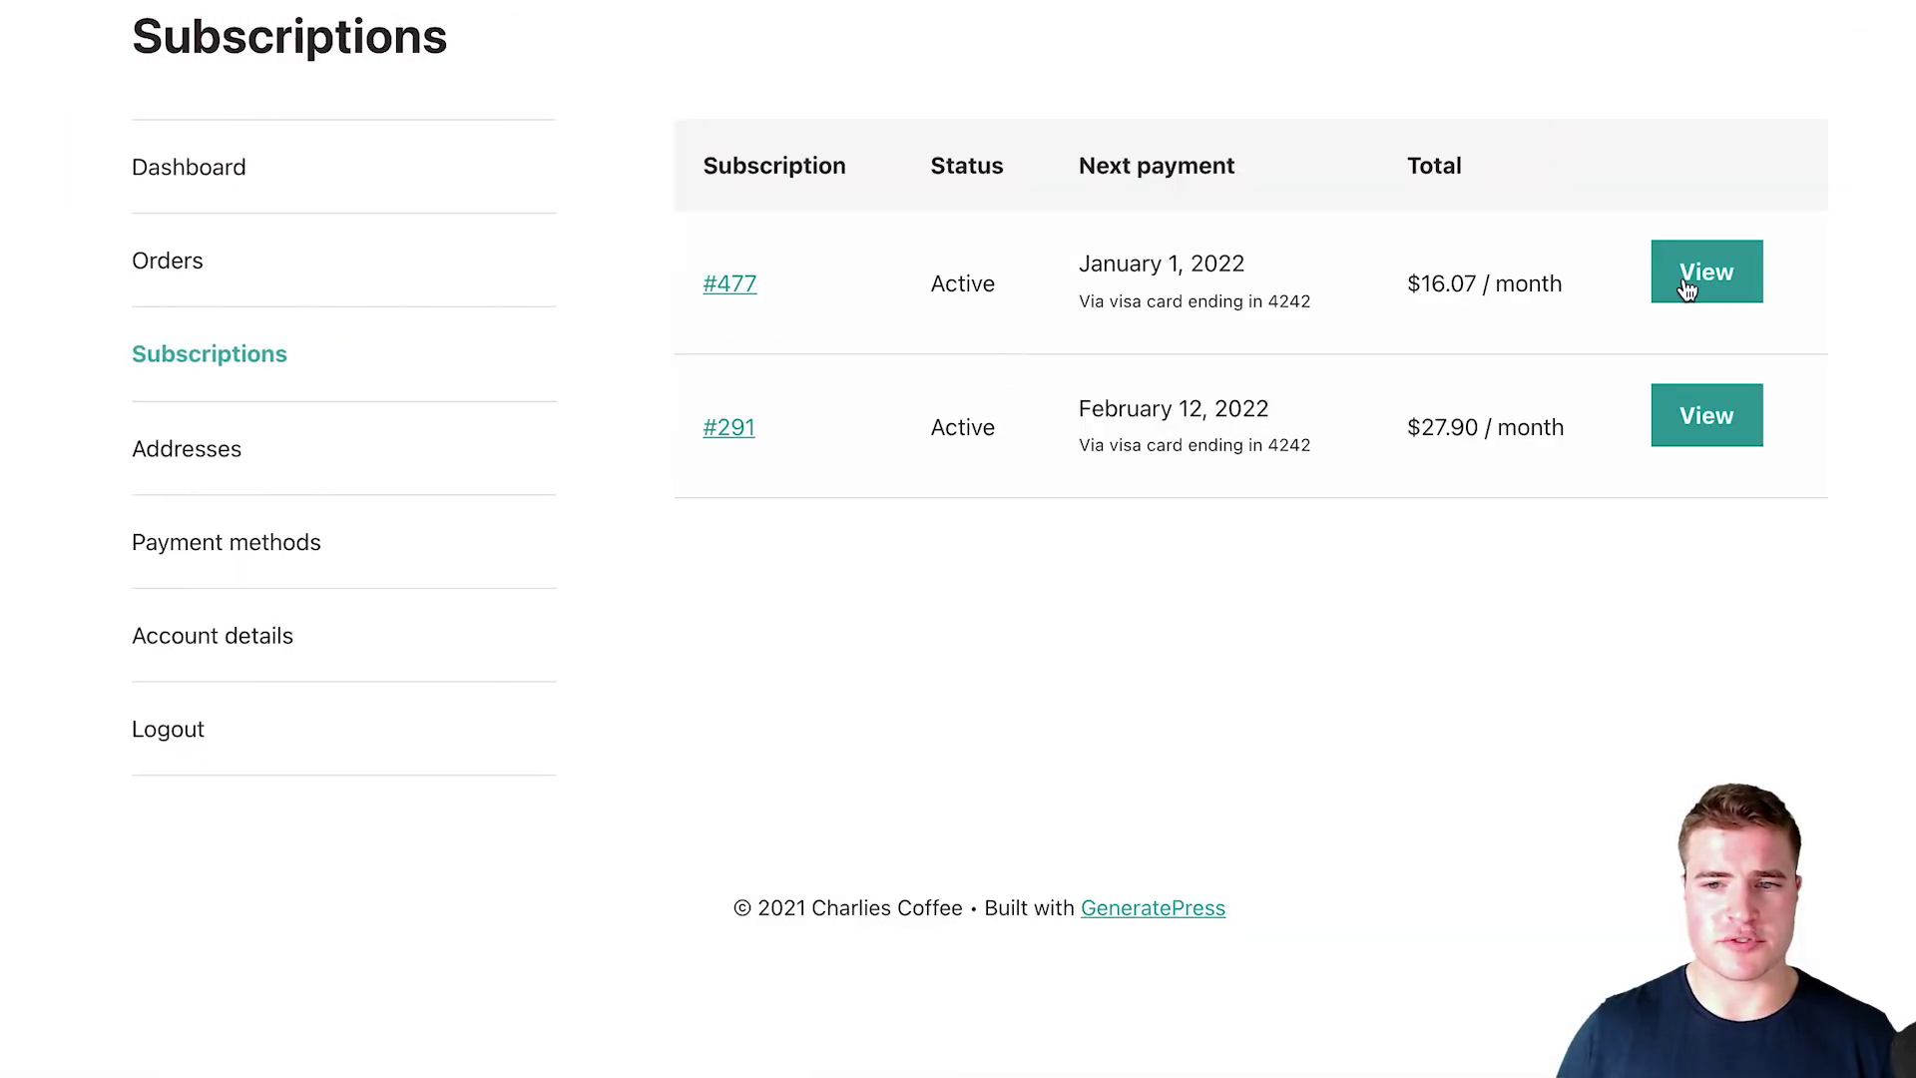
{"action": "left_click", "coordinate": [1686, 289]}
{"action": "scroll", "coordinate": [1239, 334], "scroll_direction": "down", "scroll_amount": 6}
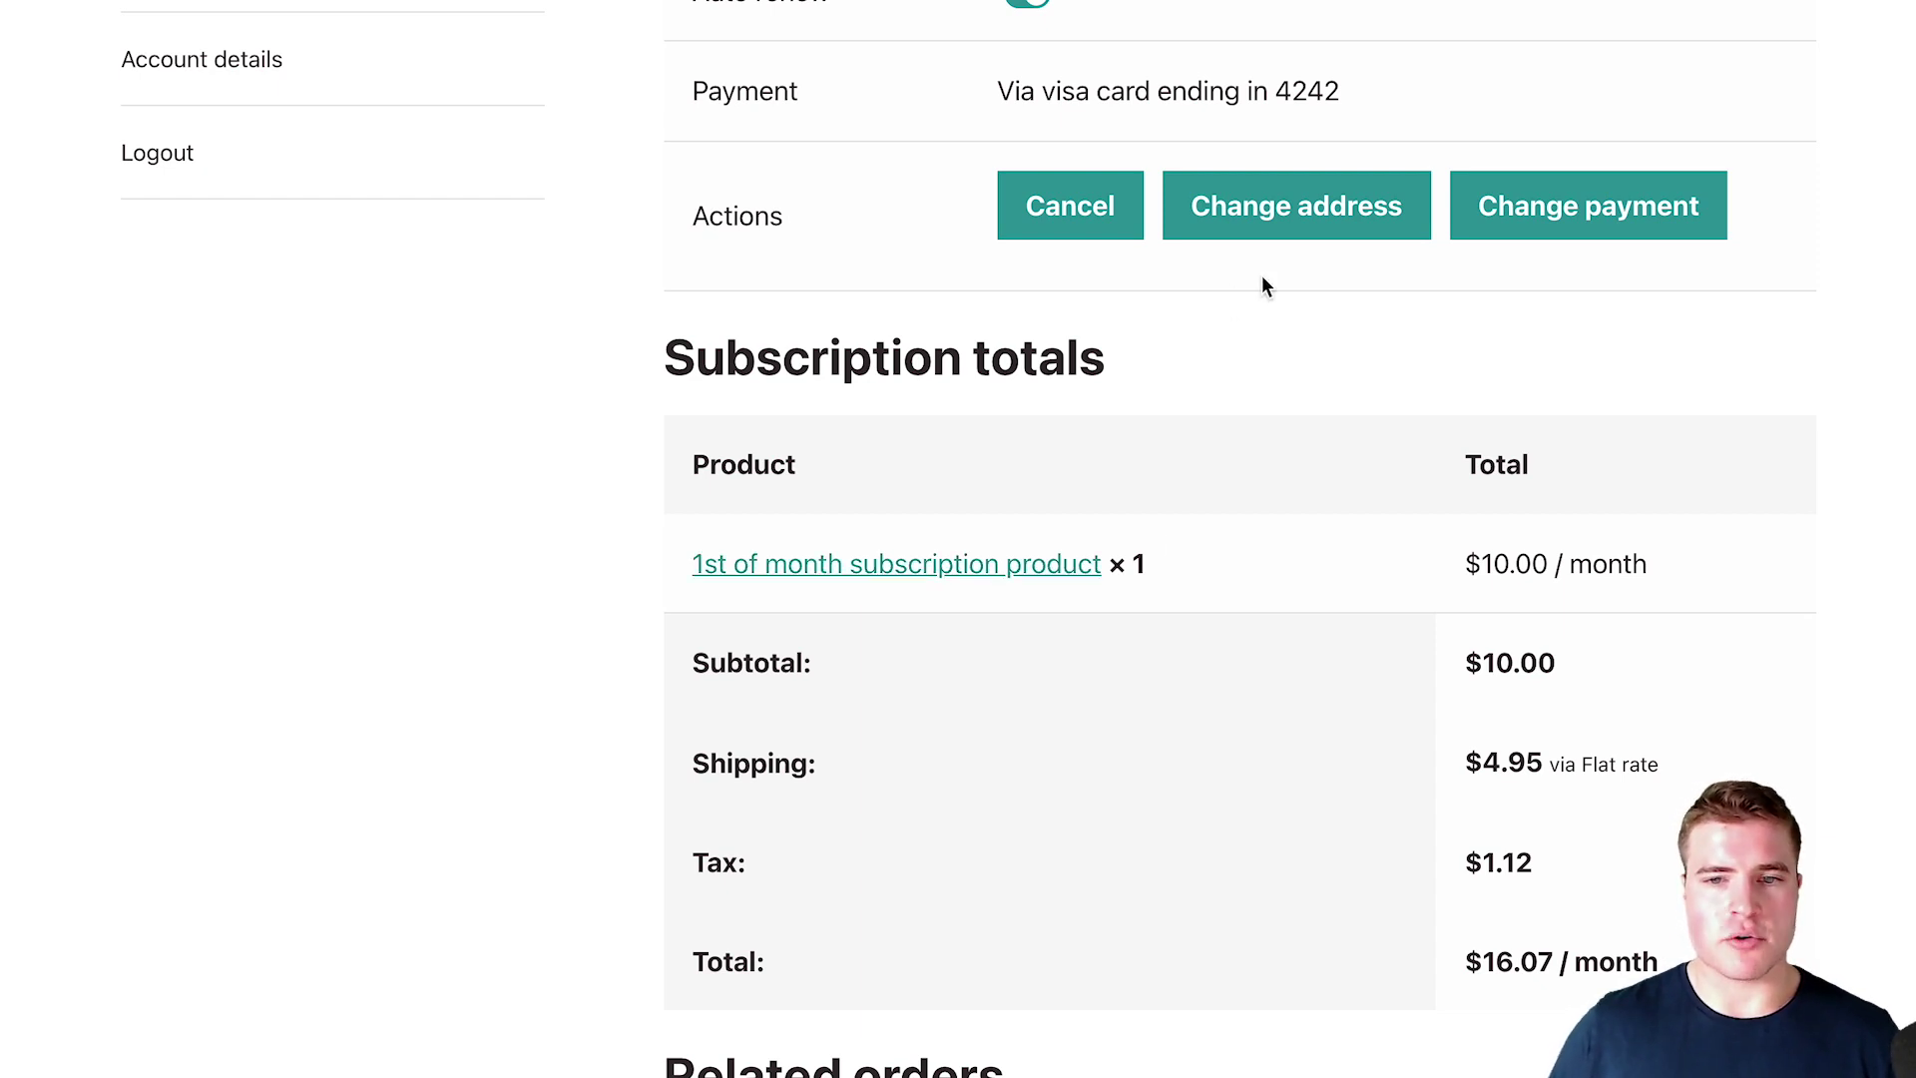
{"action": "scroll", "coordinate": [1262, 277], "scroll_direction": "up", "scroll_amount": 1}
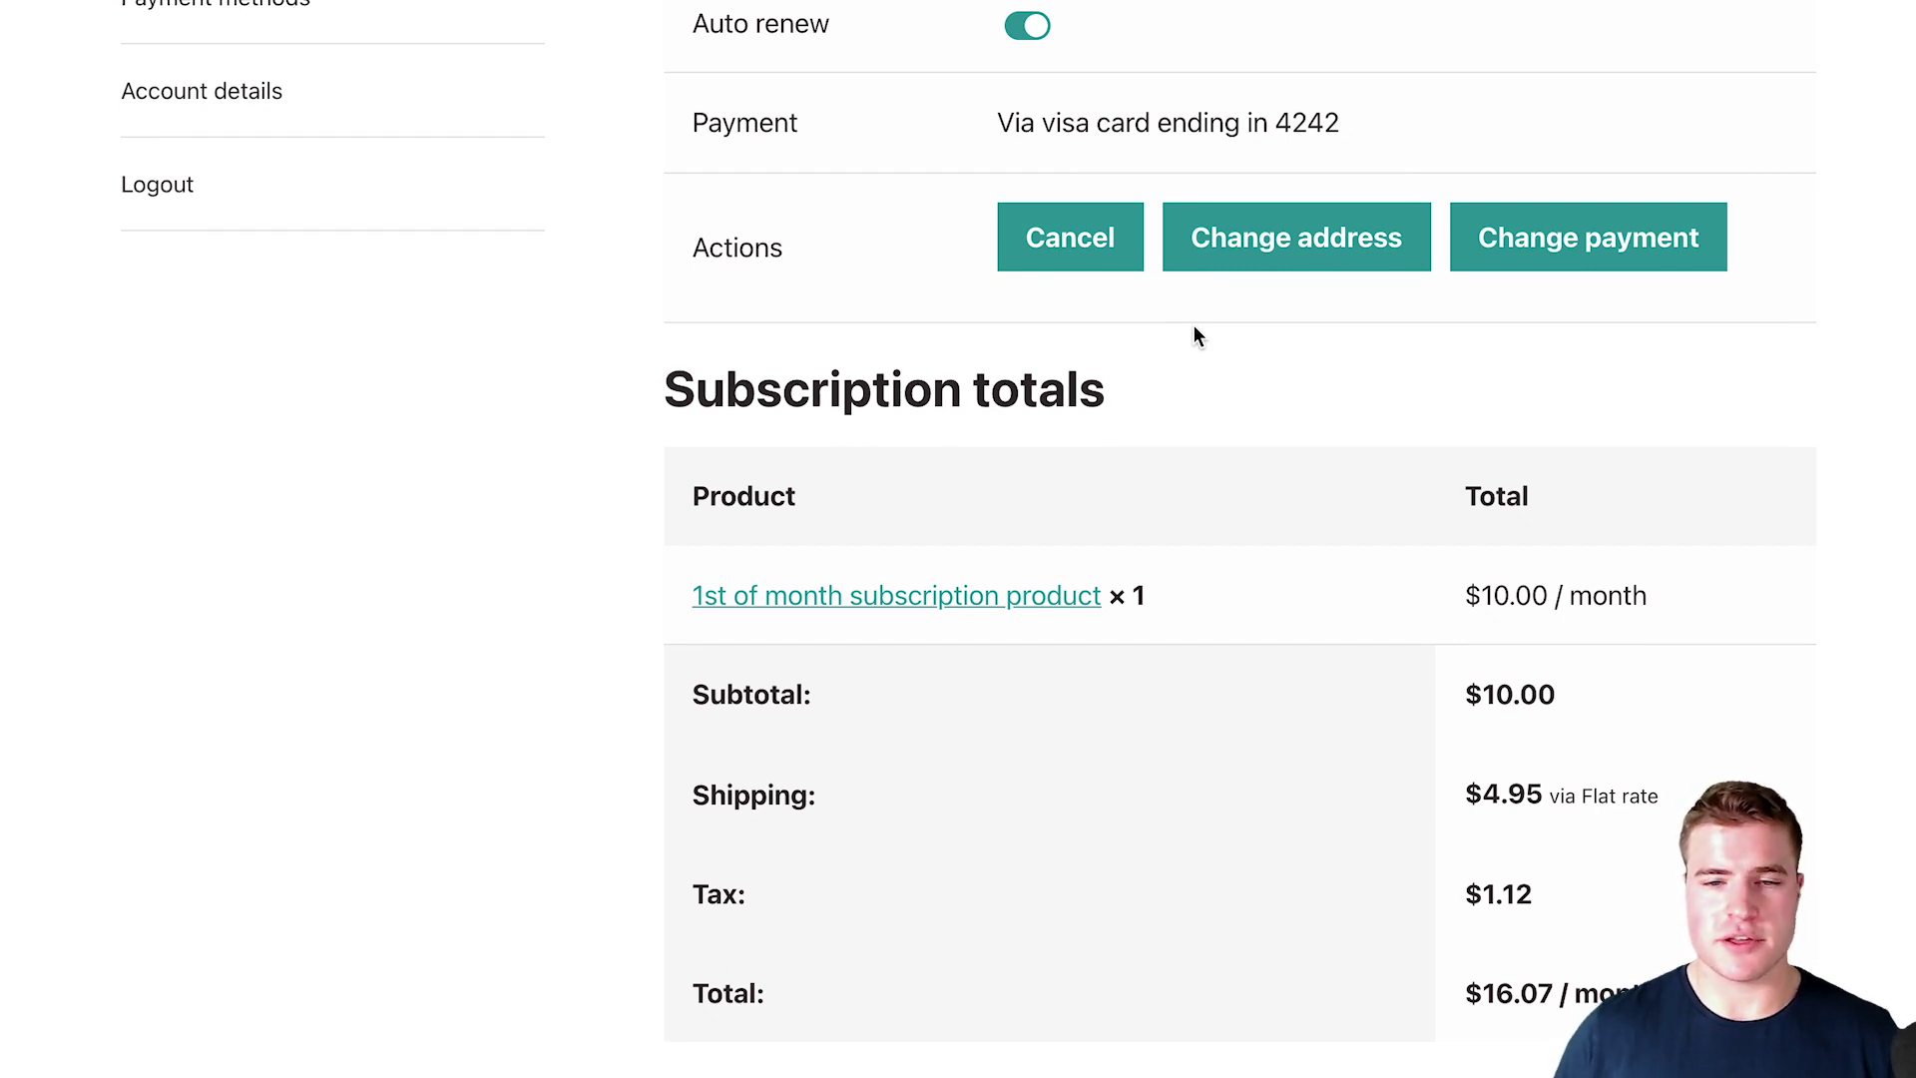
{"action": "scroll", "coordinate": [1197, 335], "scroll_direction": "up", "scroll_amount": 1}
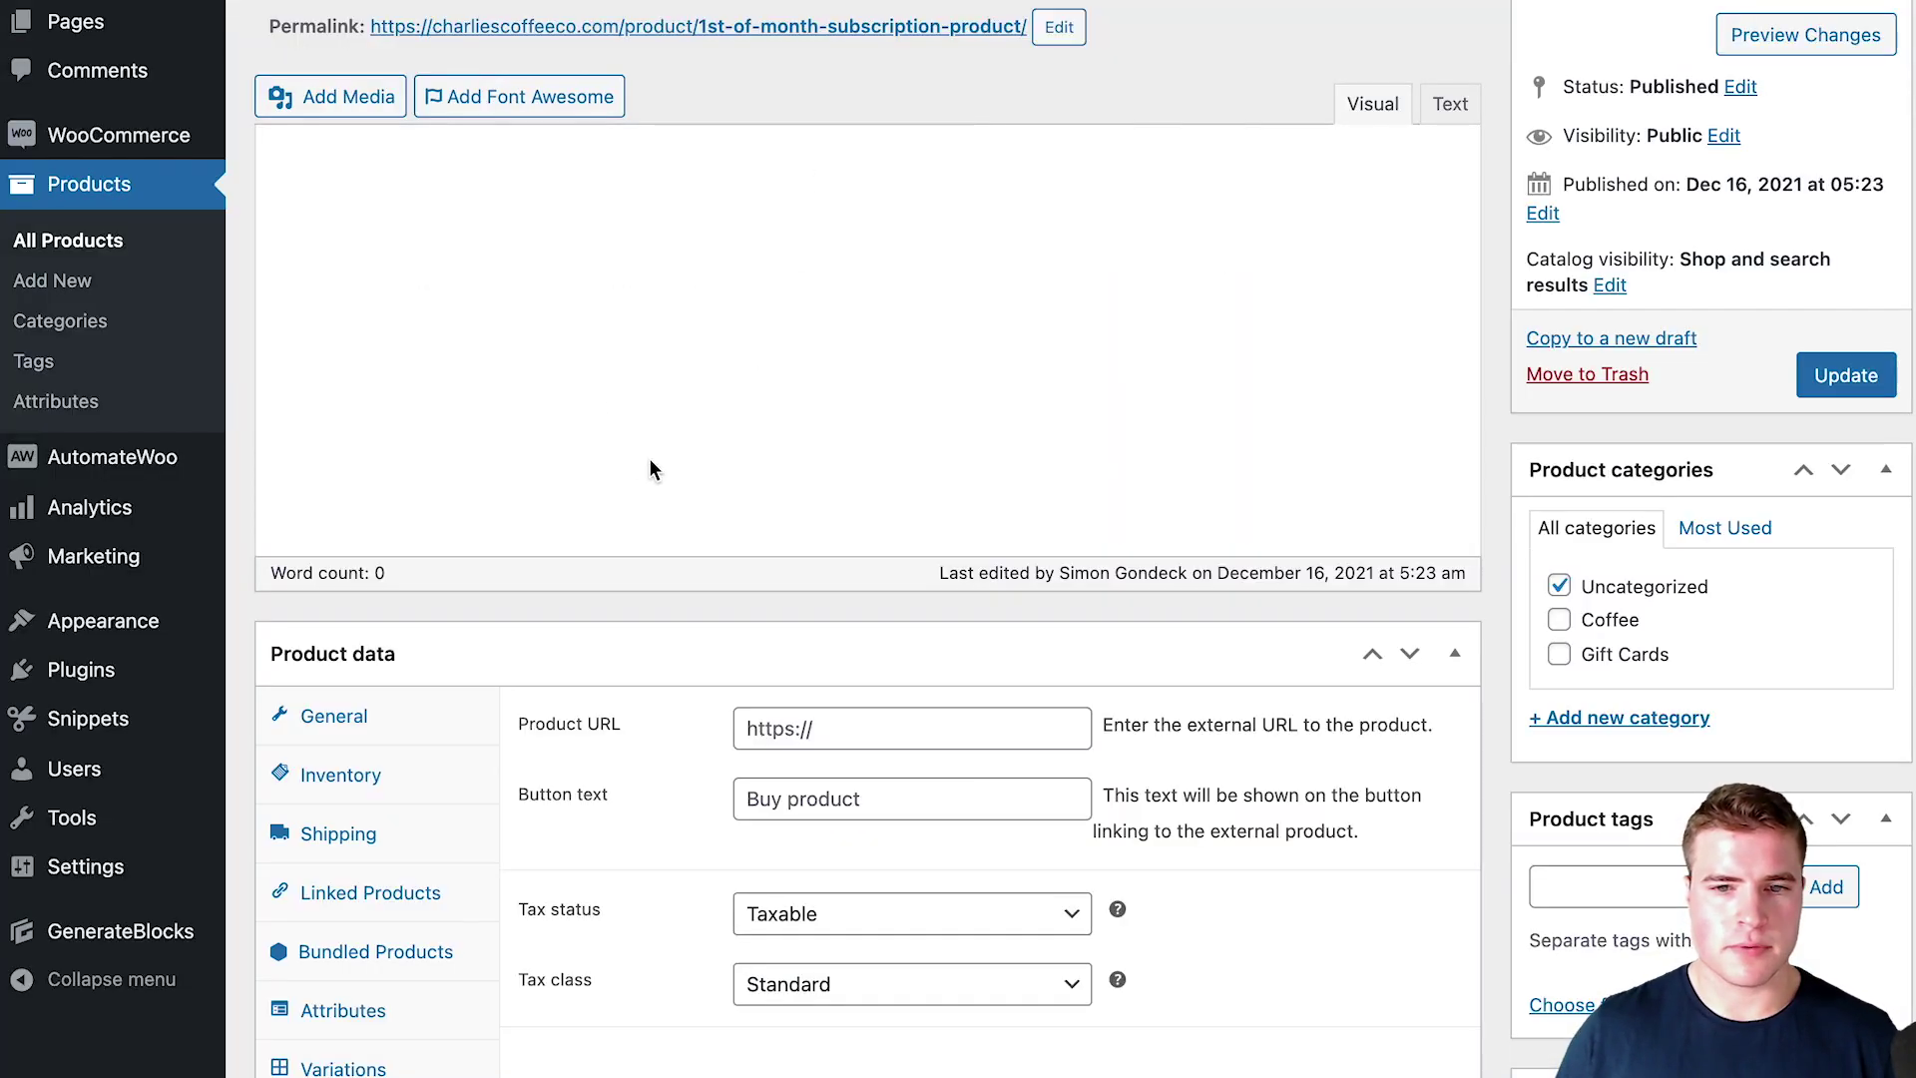
Scroll the product editor to review renewals synchronised to the 1st day of the month.
{"action": "scroll", "coordinate": [655, 465], "scroll_direction": "down", "scroll_amount": 3}
{"action": "scroll", "coordinate": [769, 518], "scroll_direction": "down", "scroll_amount": 1}
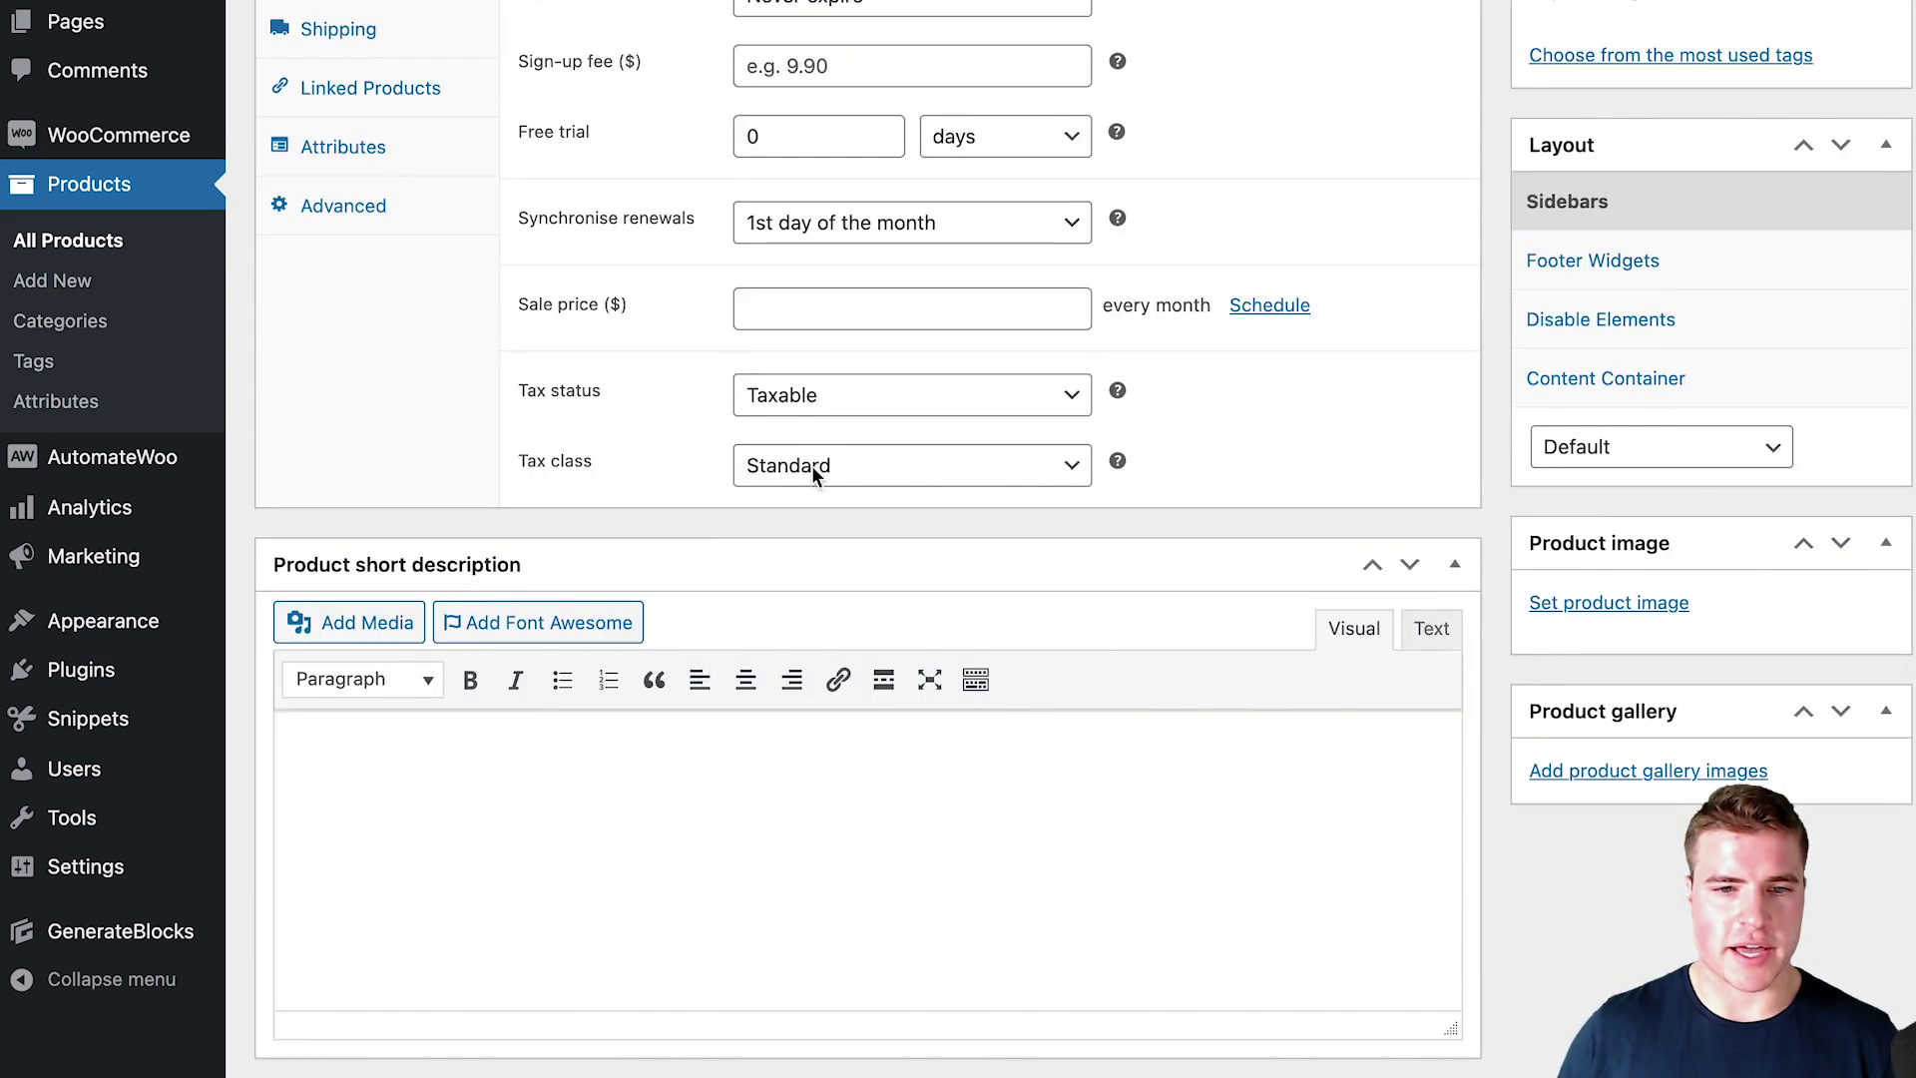
{"action": "scroll", "coordinate": [804, 454], "scroll_direction": "up", "scroll_amount": 2}
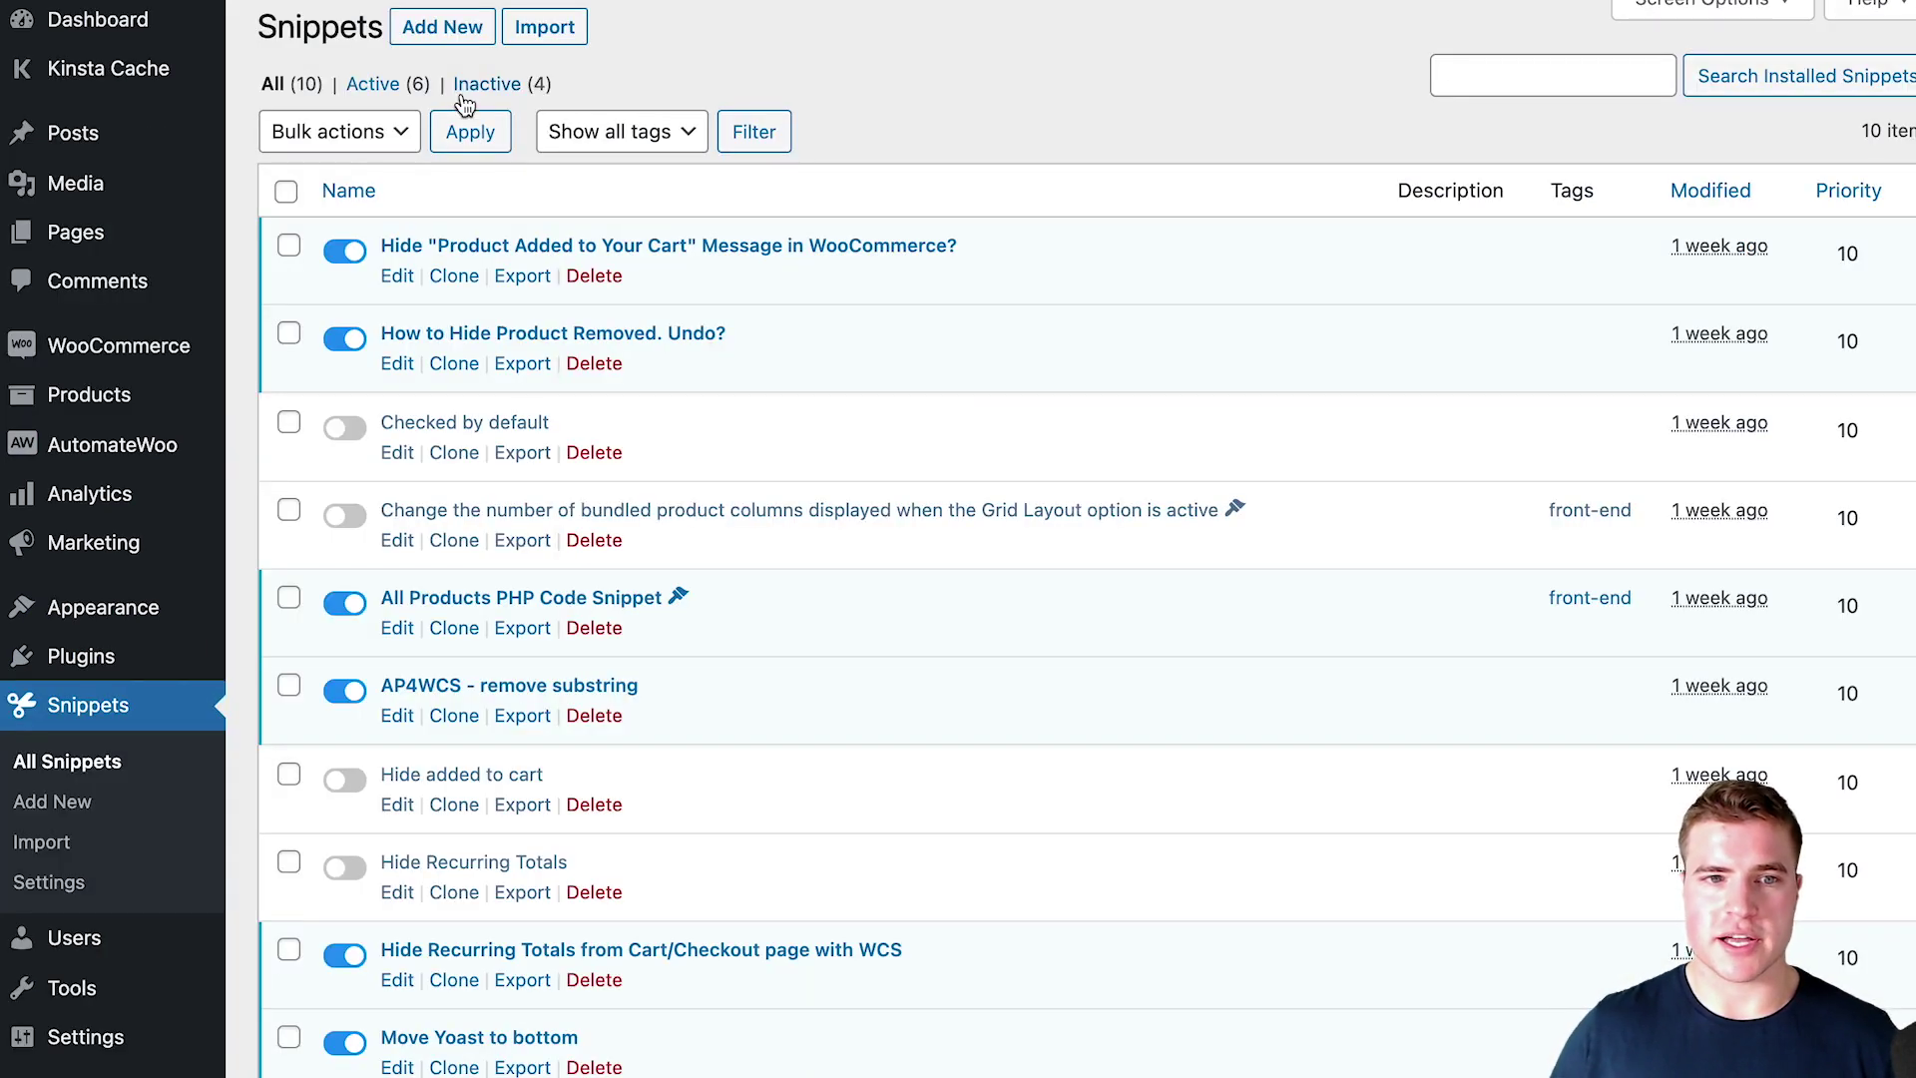
Create, save and activate the 'Allow synchronized products to early renew' snippet with the wcs_allow_synced_product_early_renewal filter.
{"action": "left_click", "coordinate": [442, 27]}
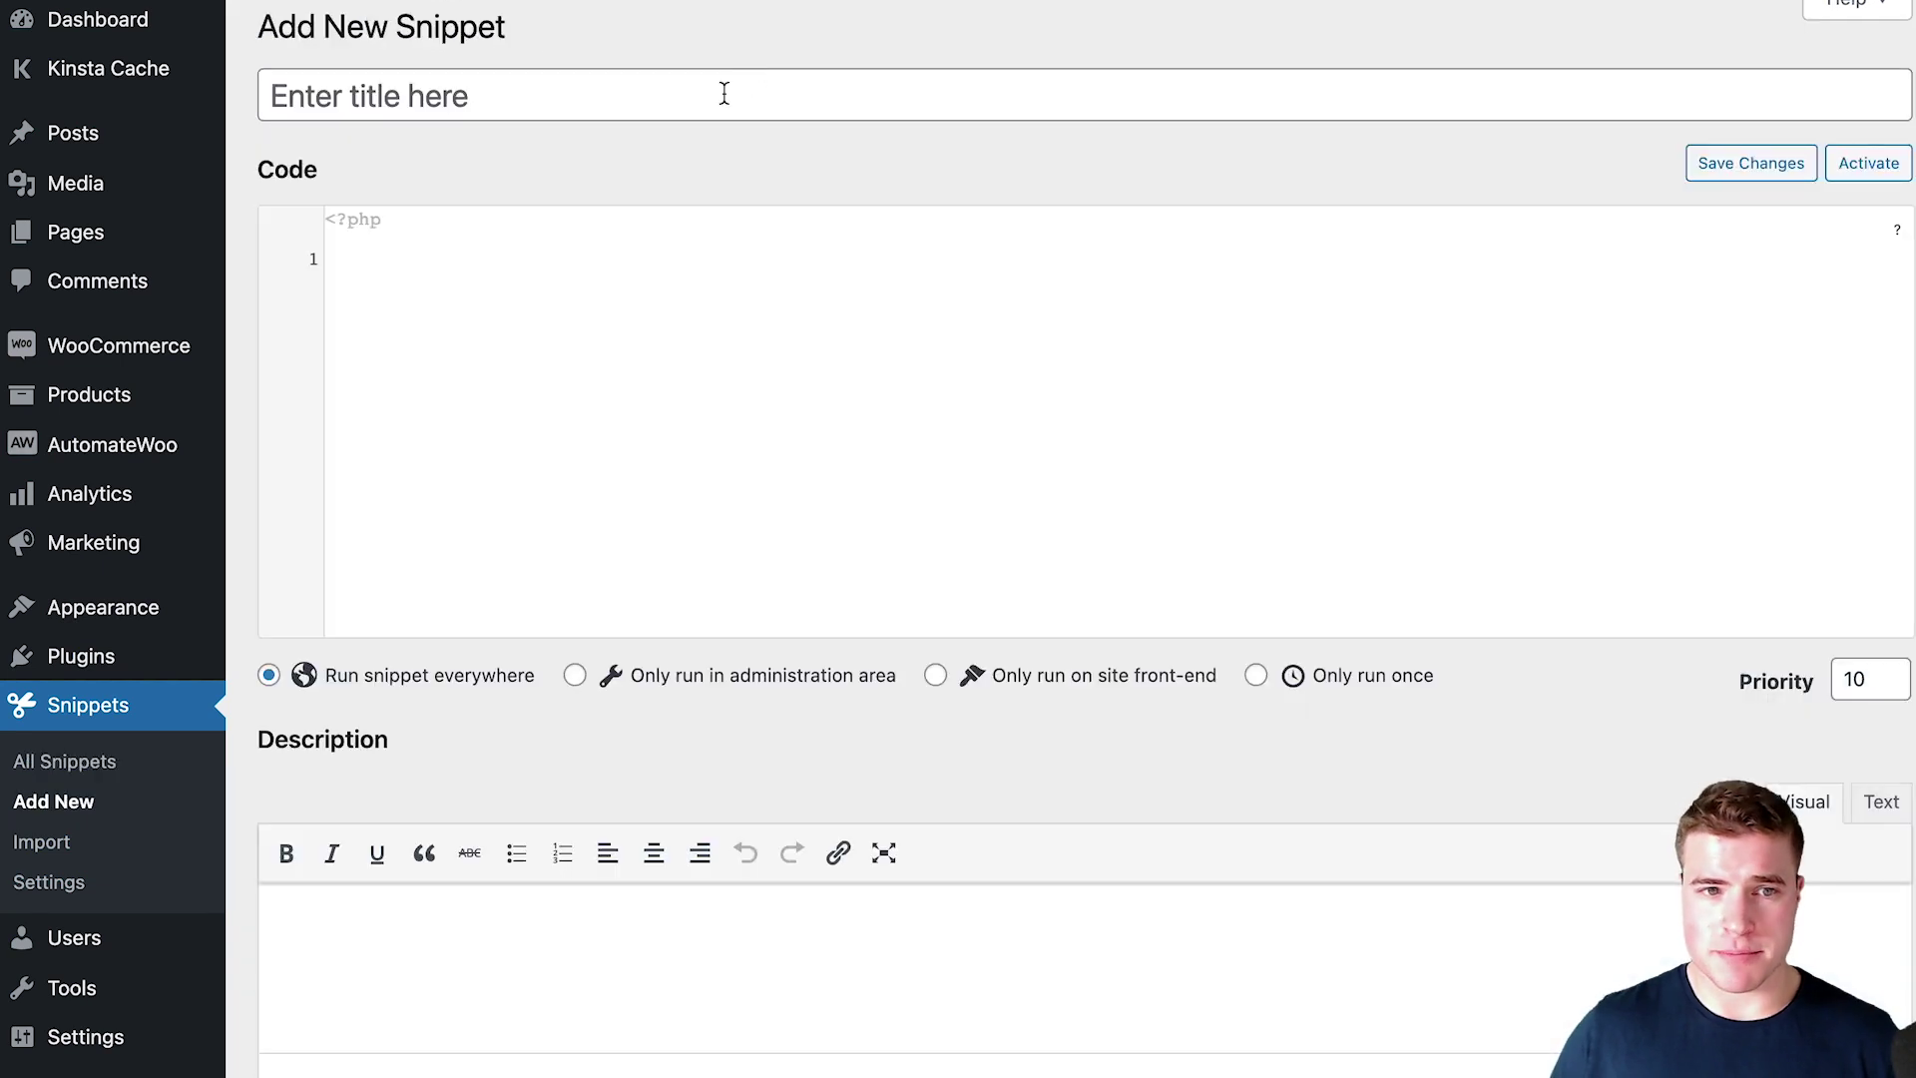
{"action": "left_click", "coordinate": [724, 92]}
{"action": "type", "text": "Allow "}
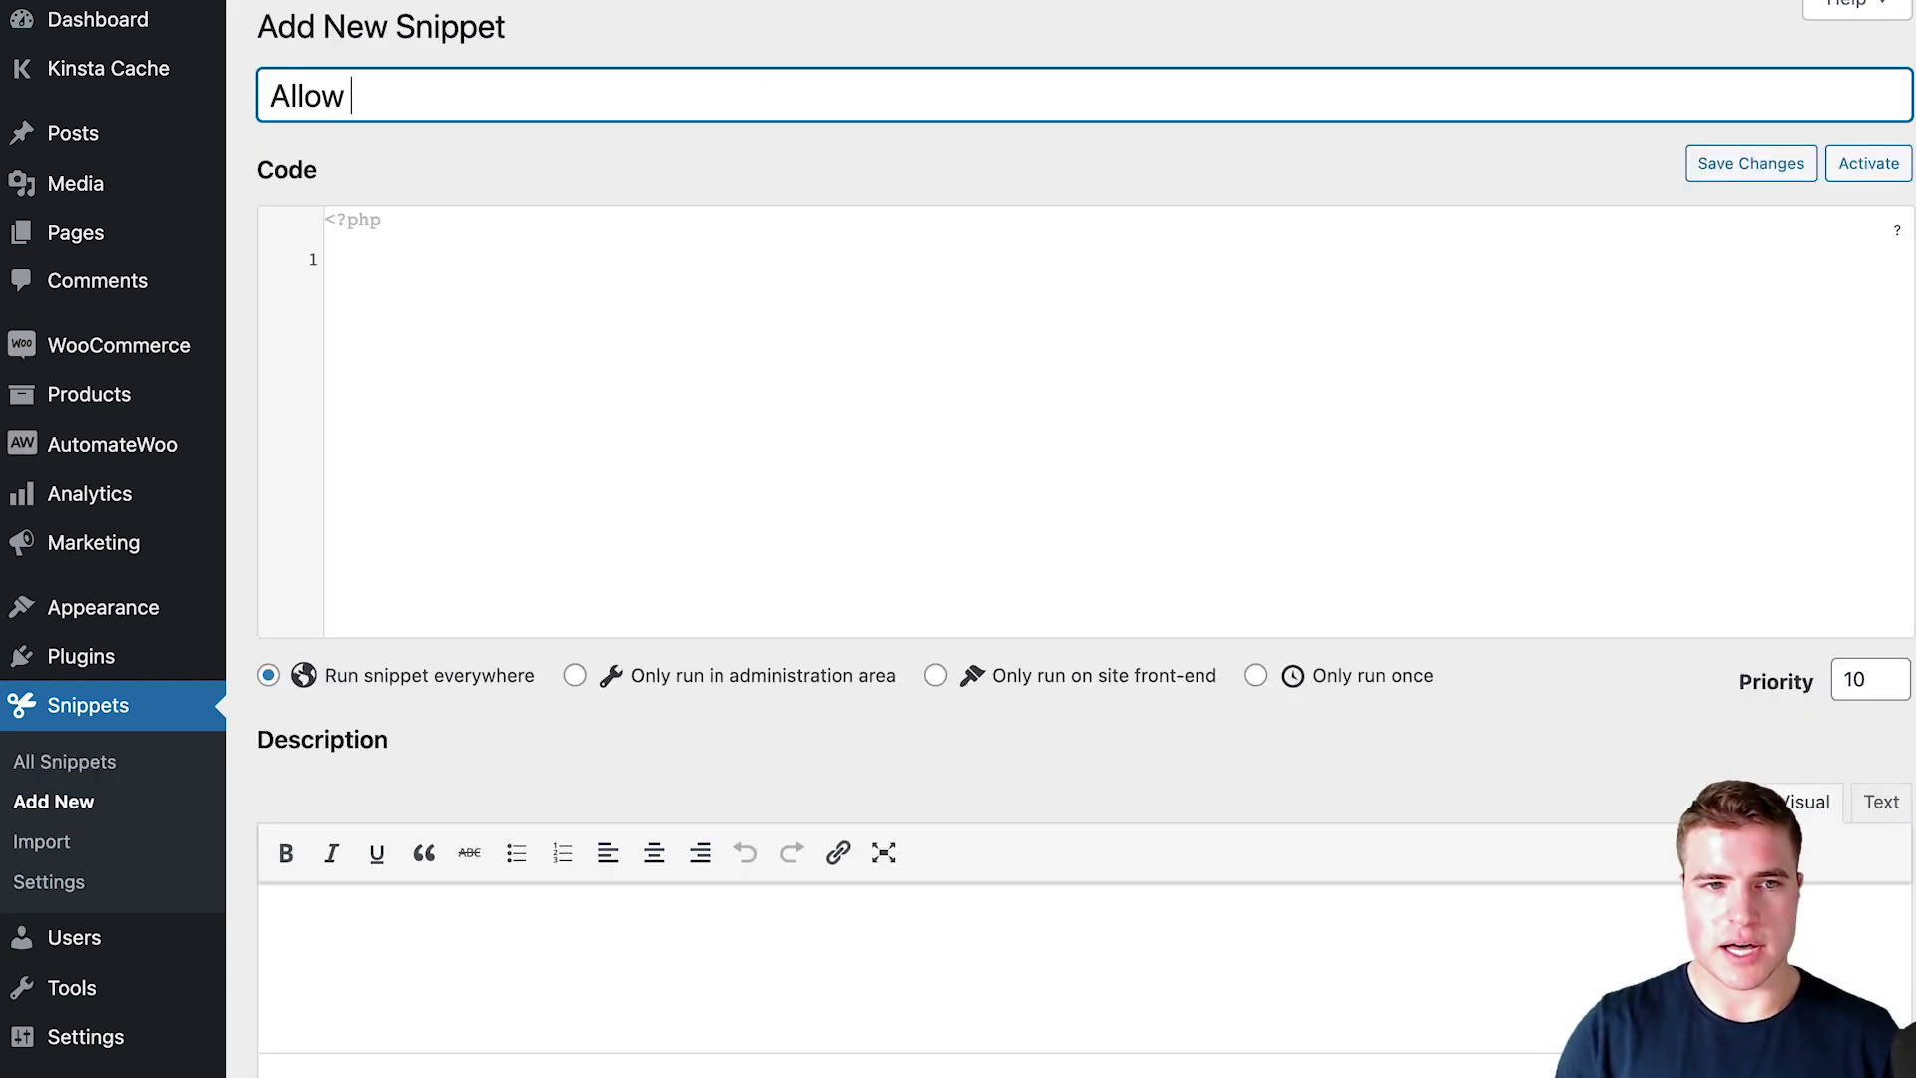
{"action": "type", "text": "synchronized "}
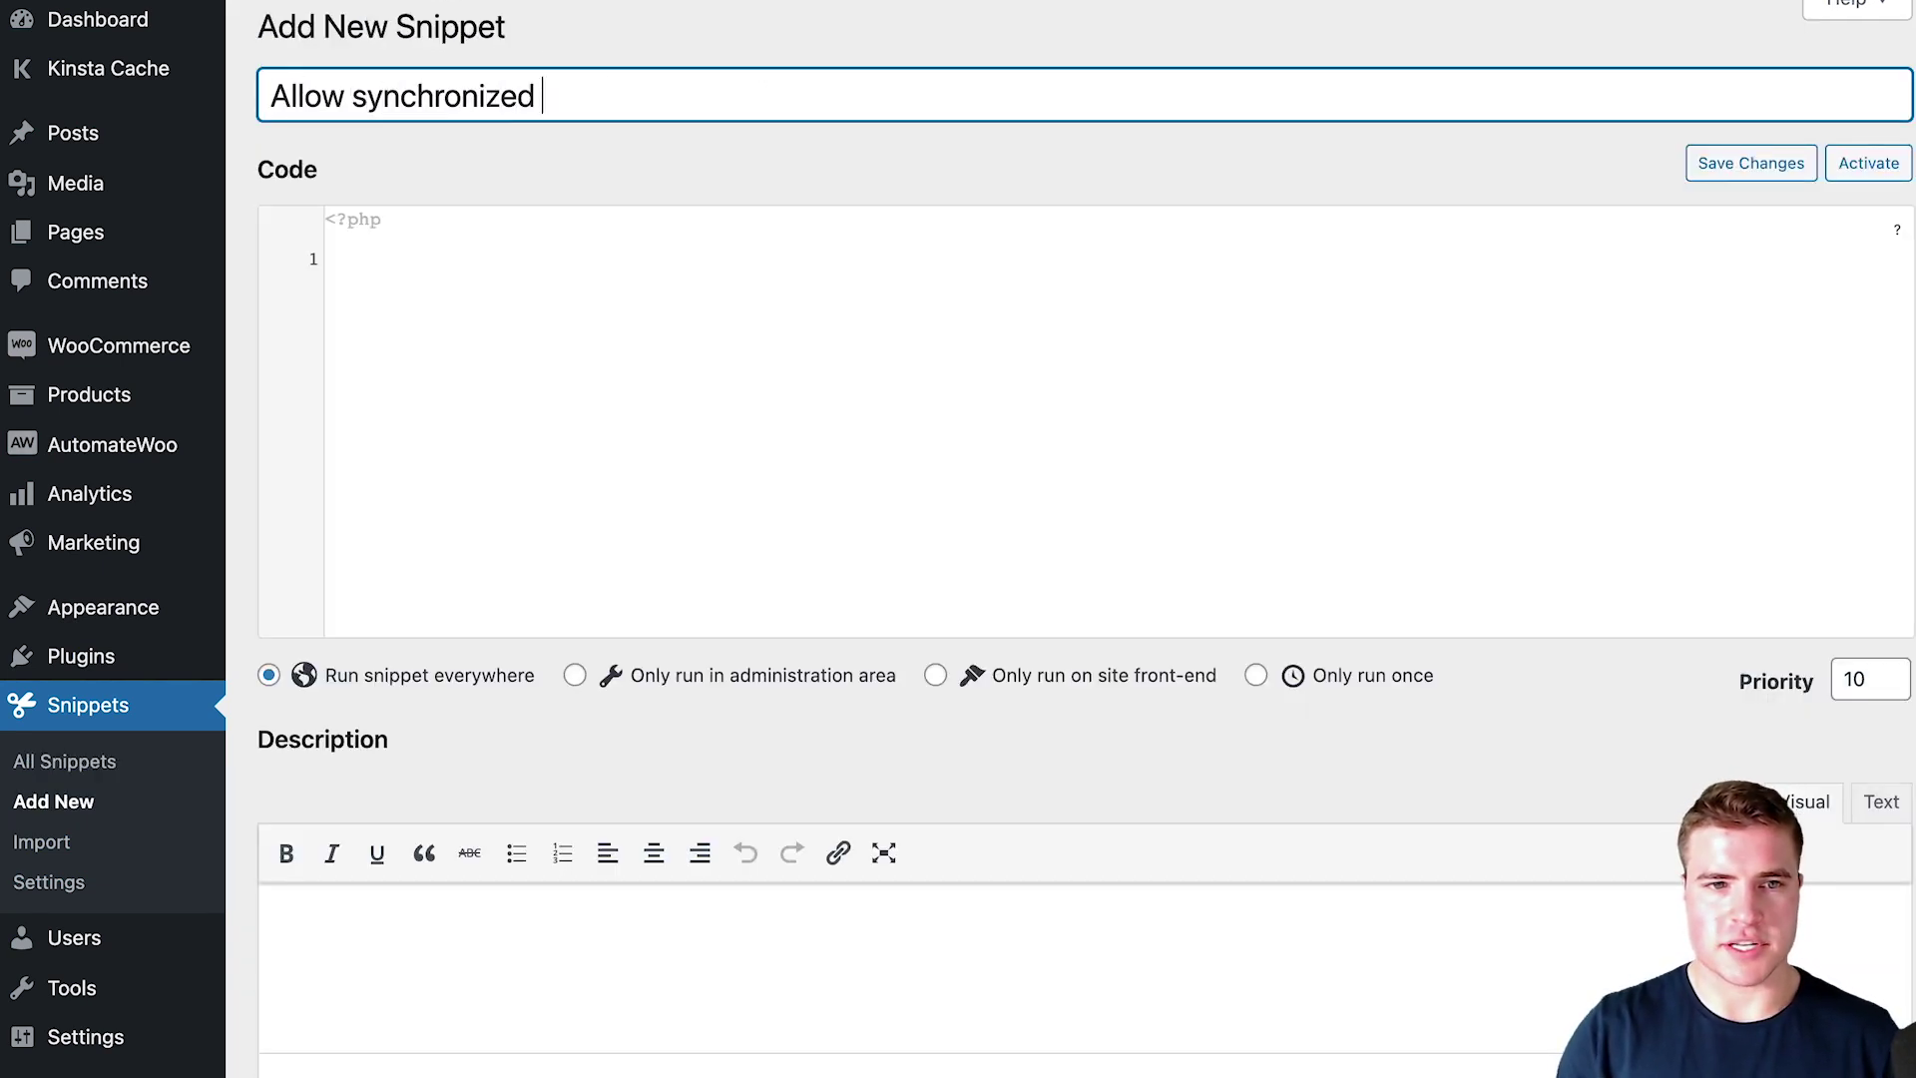
{"action": "type", "text": "products to early renew"}
{"action": "key", "text": "Tab"}
{"action": "left_click", "coordinate": [539, 294]}
{"action": "type", "text": "add_filter( 'wcs_allow_synced_product_early_renewal', '__return_true', 10 );"}
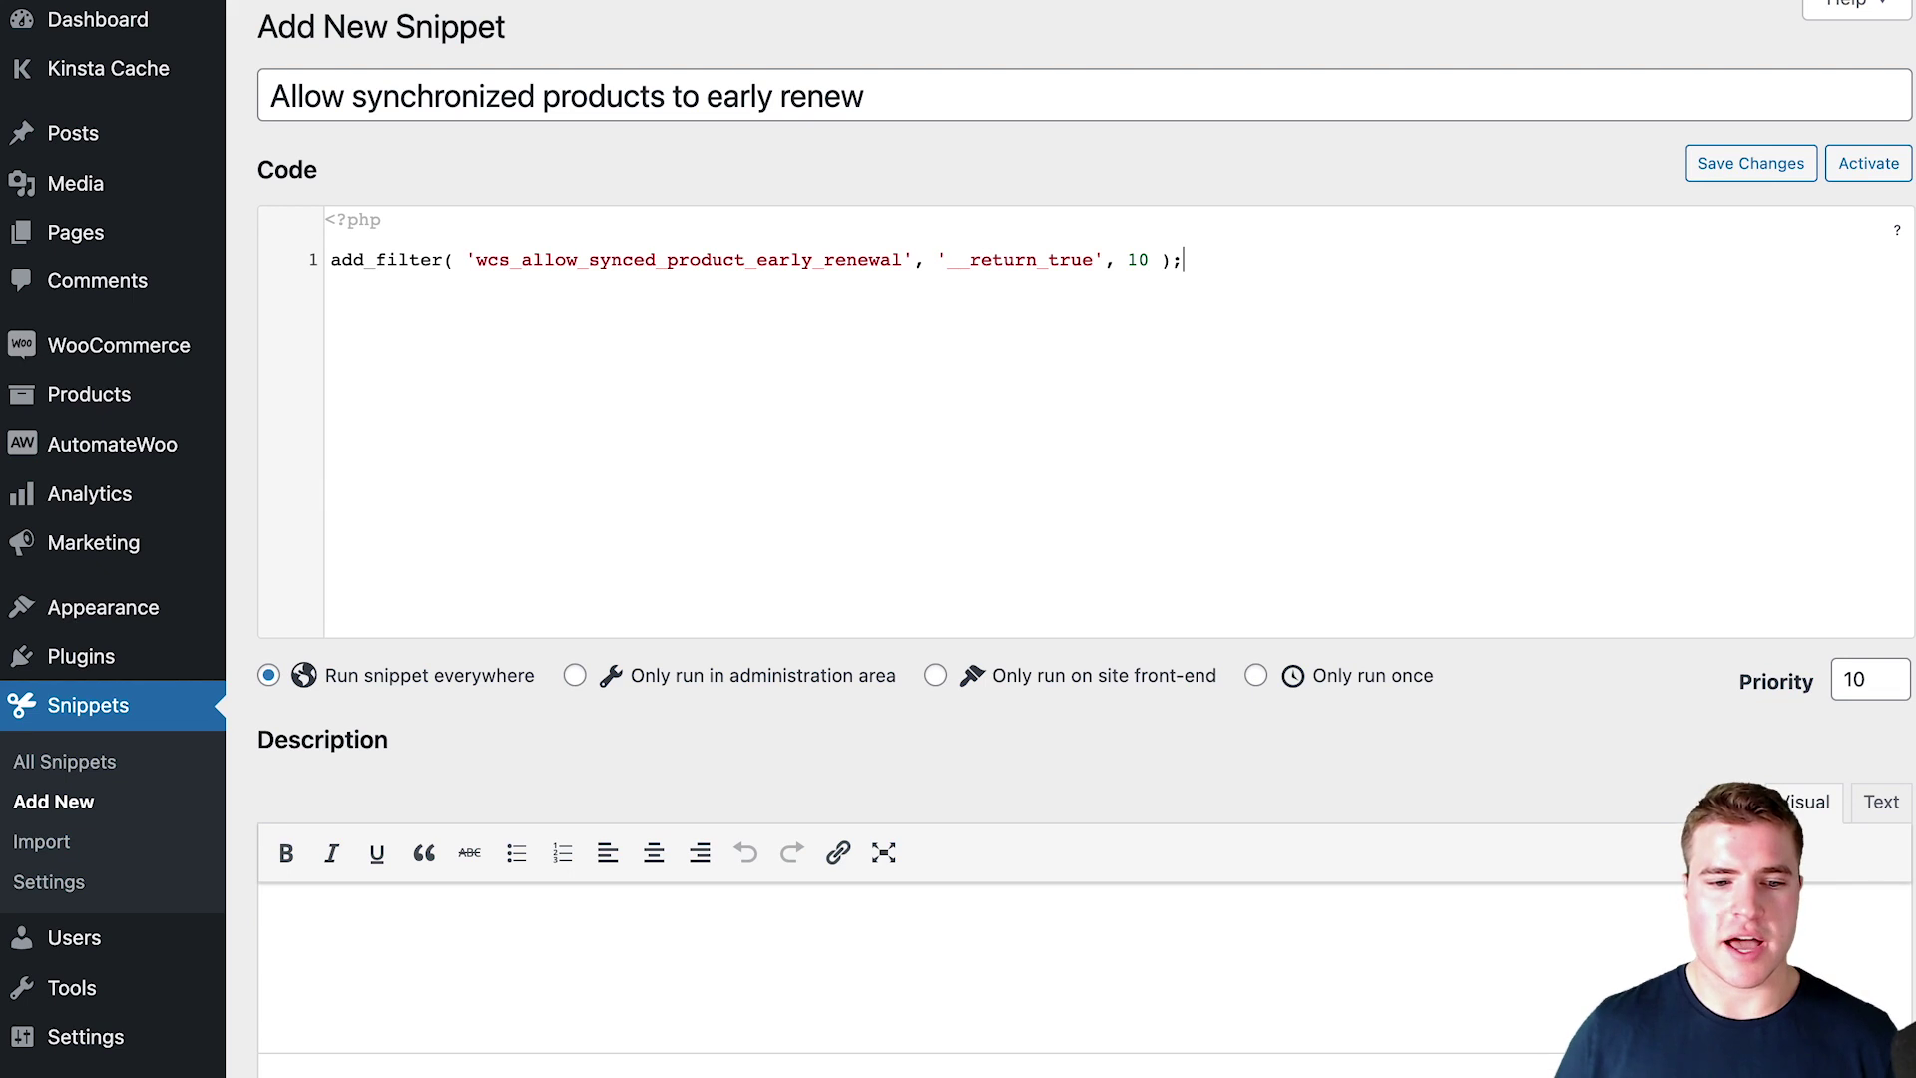
{"action": "left_click", "coordinate": [1763, 178]}
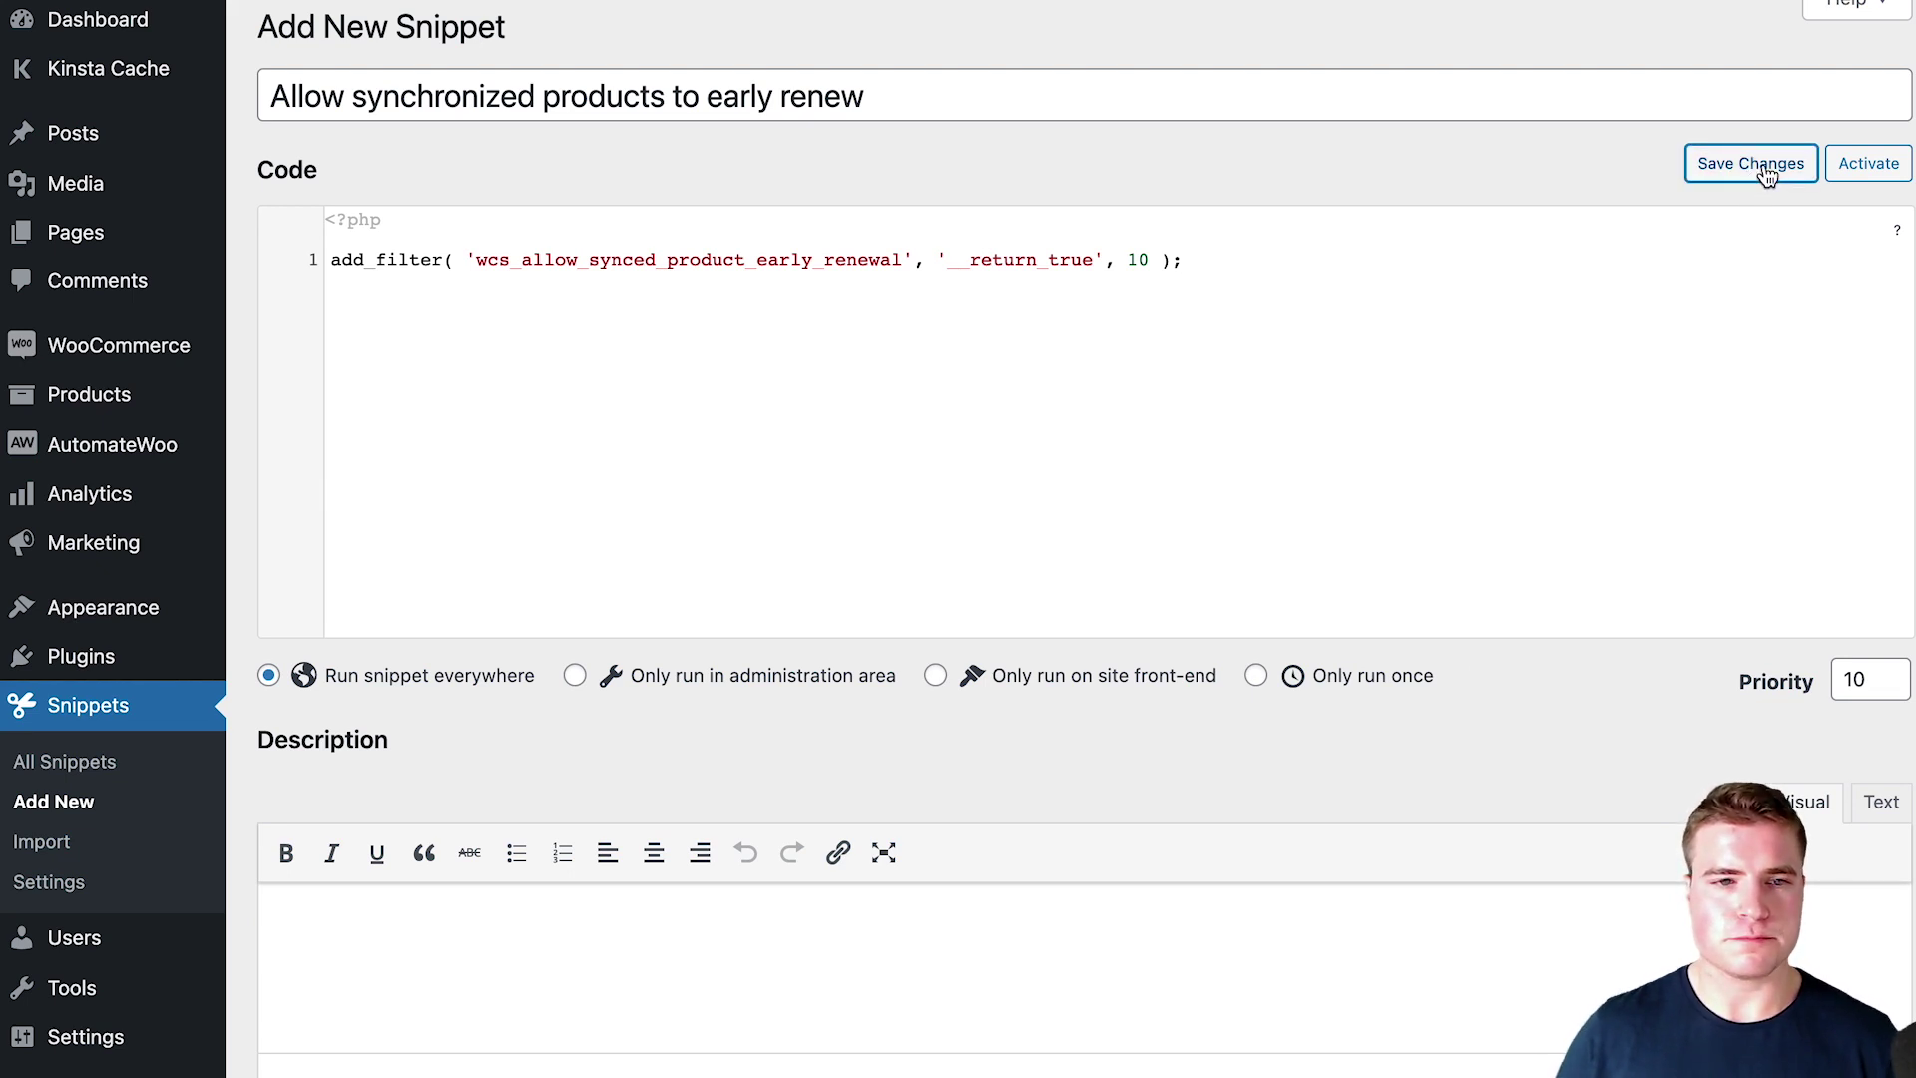
{"action": "left_click", "coordinate": [1868, 240]}
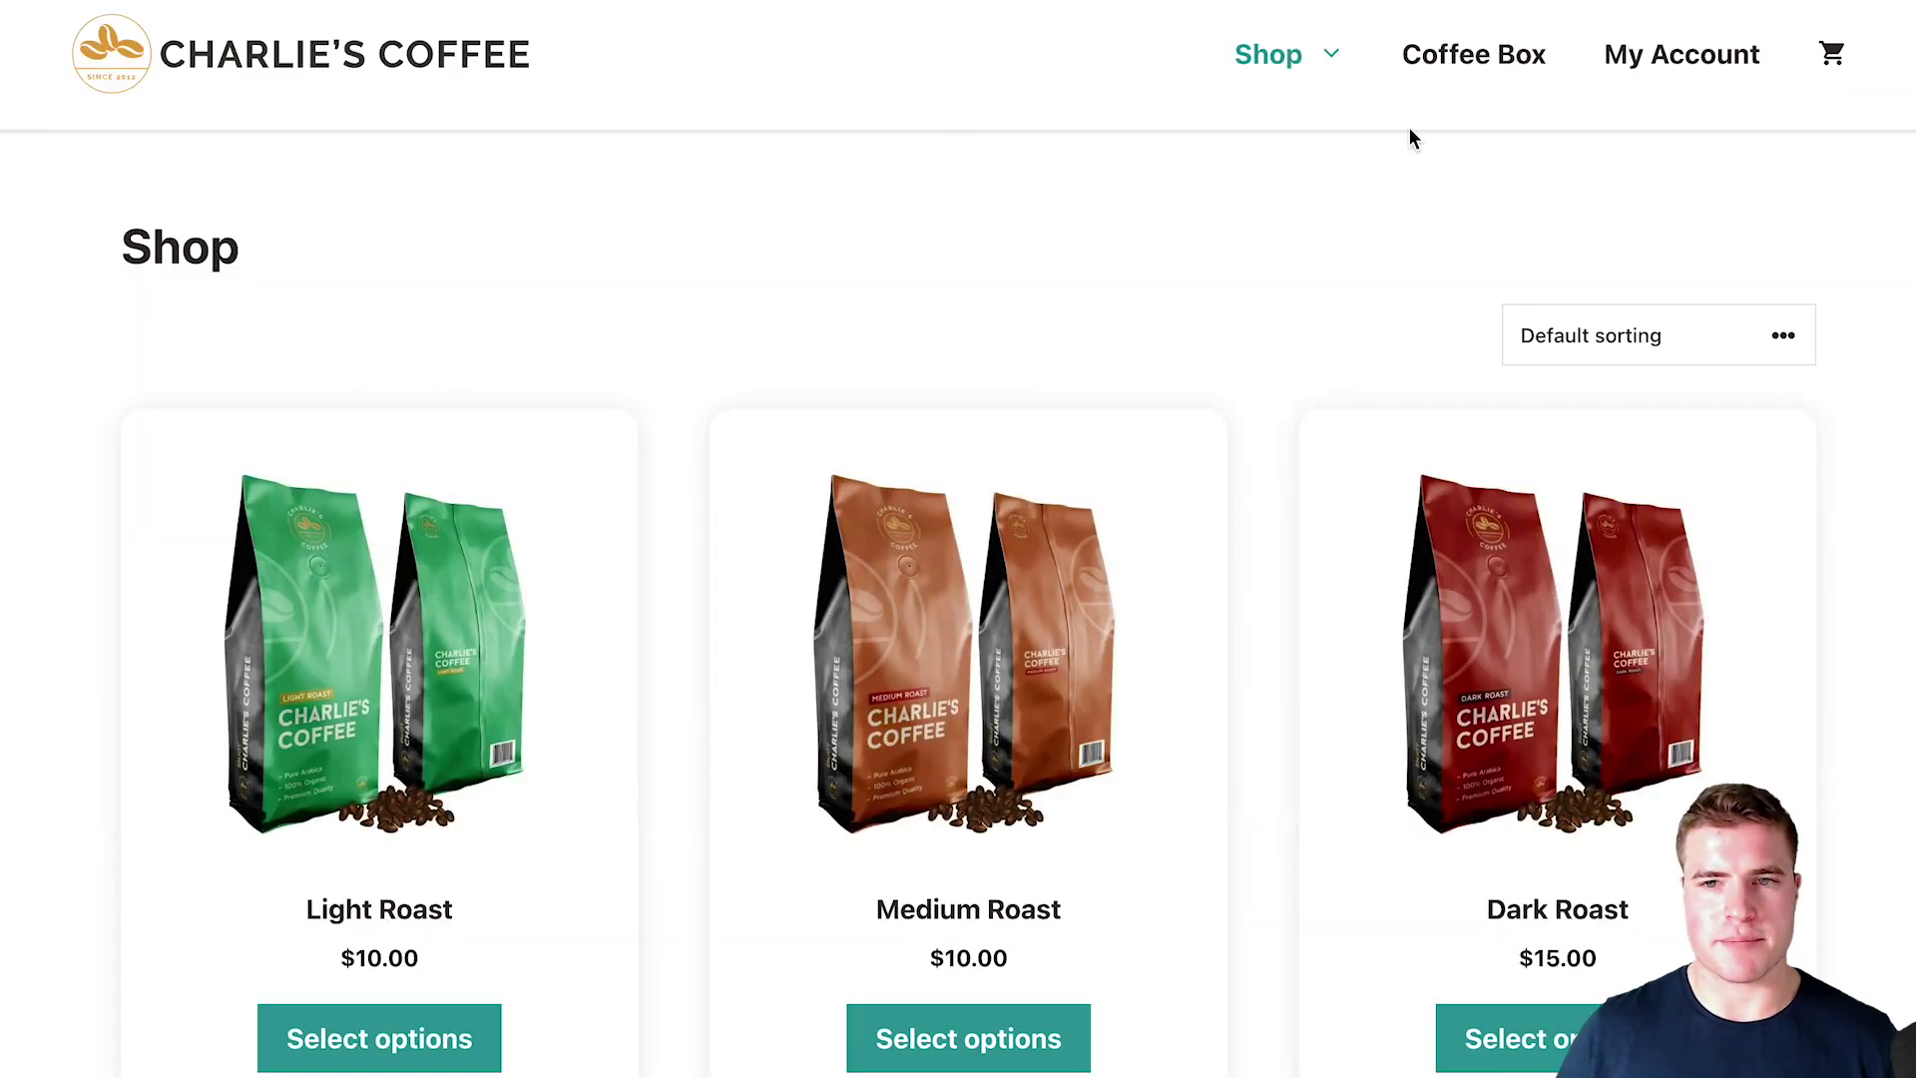
Open the 1st-of-month subscription's details from My Account > Subscriptions.
{"action": "left_click", "coordinate": [1656, 70]}
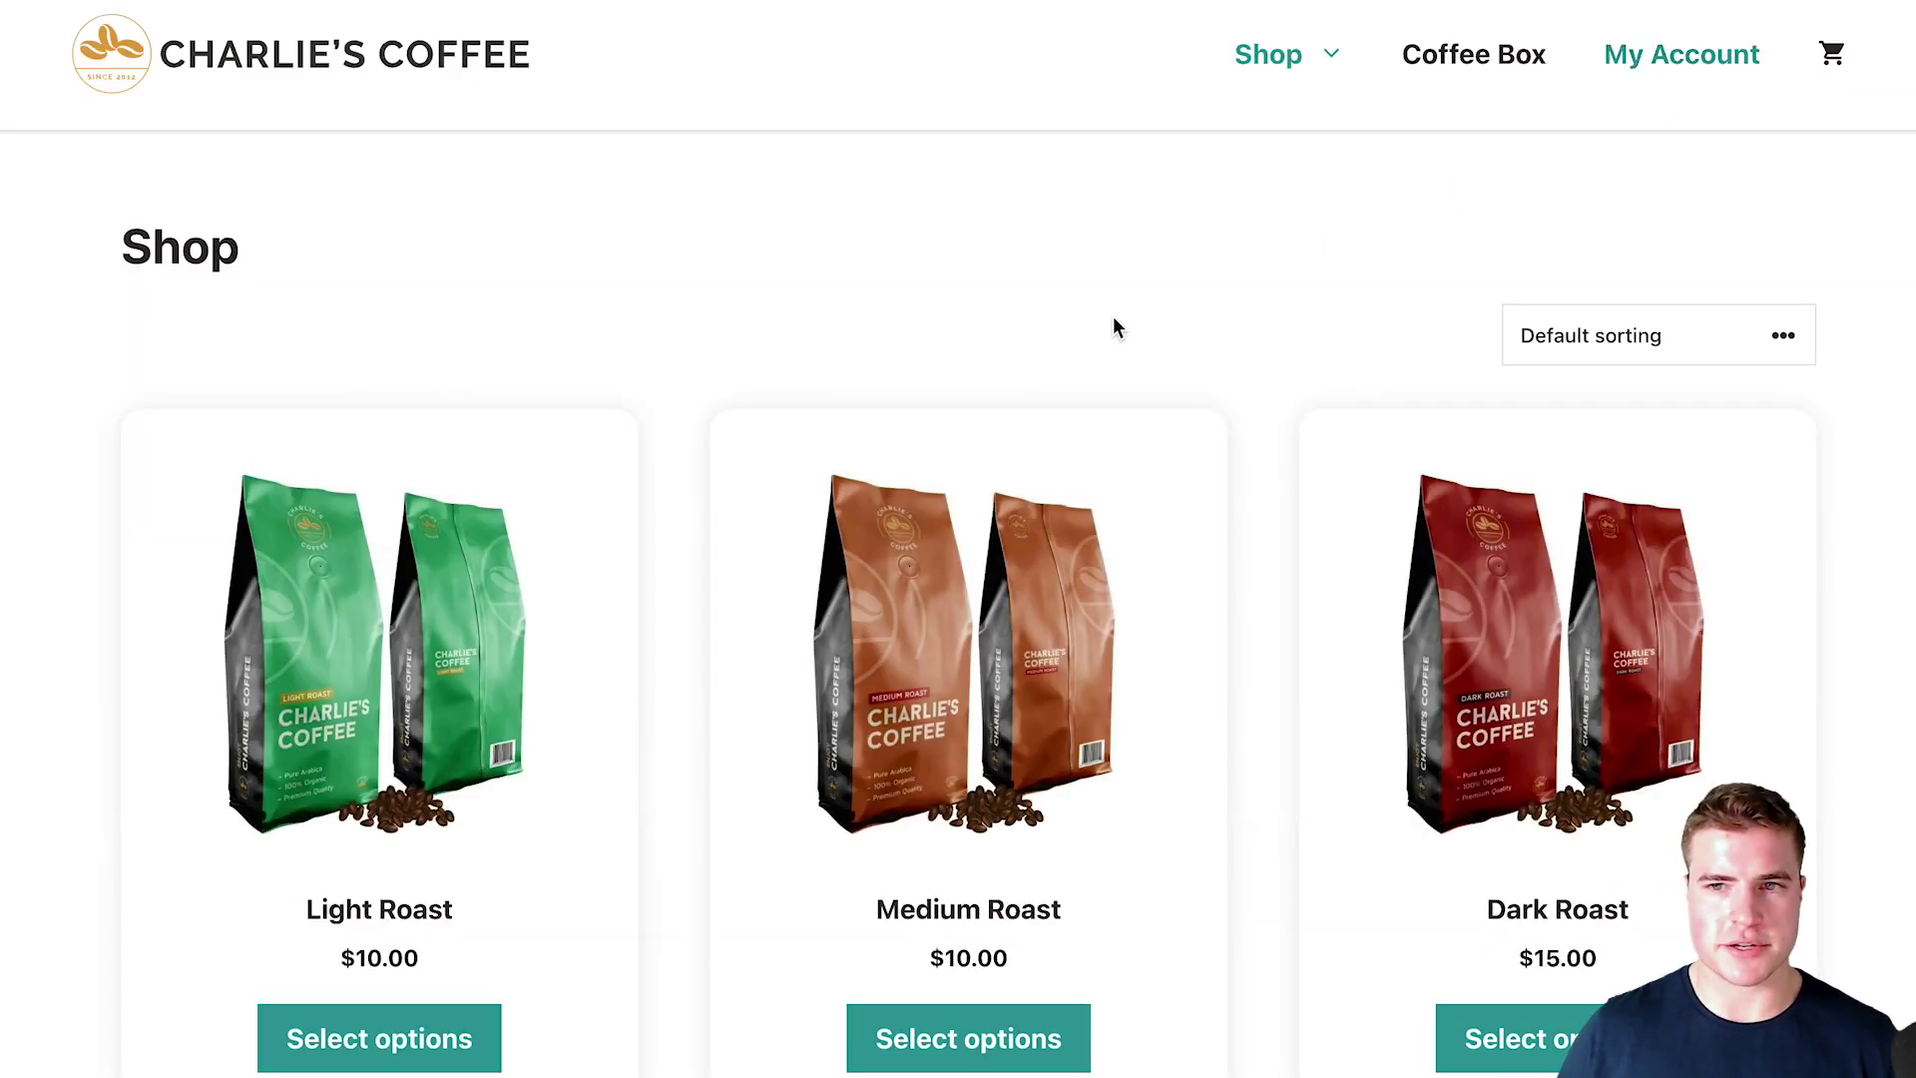
{"action": "left_click", "coordinate": [529, 574]}
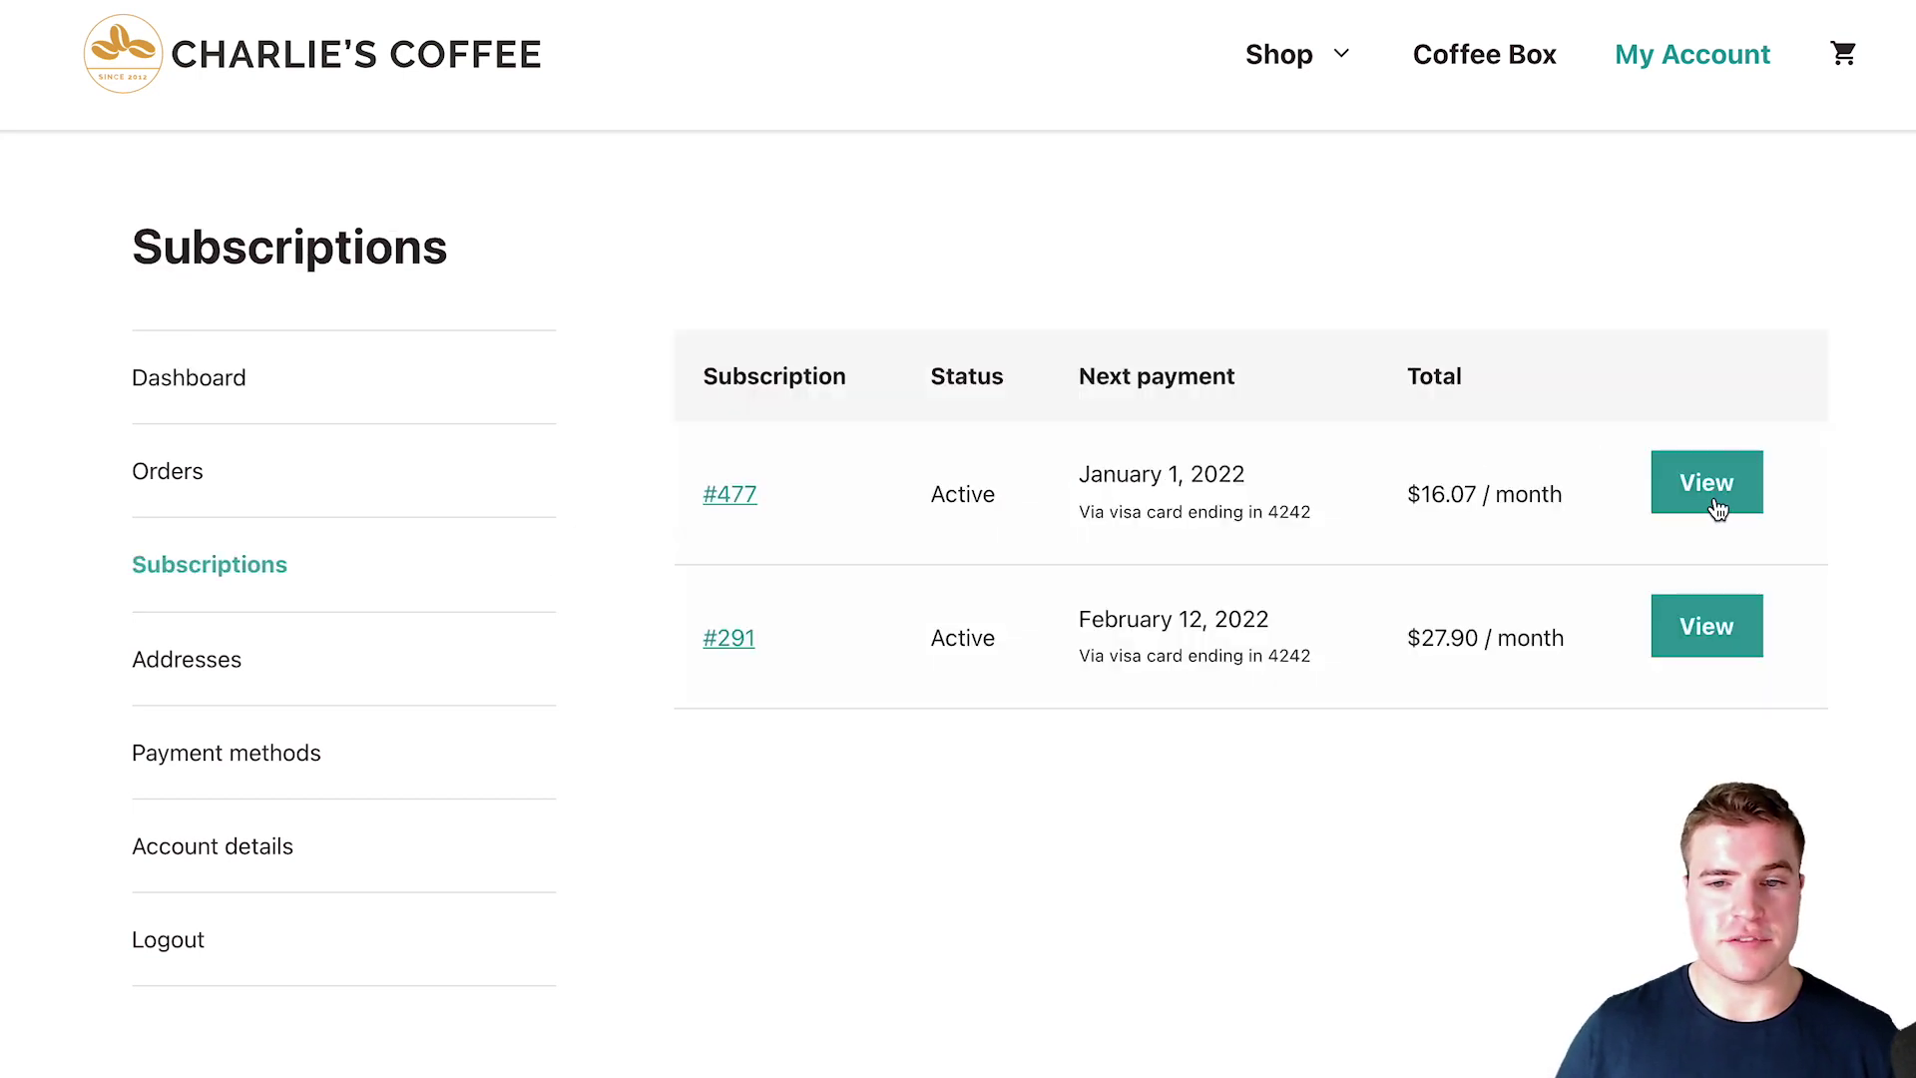
{"action": "left_click", "coordinate": [1686, 483]}
{"action": "scroll", "coordinate": [1139, 536], "scroll_direction": "down", "scroll_amount": 1}
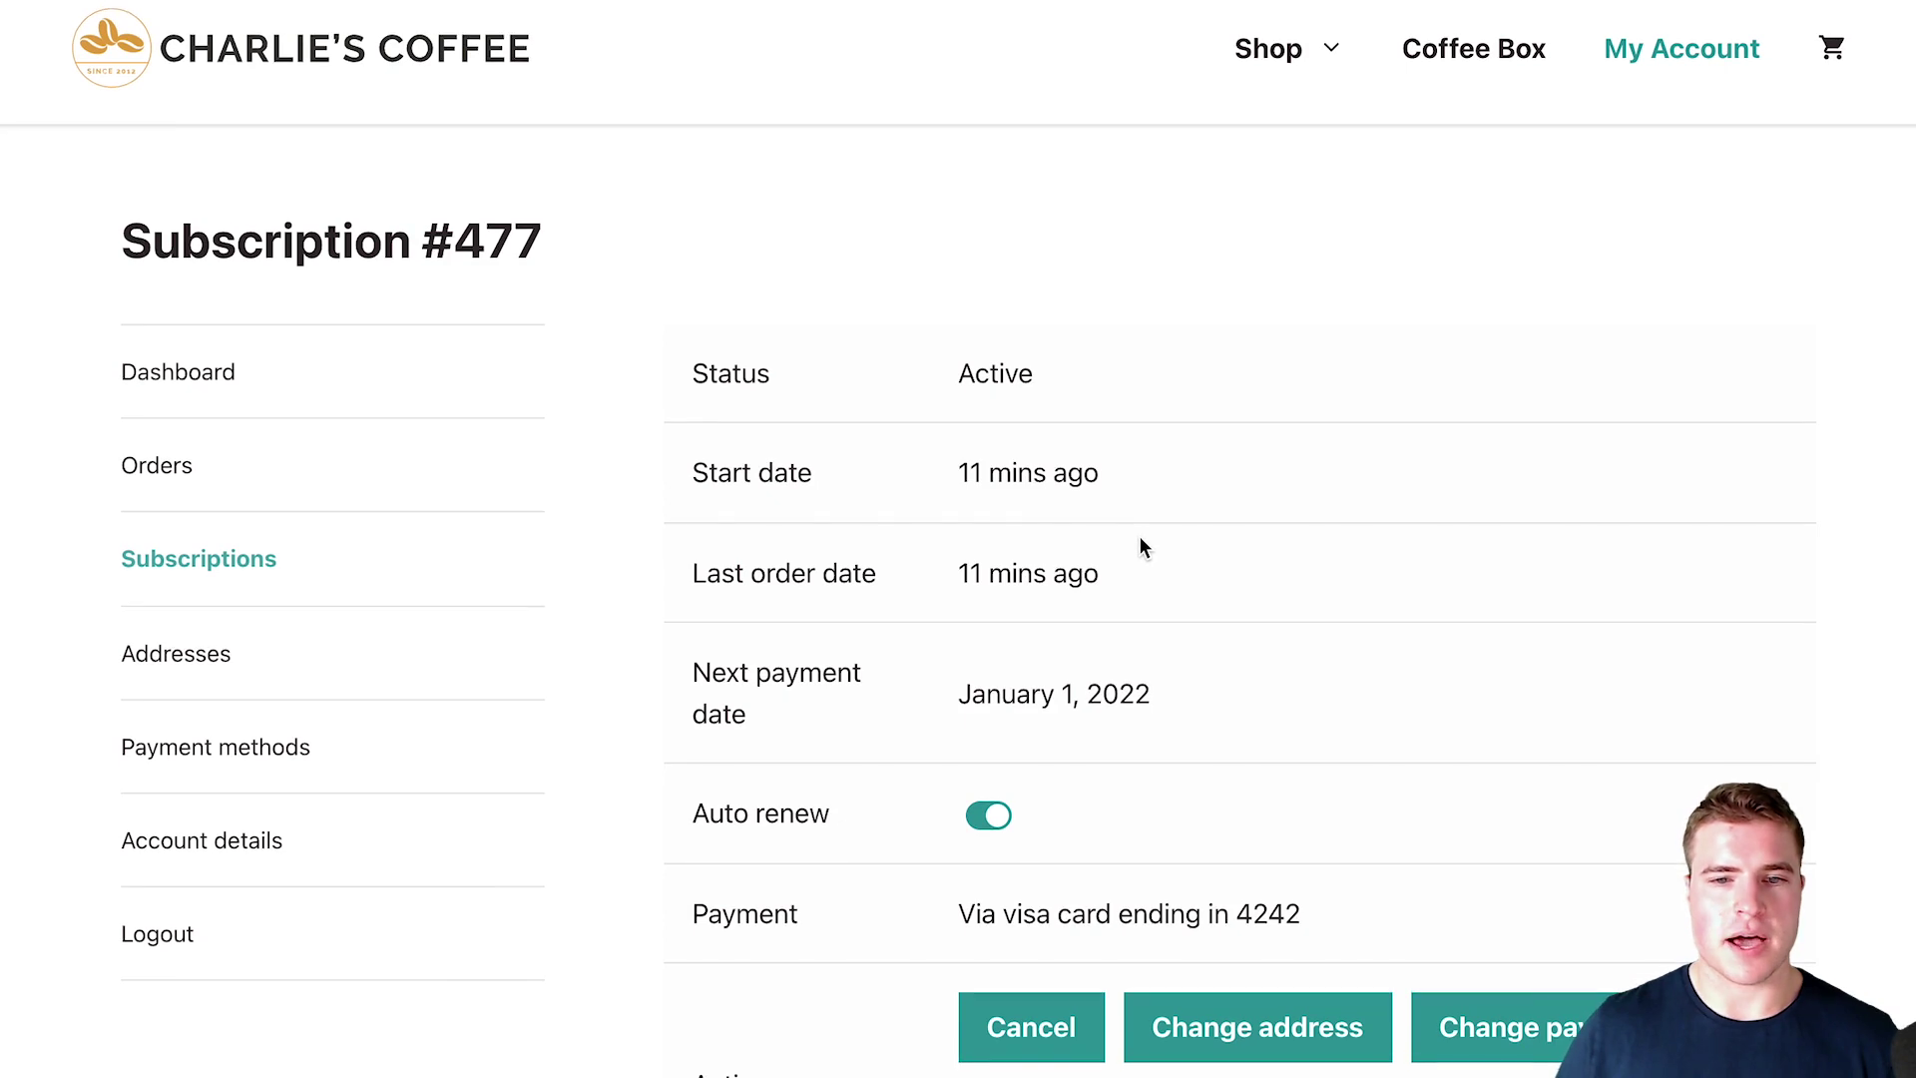
{"action": "scroll", "coordinate": [1140, 547], "scroll_direction": "down", "scroll_amount": 3}
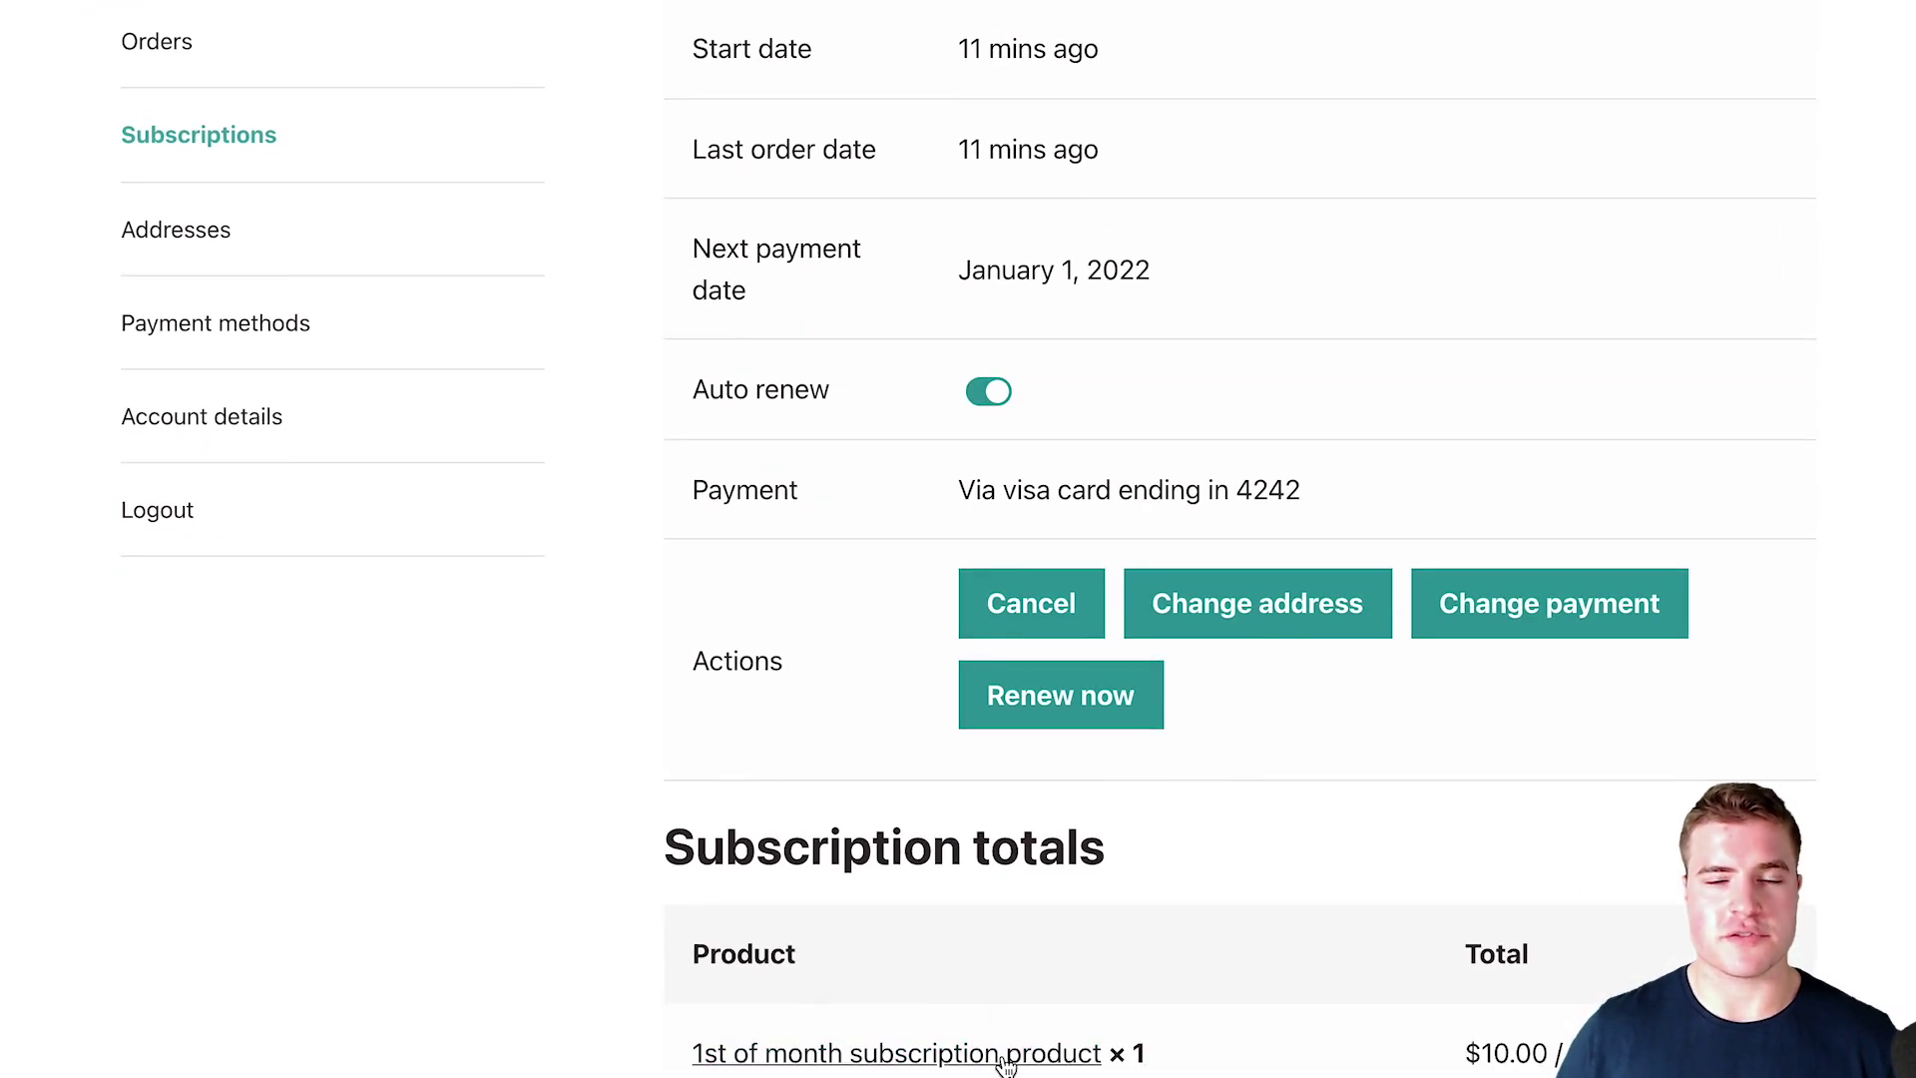
{"action": "scroll", "coordinate": [1057, 766], "scroll_direction": "up", "scroll_amount": 1}
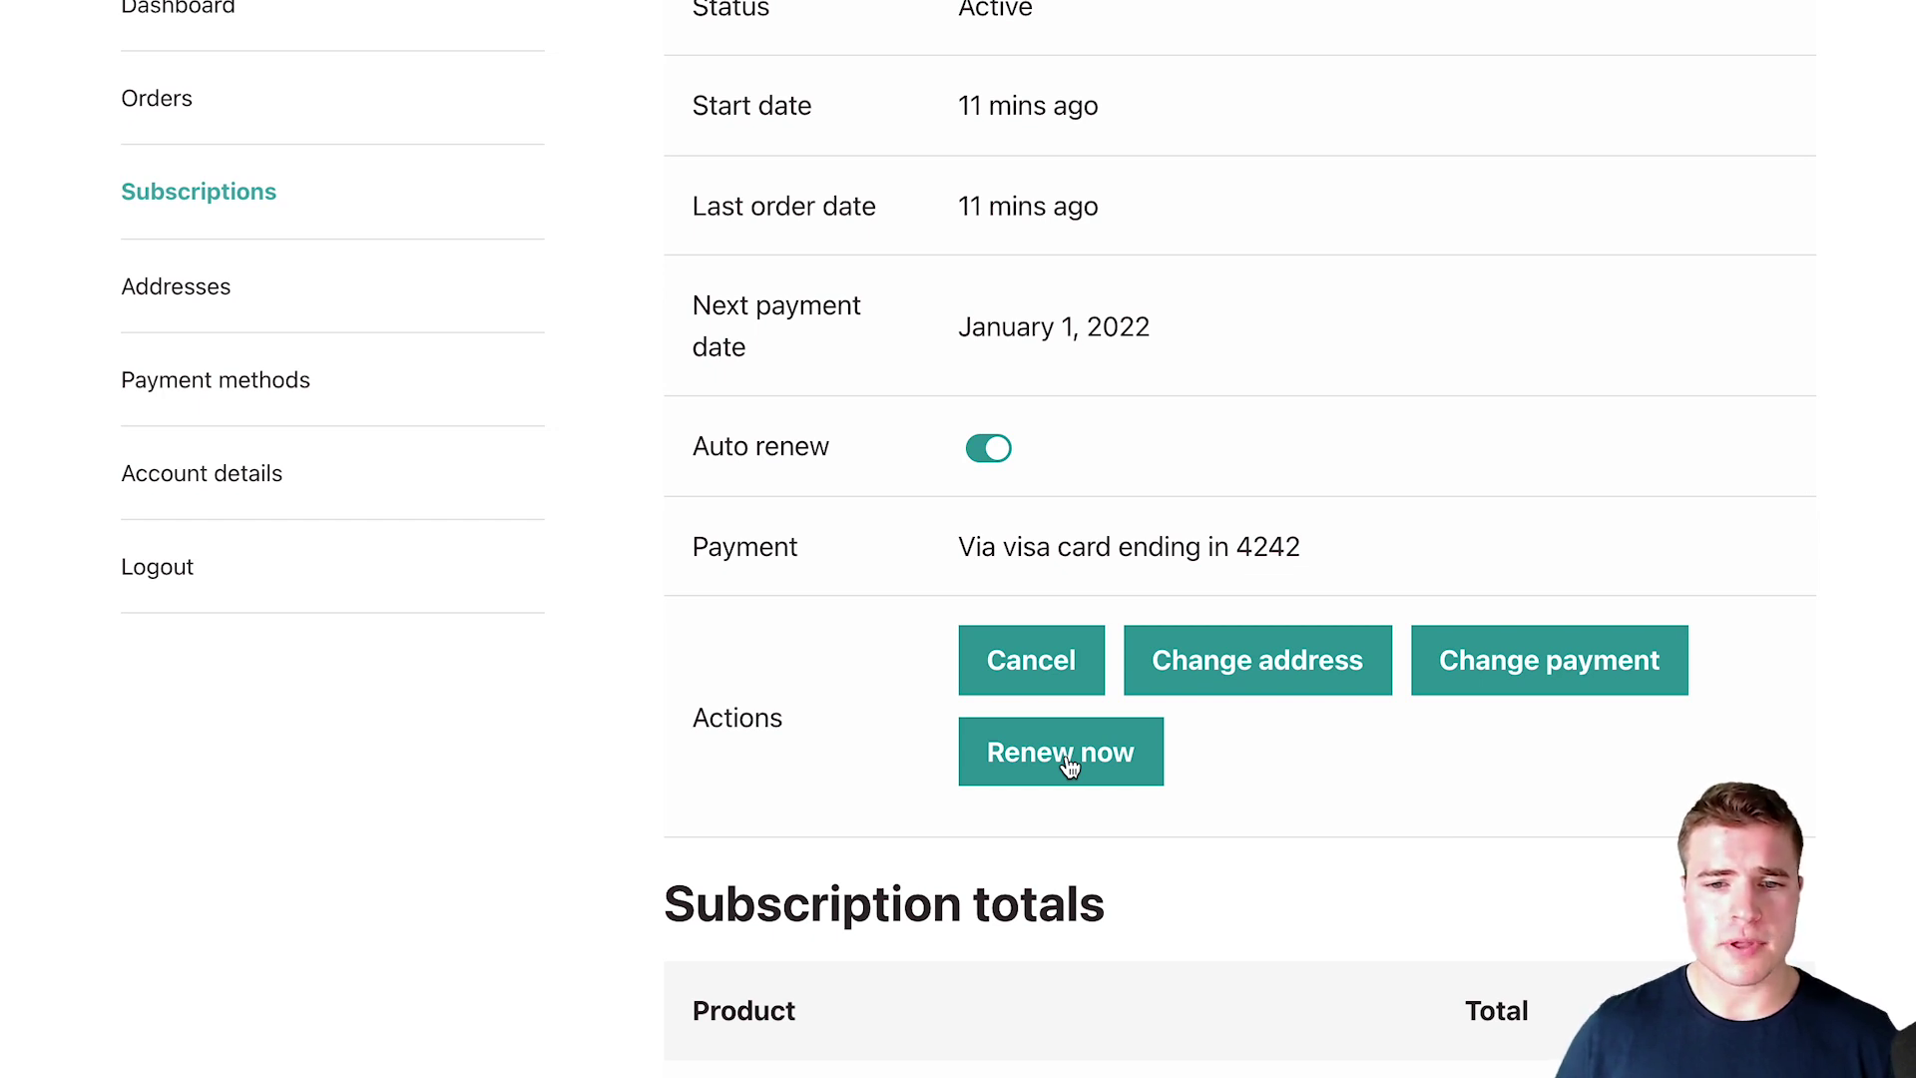
Preview its Renew early summary with Renew now, then close the modal.
{"action": "left_click", "coordinate": [1066, 756]}
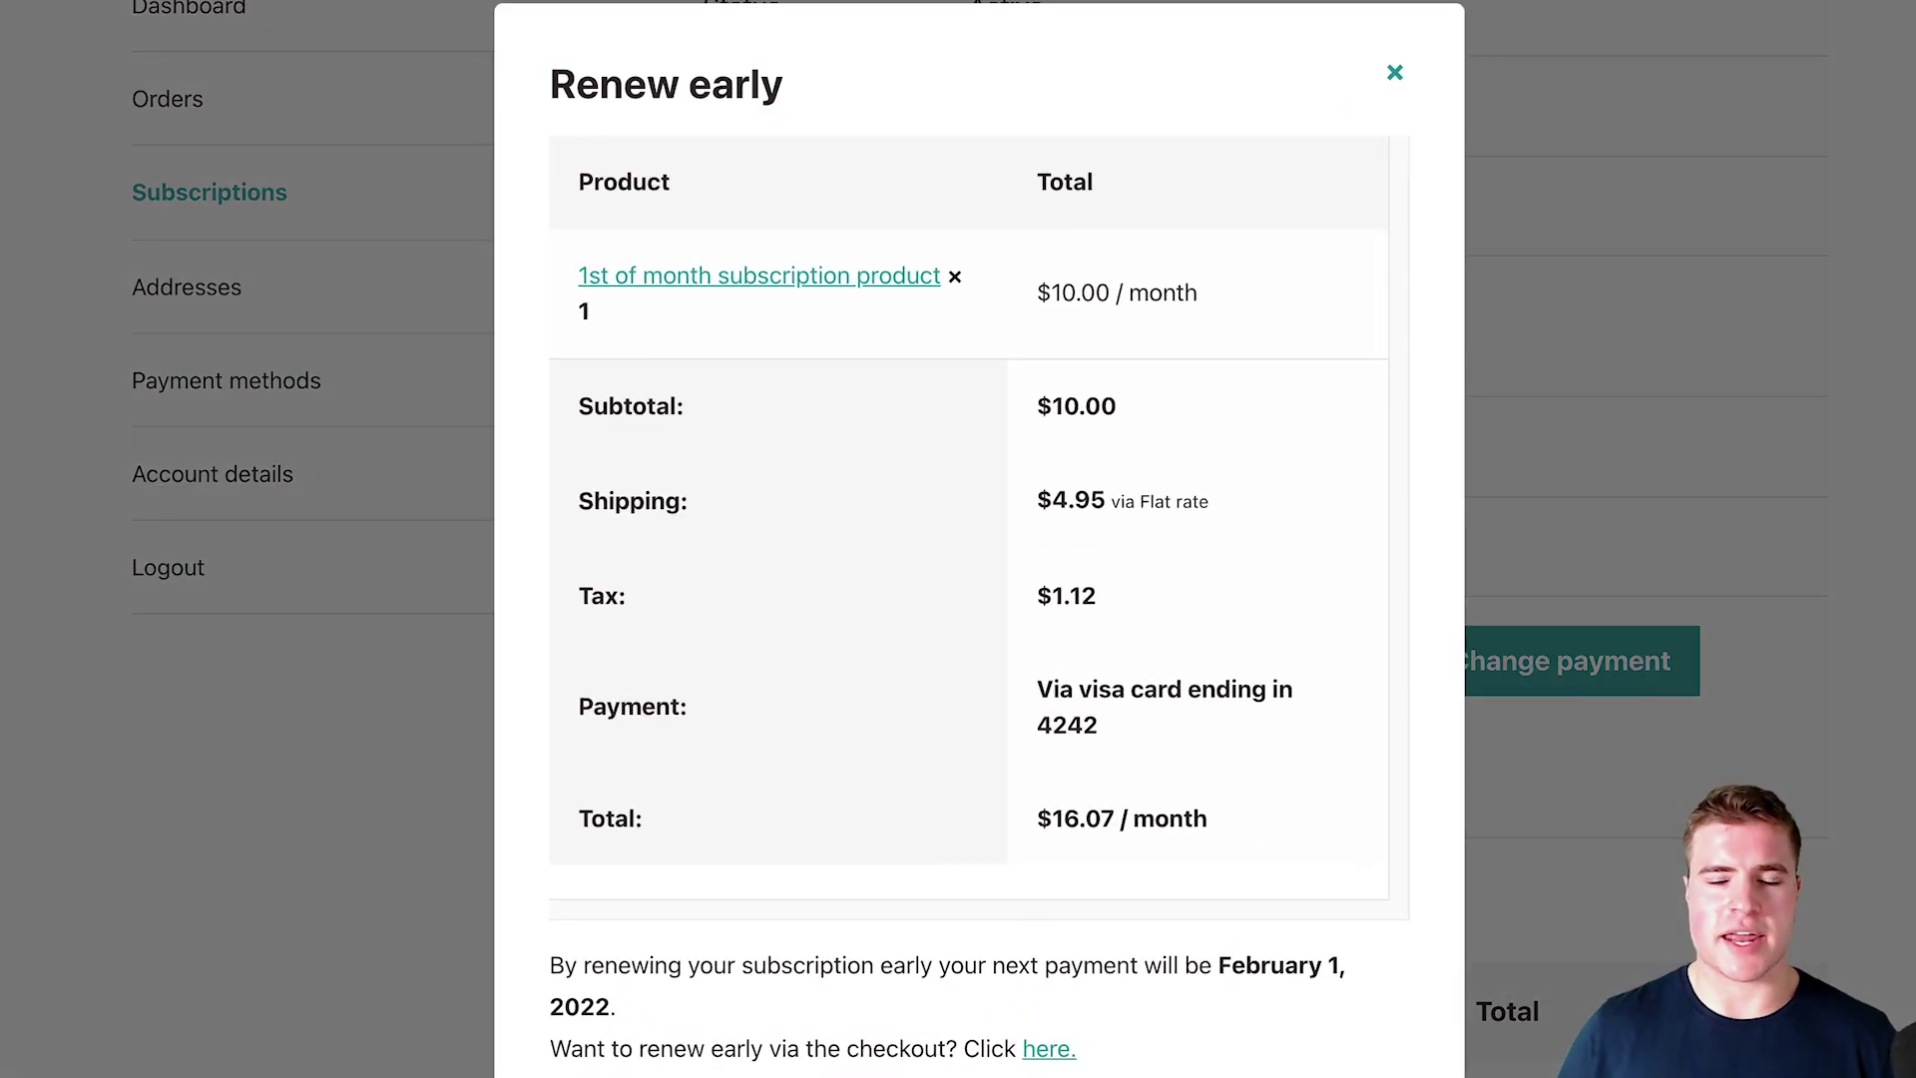
{"action": "left_click", "coordinate": [1478, 880]}
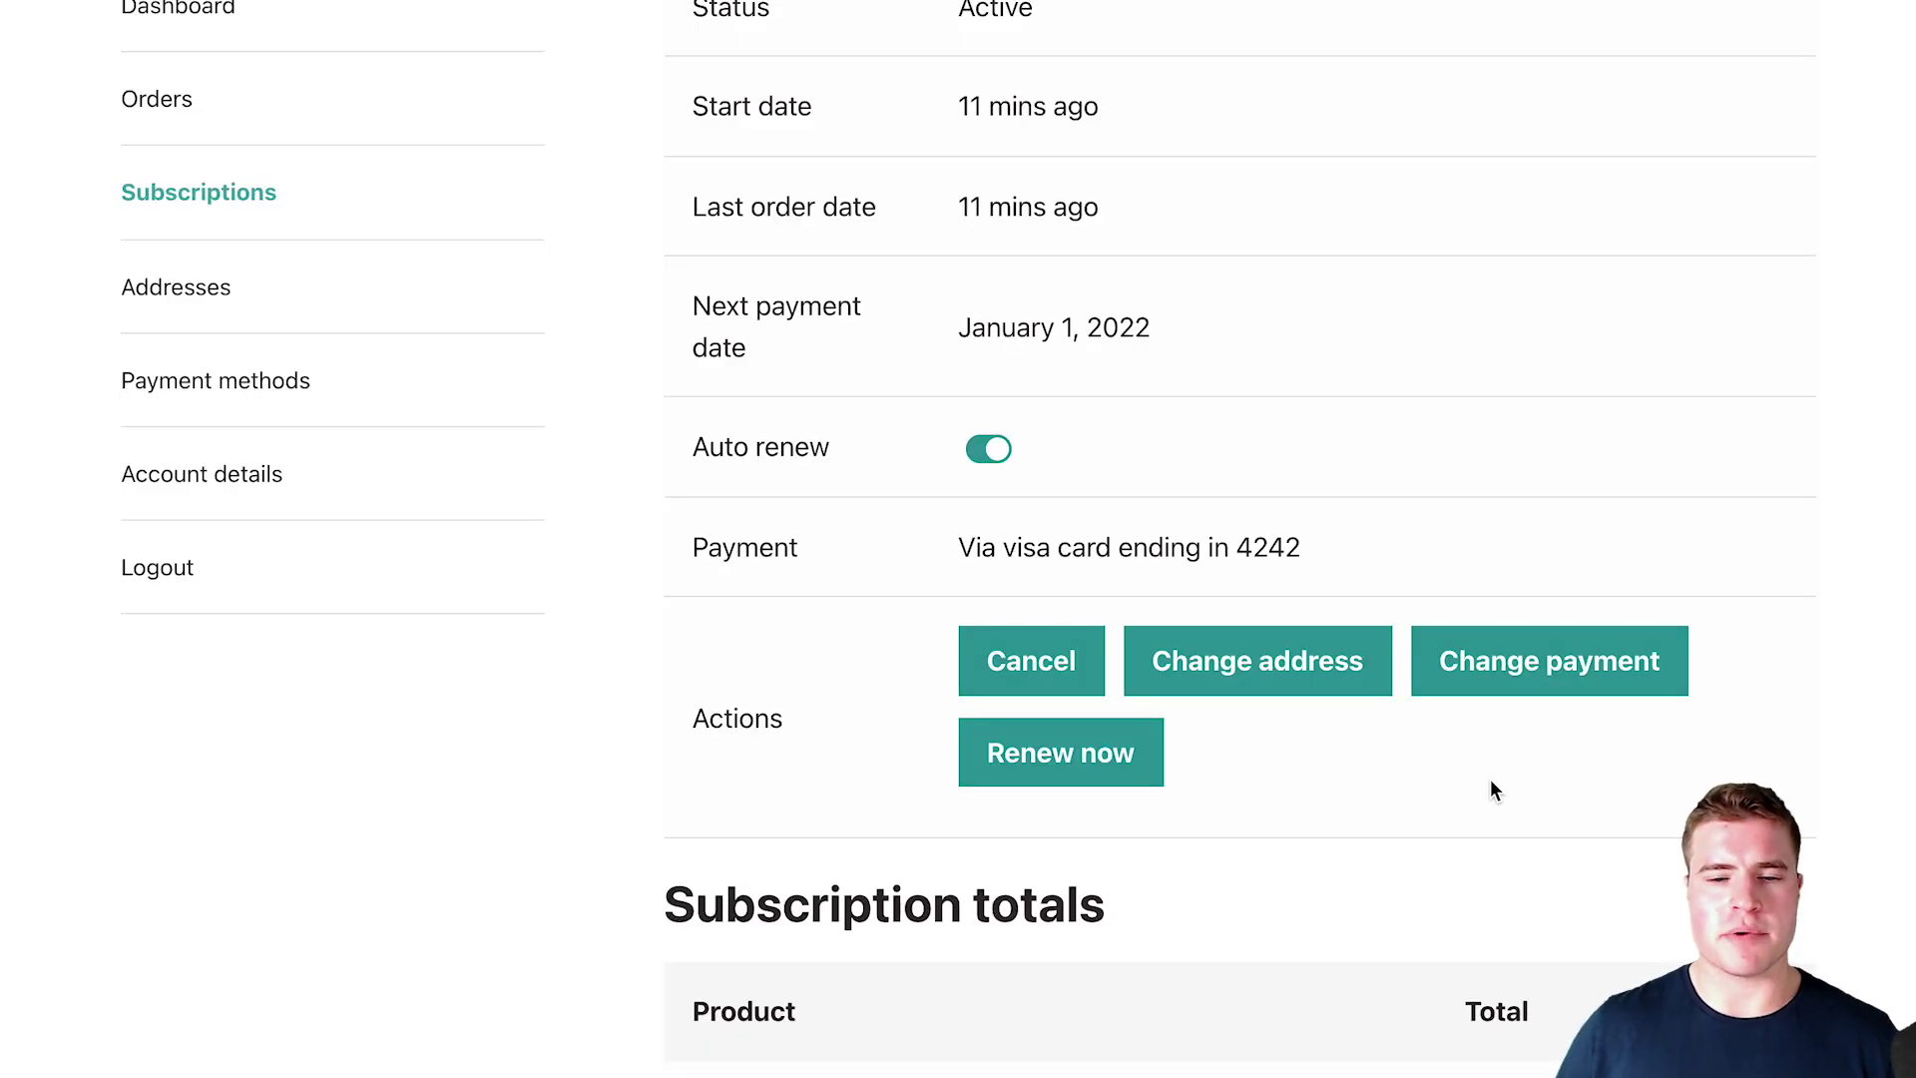
{"action": "scroll", "coordinate": [1494, 791], "scroll_direction": "up", "scroll_amount": 1}
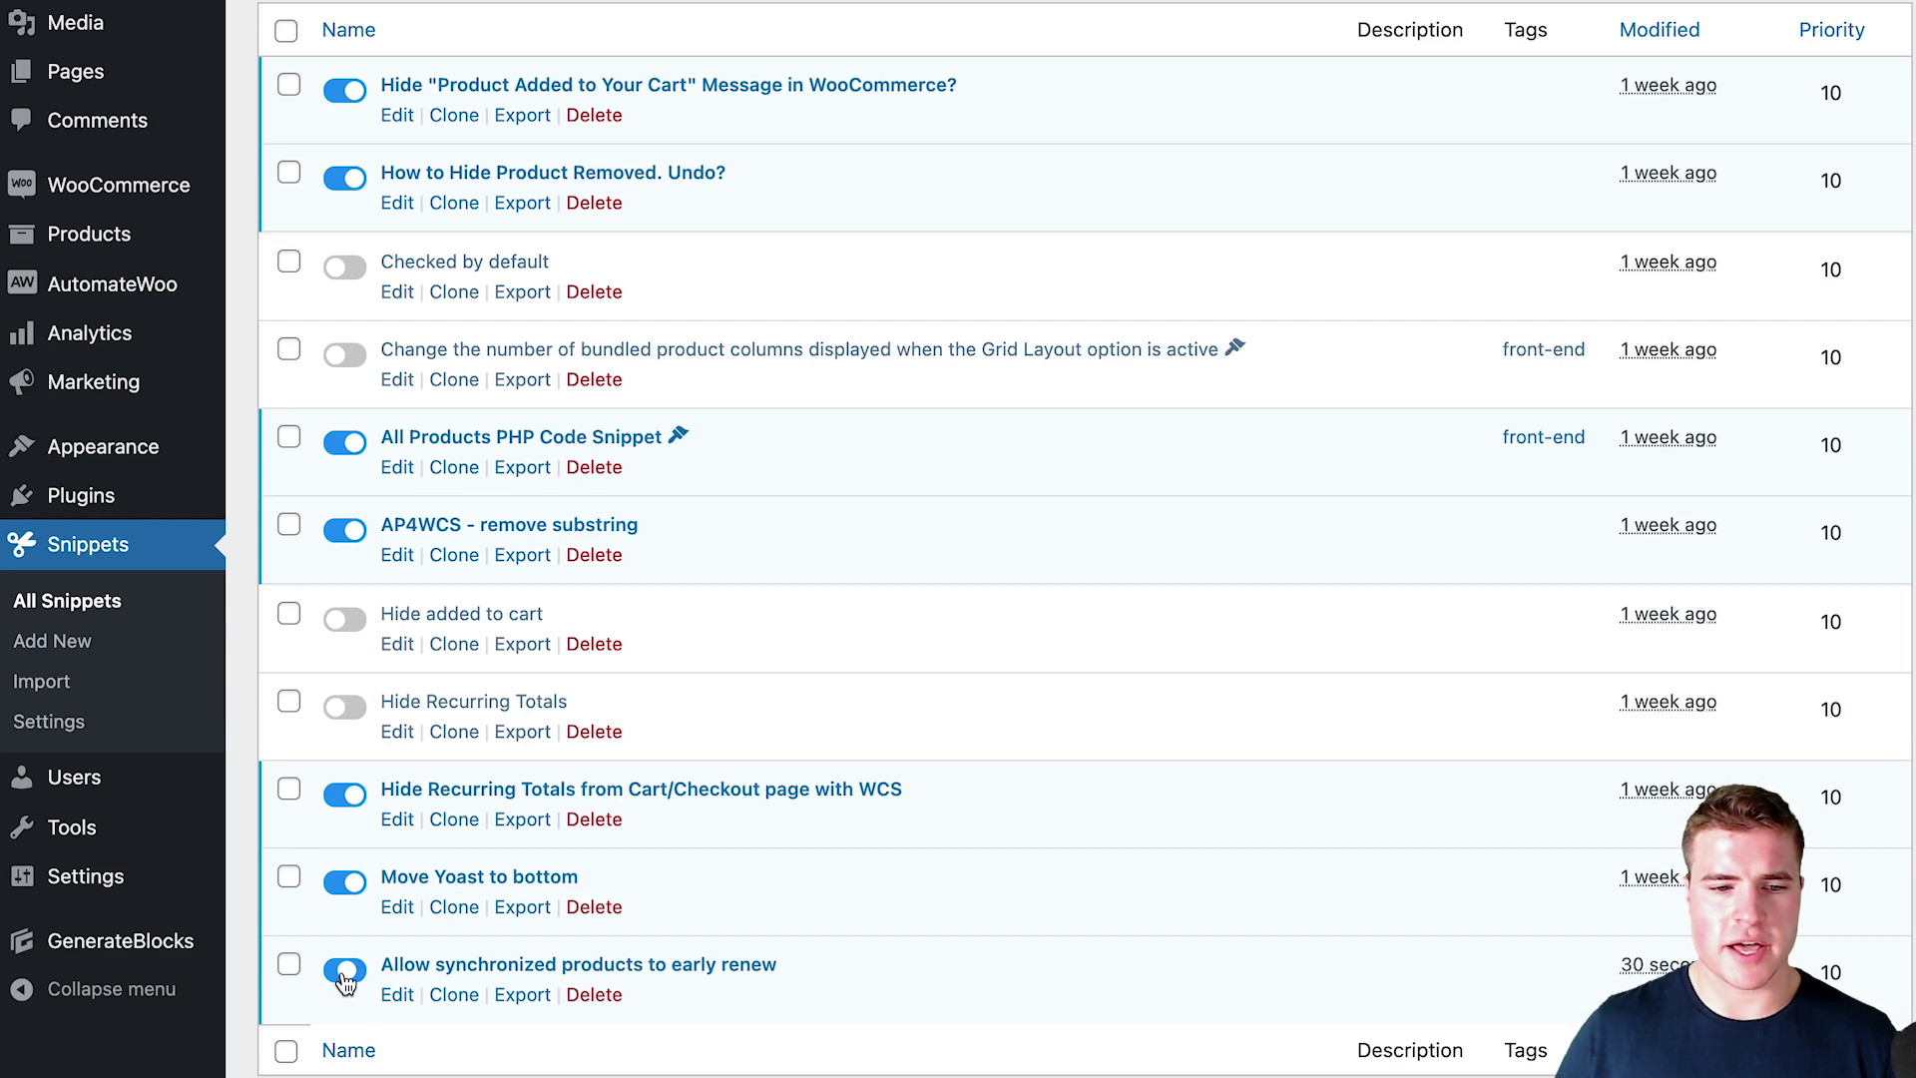
Open the 'Allow synchronized products to early renew' snippet and deactivate it.
{"action": "left_click", "coordinate": [398, 995]}
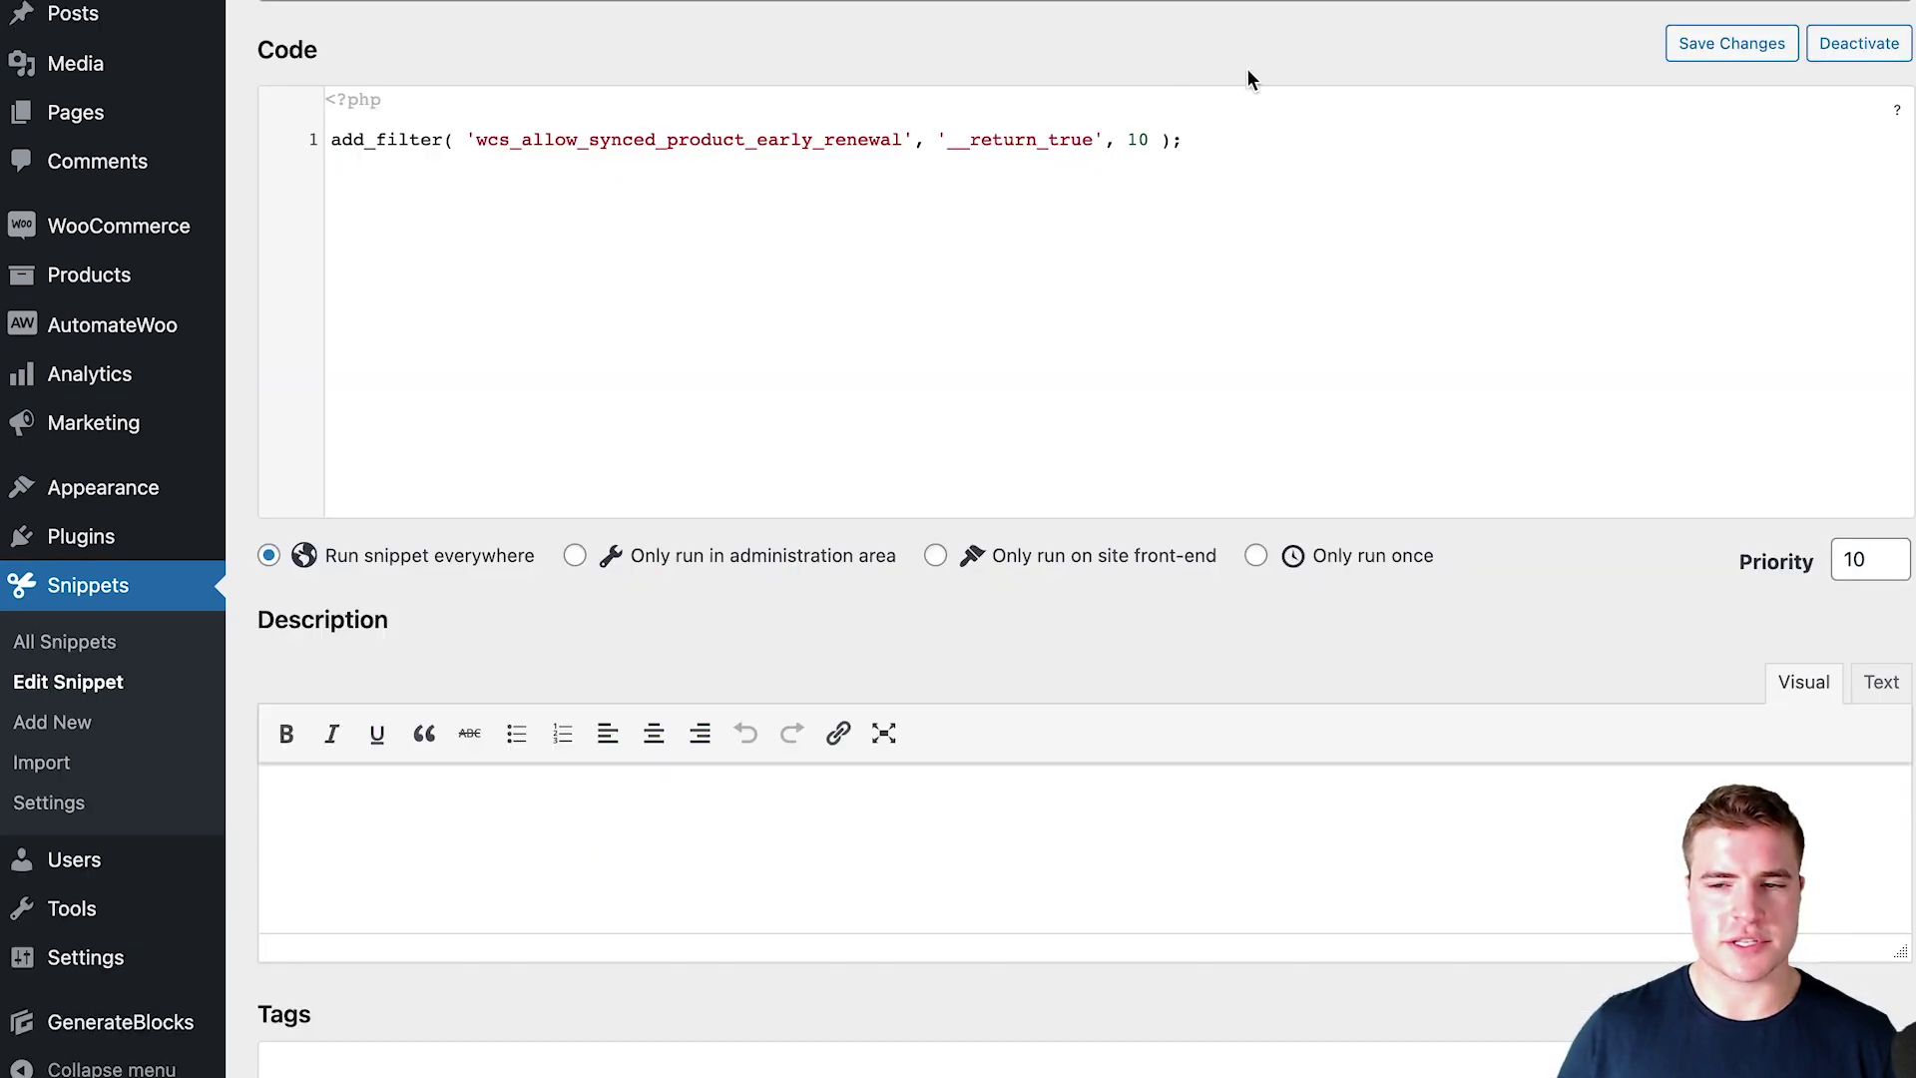
{"action": "left_click", "coordinate": [1852, 45]}
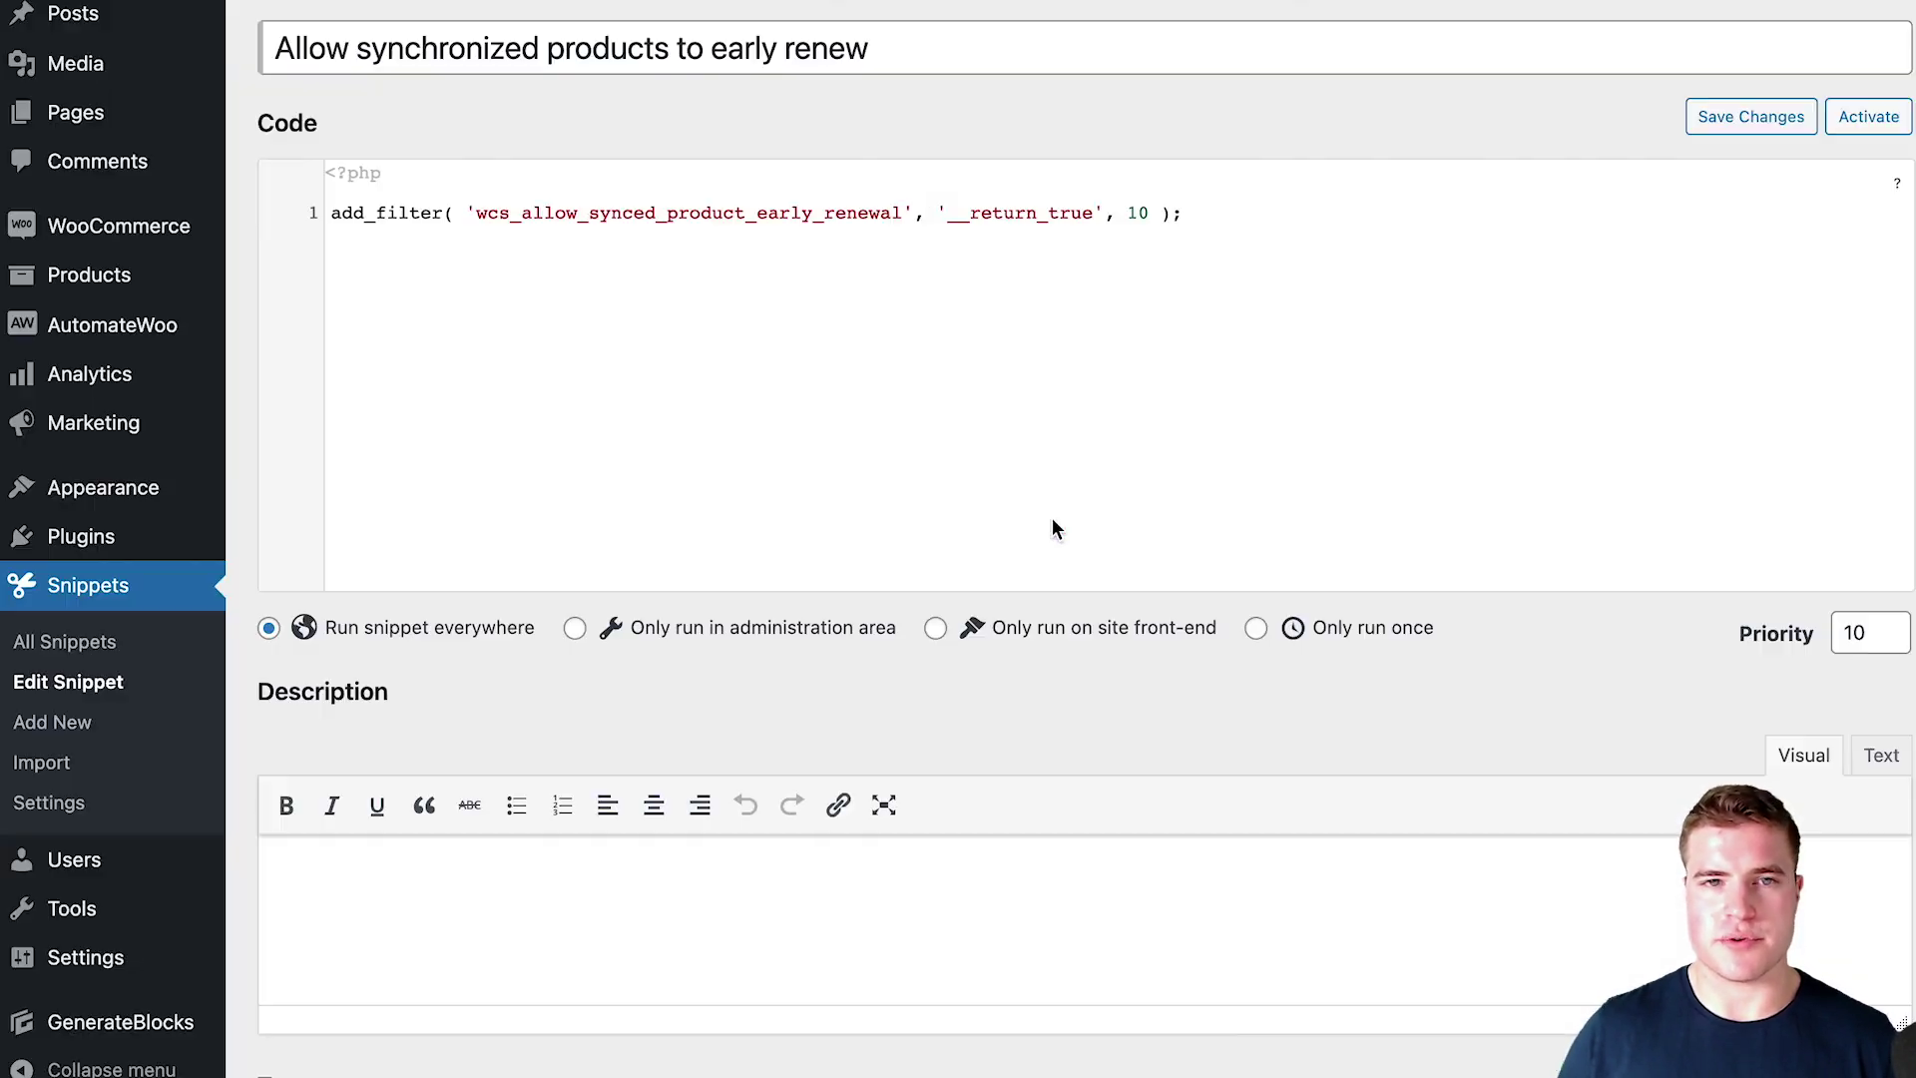
Reactivate the snippet, then renew #477 early, moving the next payment to February 1, 2022.
{"action": "left_click", "coordinate": [1868, 116]}
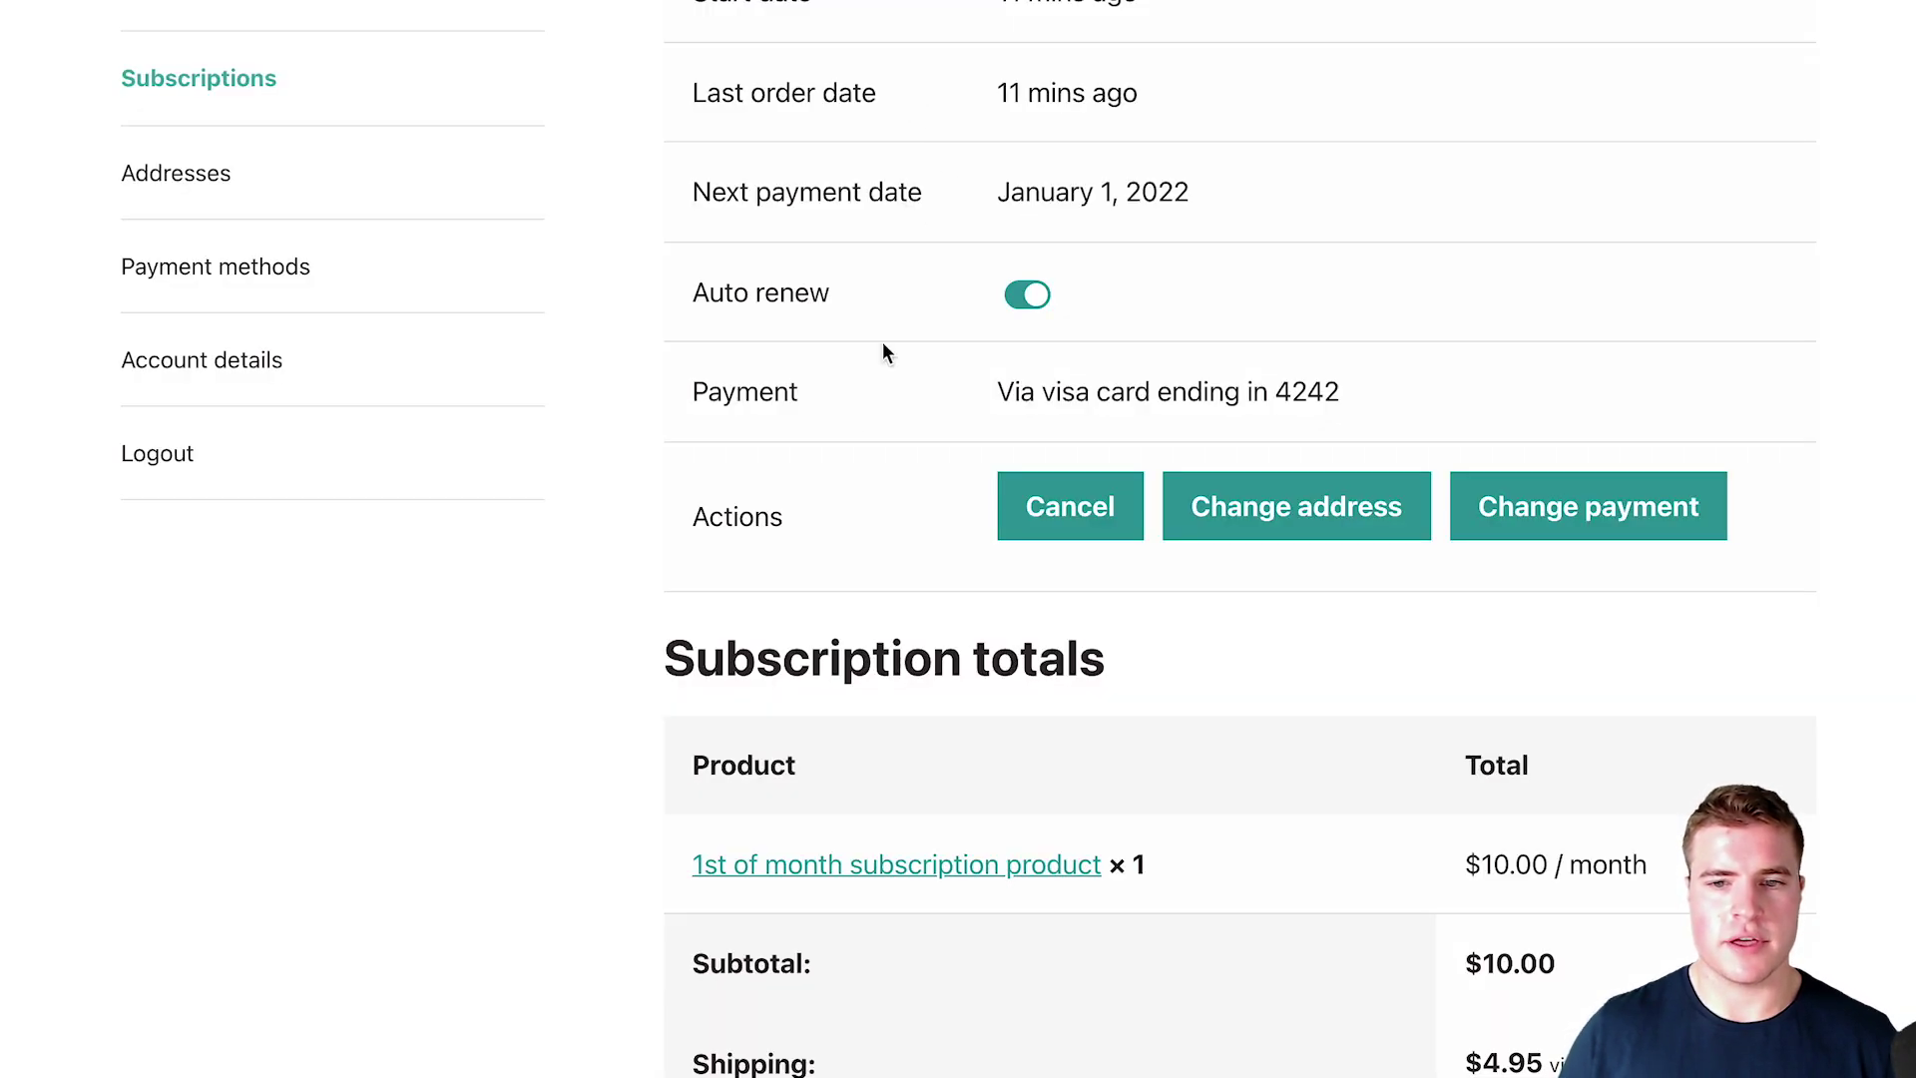
{"action": "key", "text": "ctrl+r"}
{"action": "left_click", "coordinate": [1033, 664]}
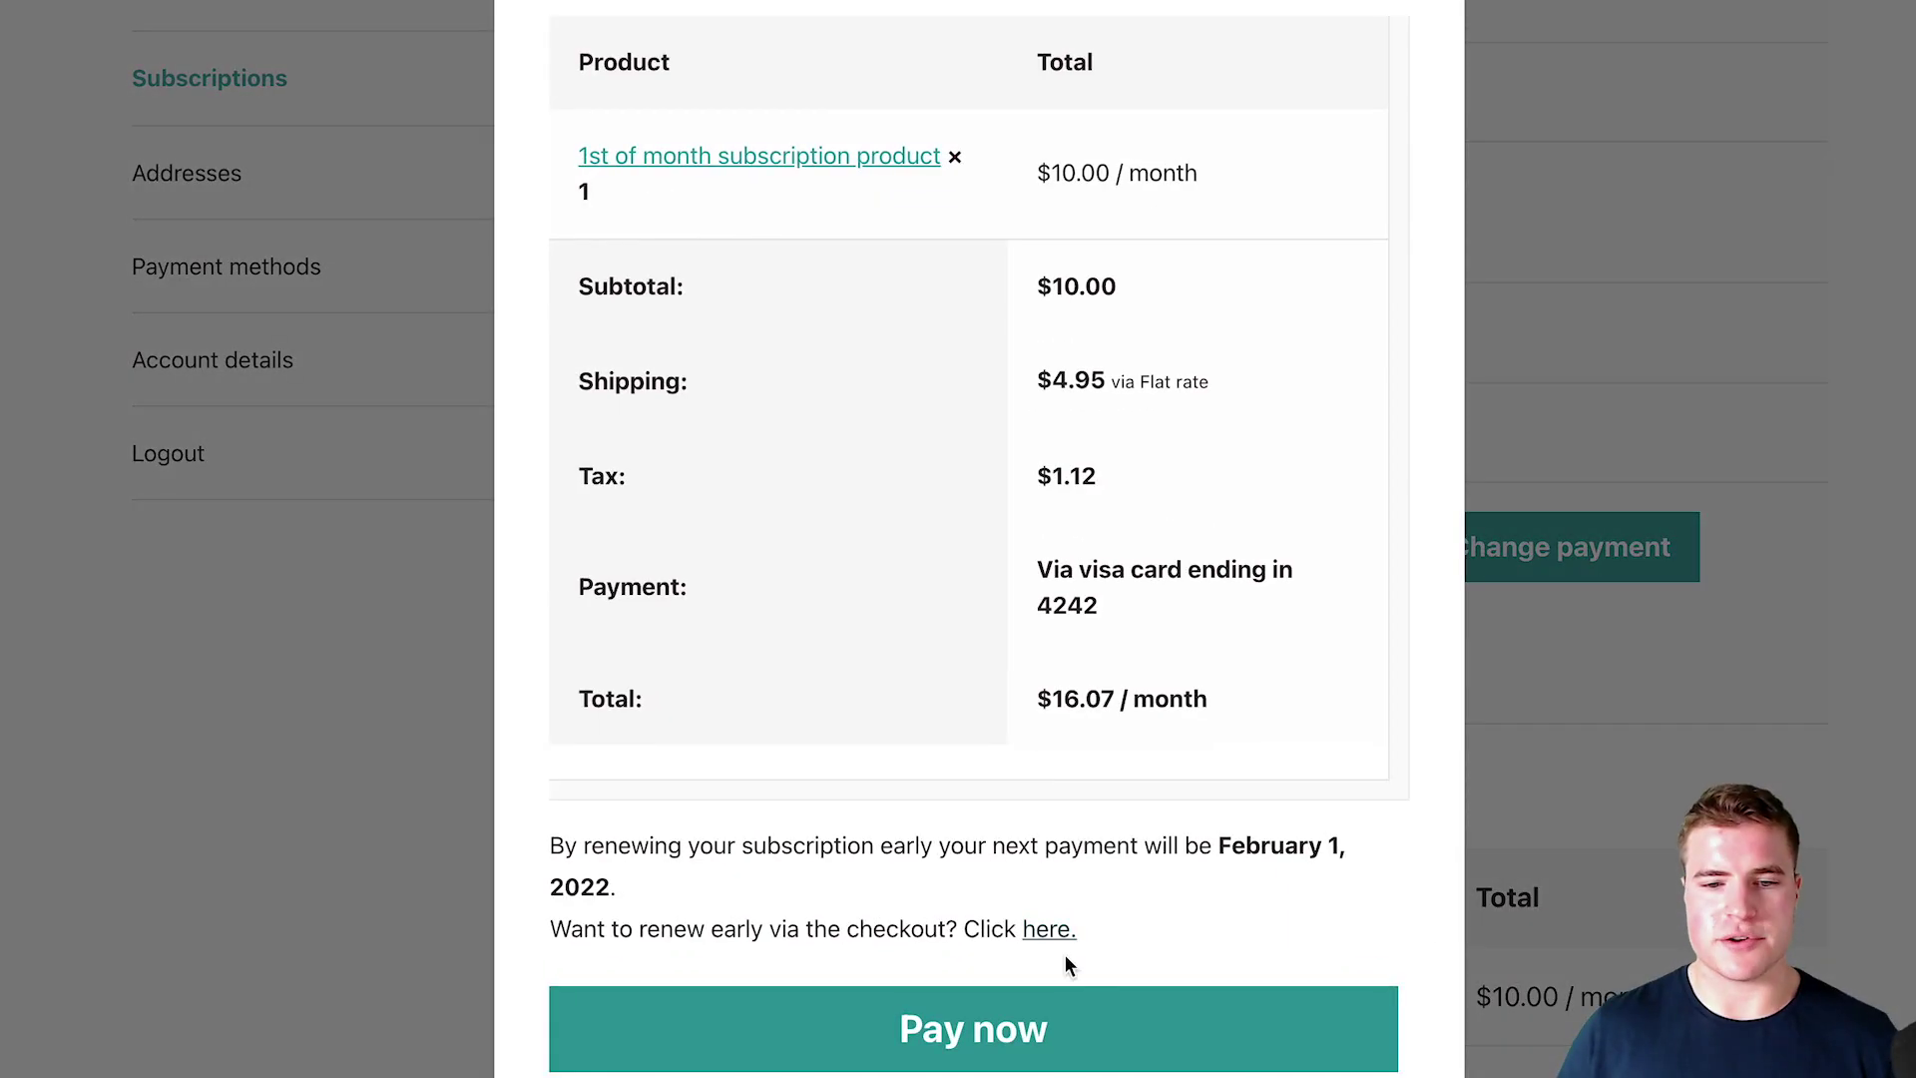
{"action": "left_click", "coordinate": [1083, 1018]}
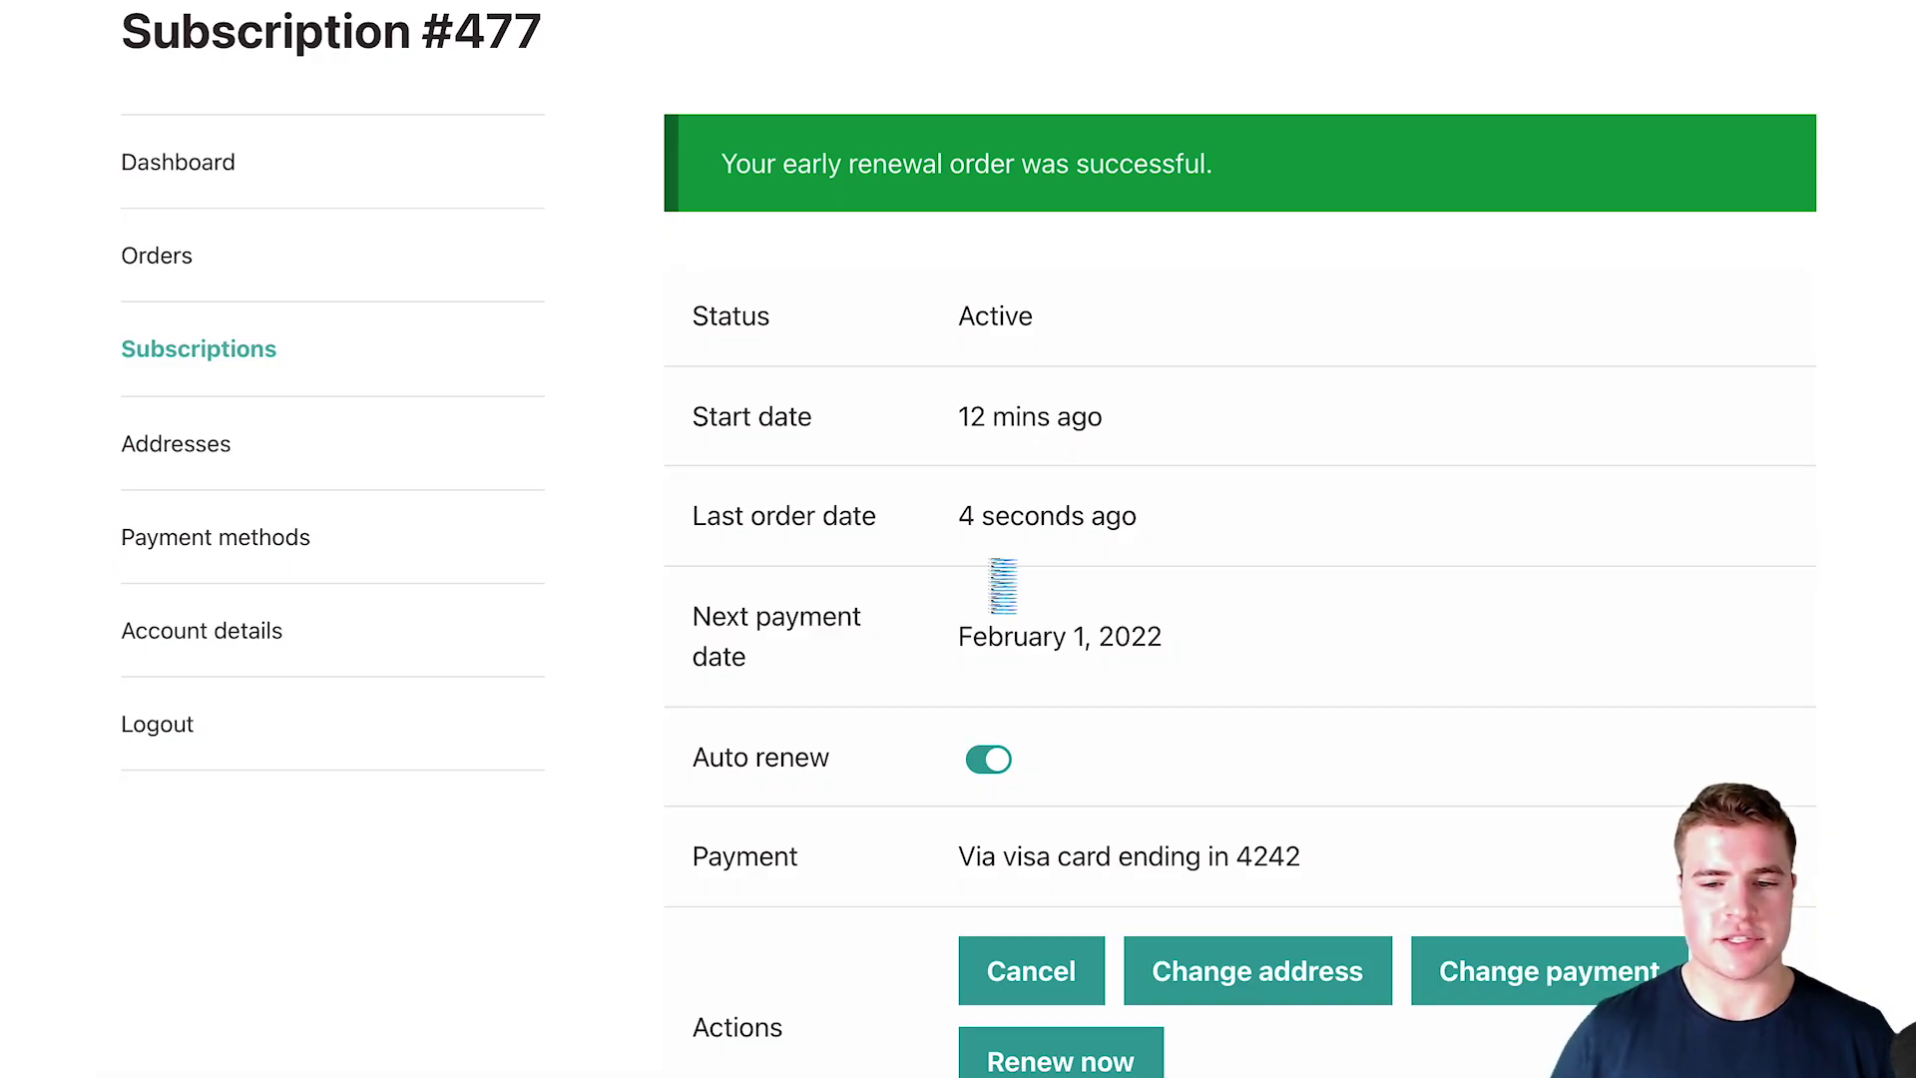
{"action": "left_click_drag", "start_coordinate": [1161, 638], "coordinate": [936, 643]}
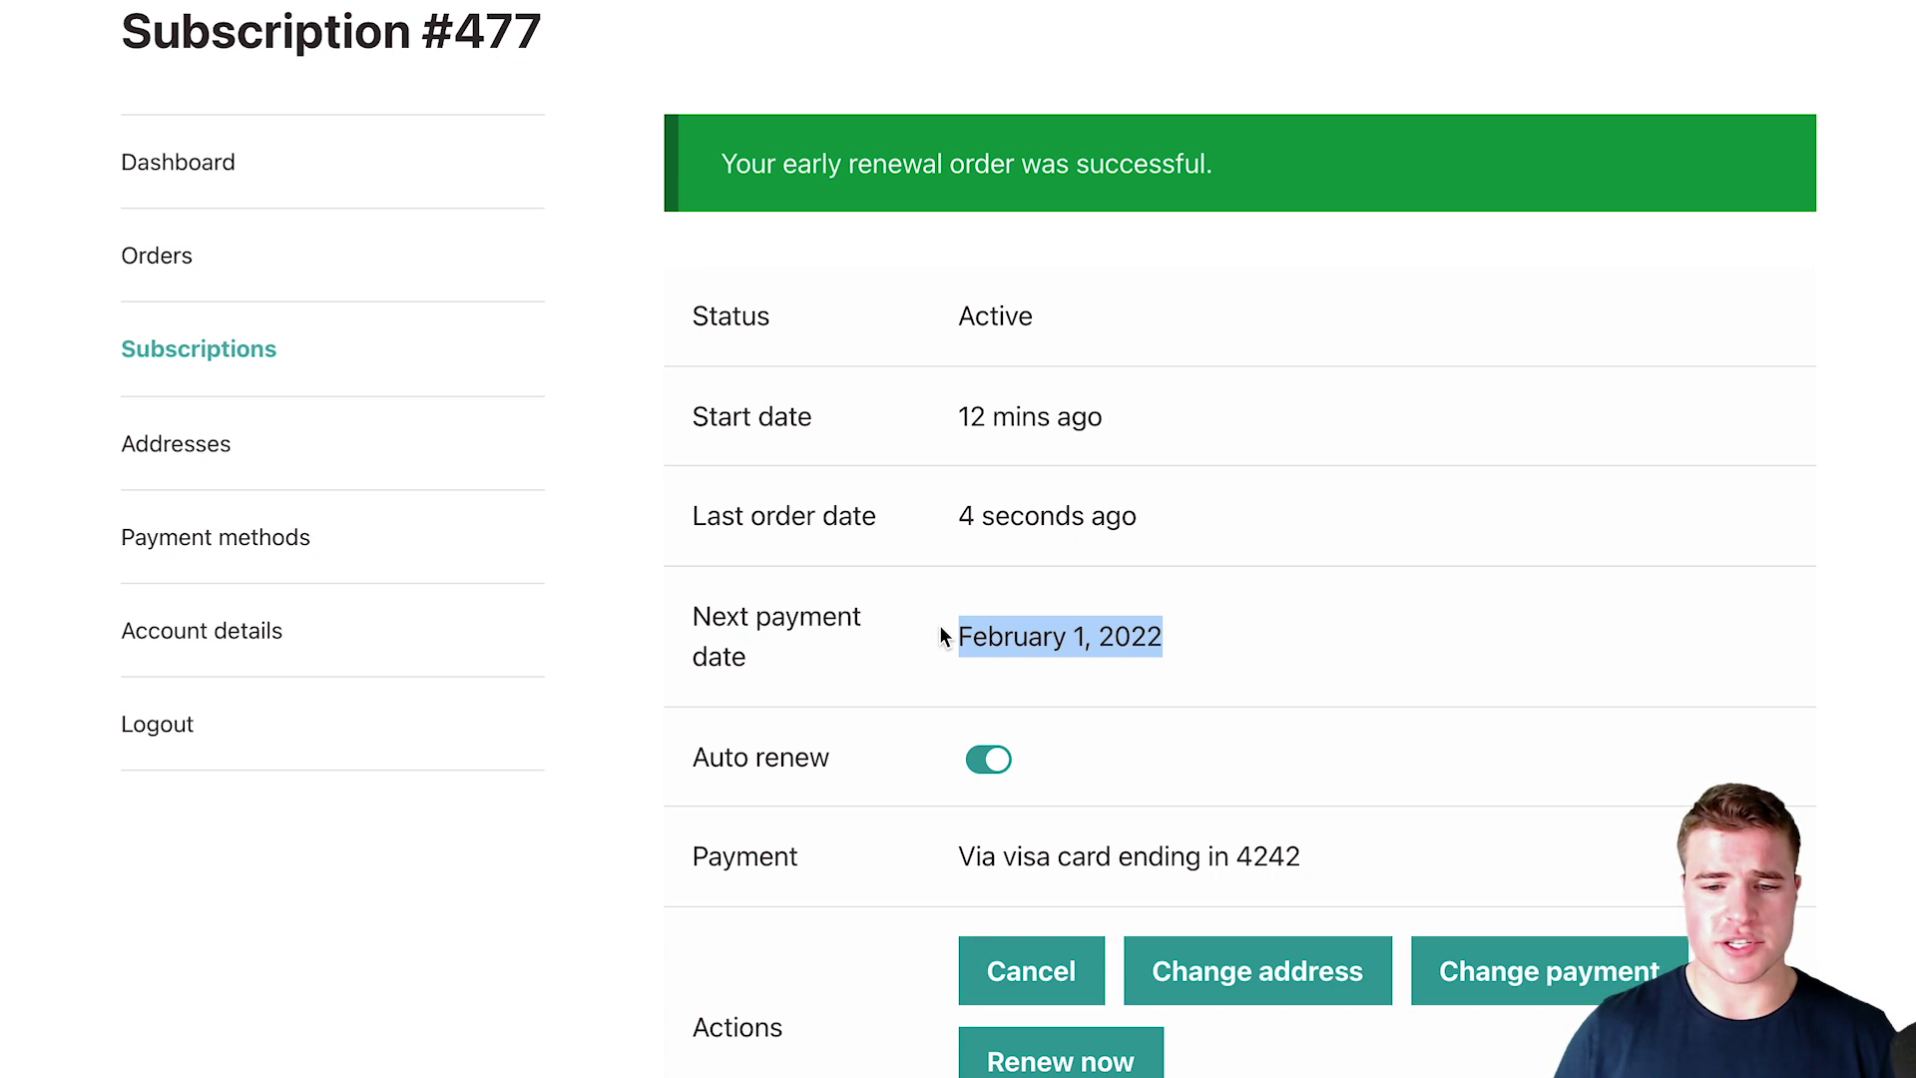
In WooCommerce Subscriptions settings, untick early renewal via a modal and save changes.
{"action": "key", "text": "ctrl+Tab"}
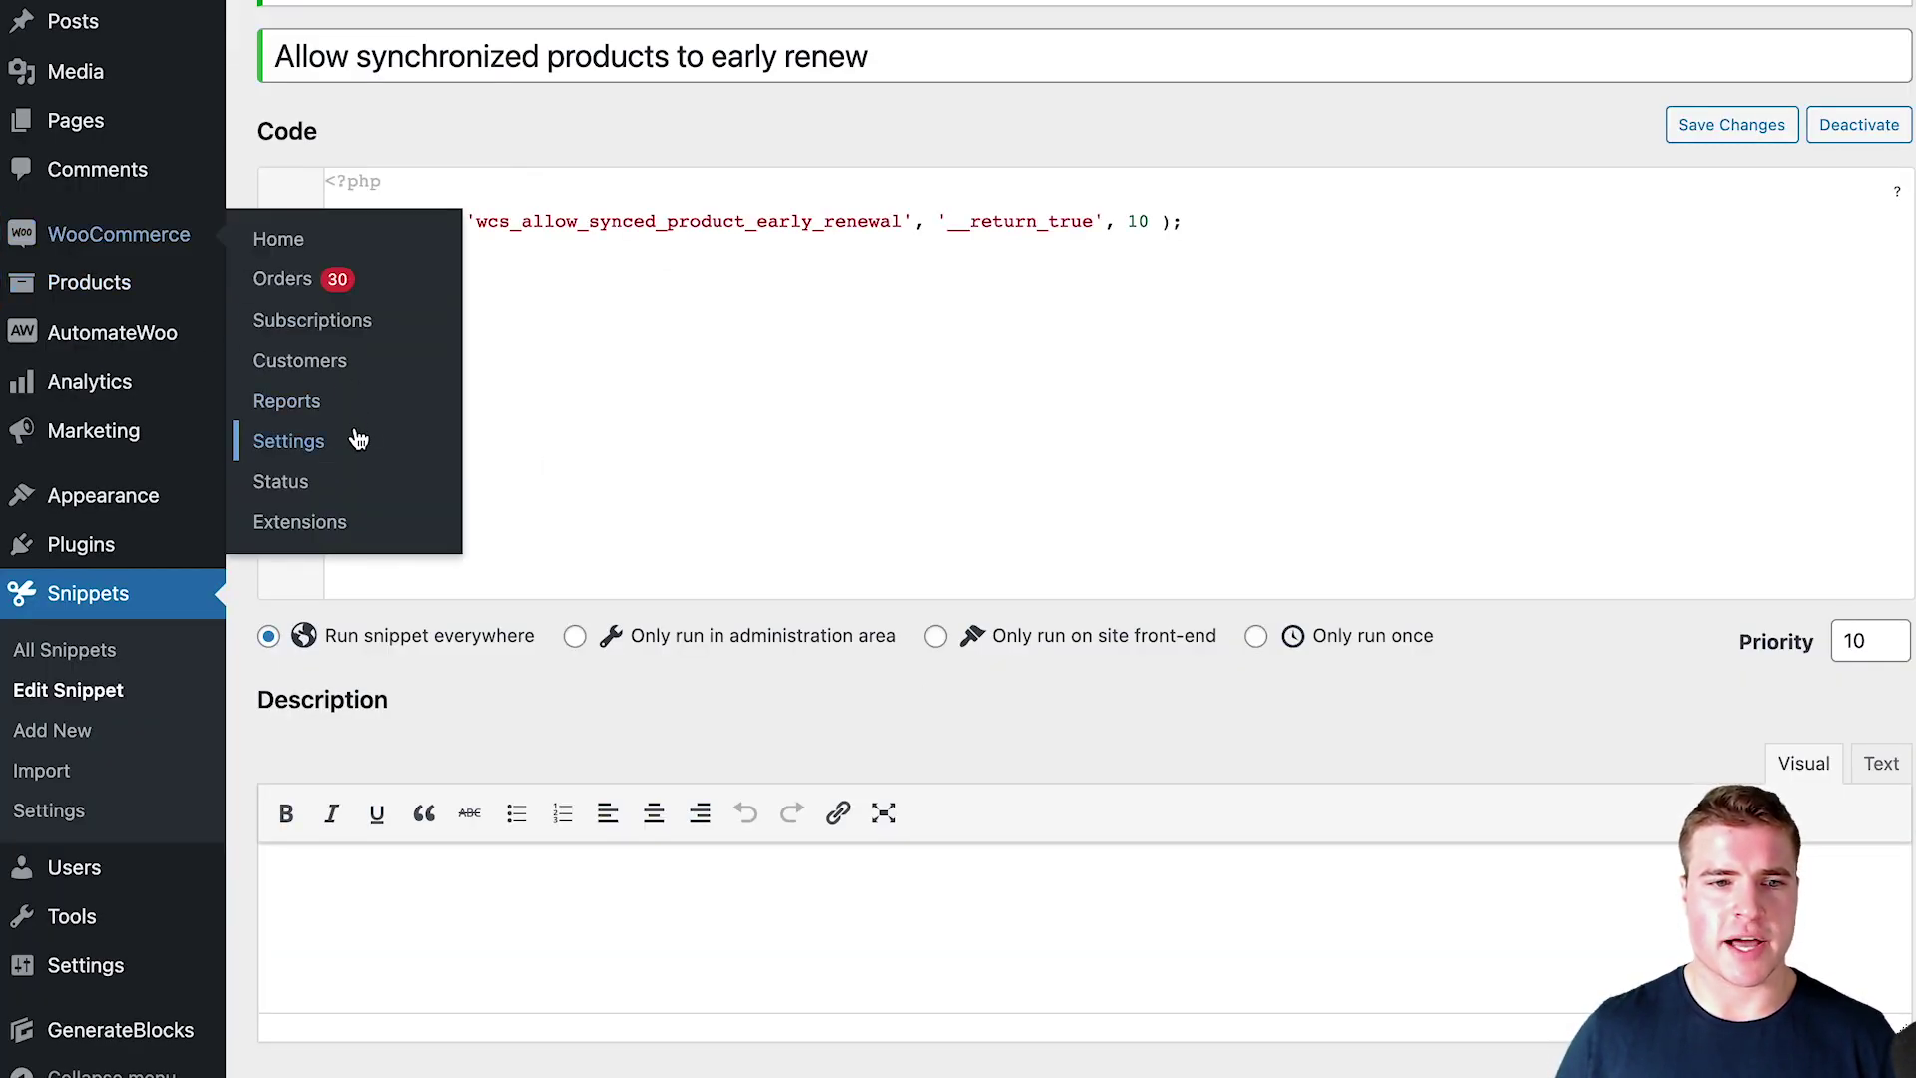
{"action": "key", "text": "ctrl+Tab"}
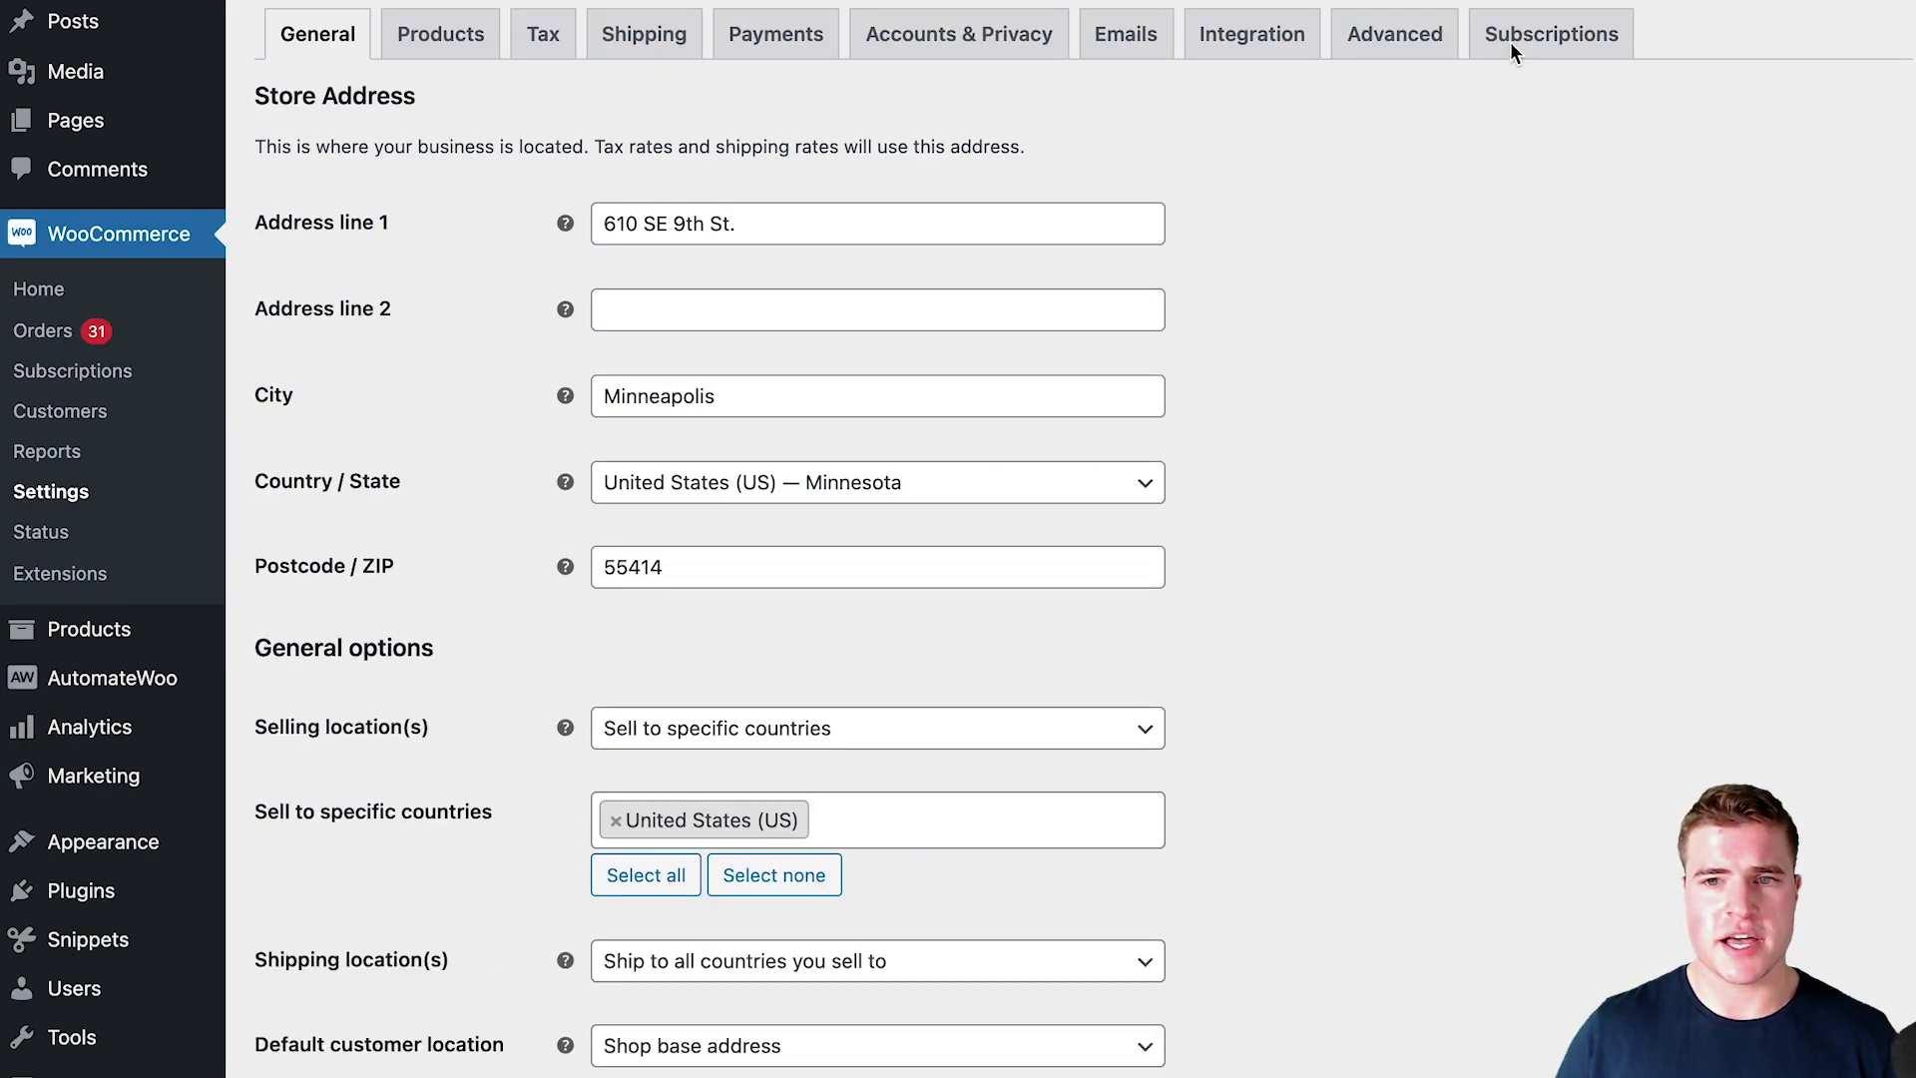
{"action": "left_click", "coordinate": [1517, 40]}
{"action": "scroll", "coordinate": [714, 635], "scroll_direction": "down", "scroll_amount": 3}
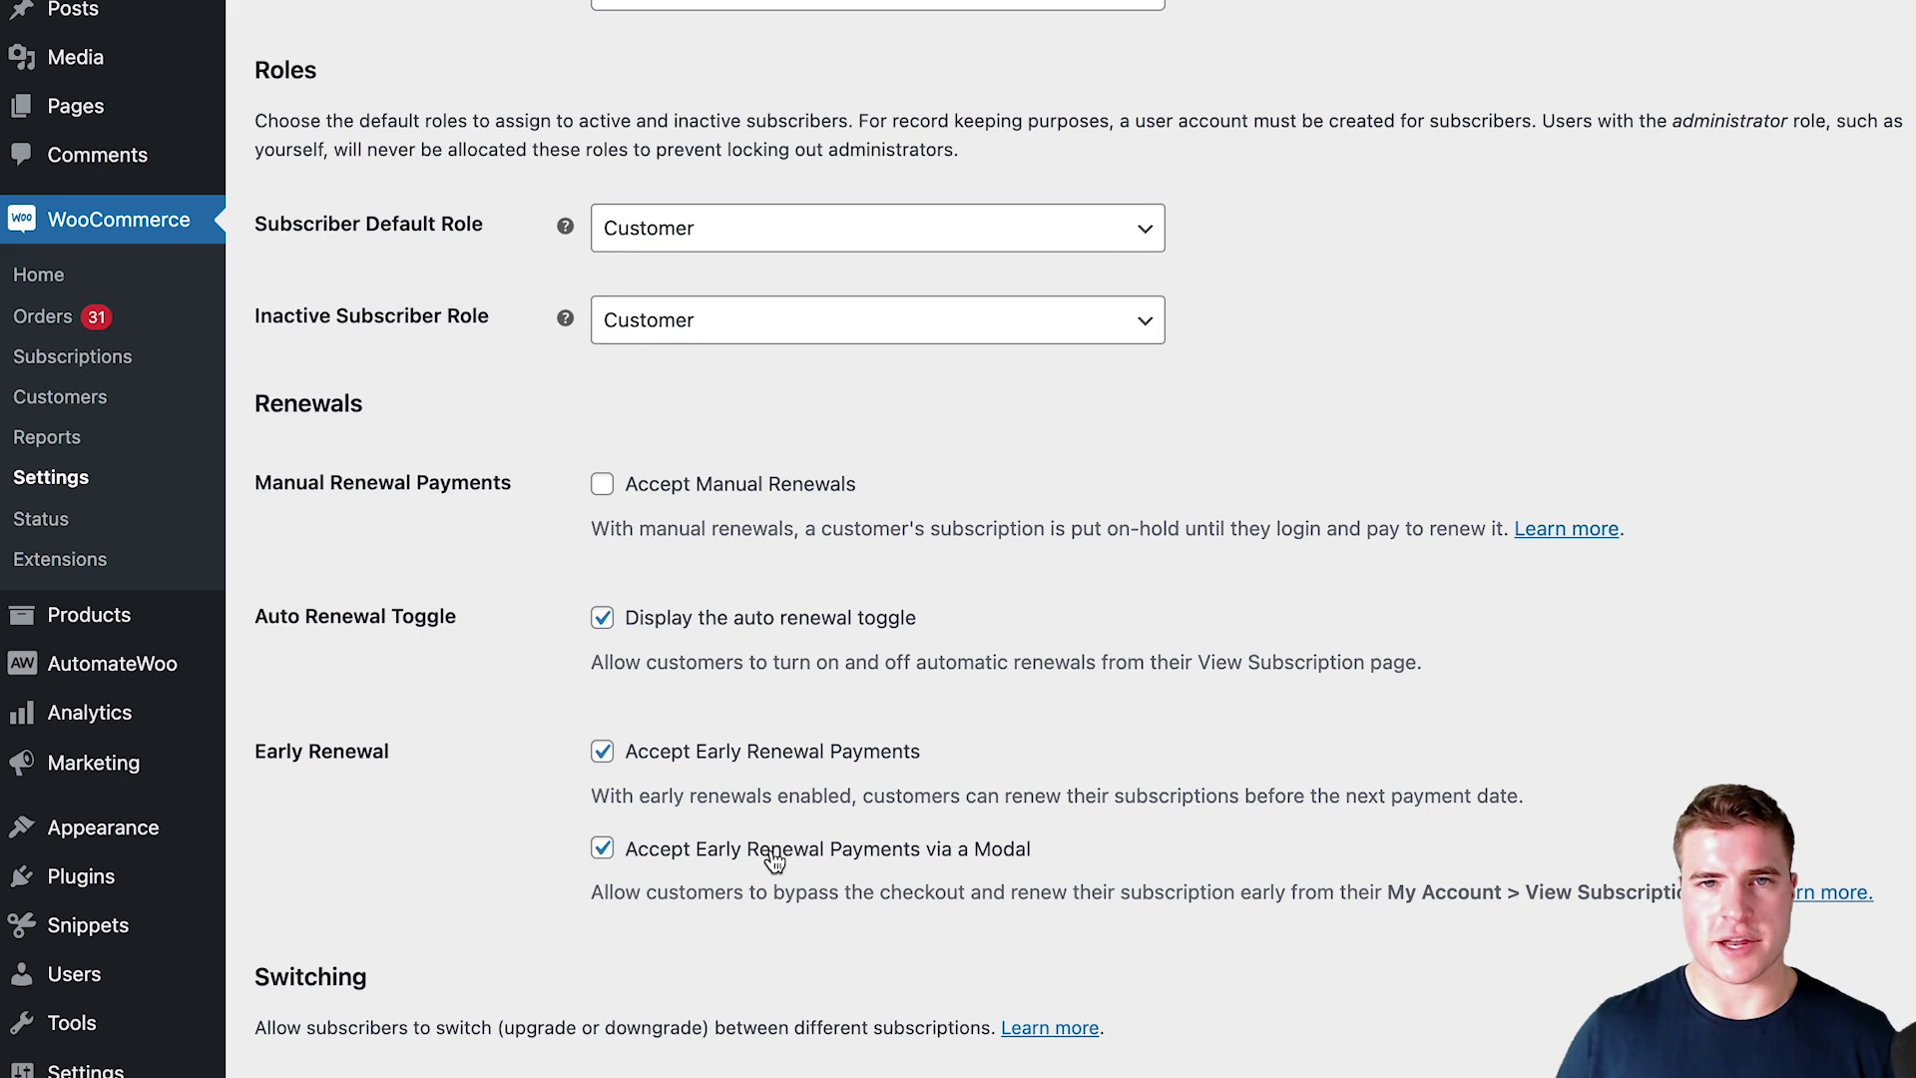
{"action": "left_click", "coordinate": [774, 858]}
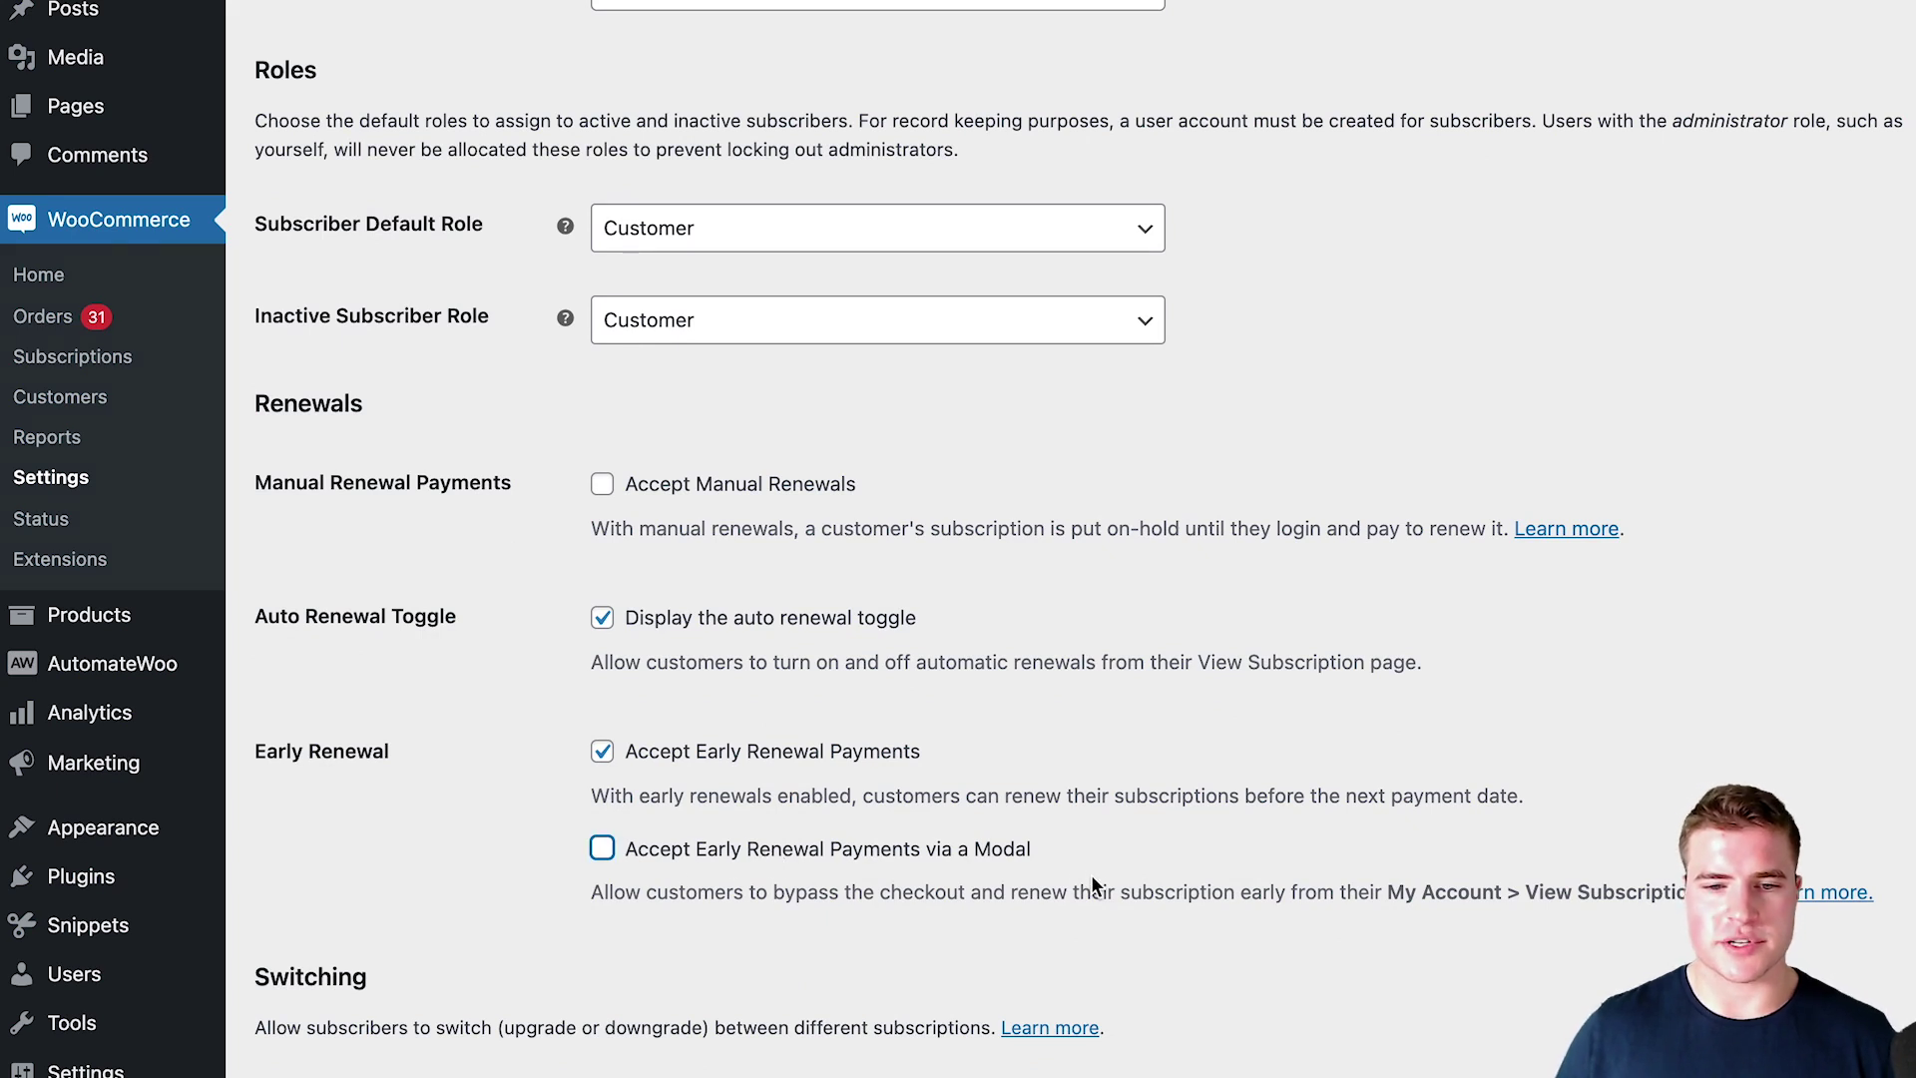
{"action": "scroll", "coordinate": [752, 860], "scroll_direction": "down", "scroll_amount": 15}
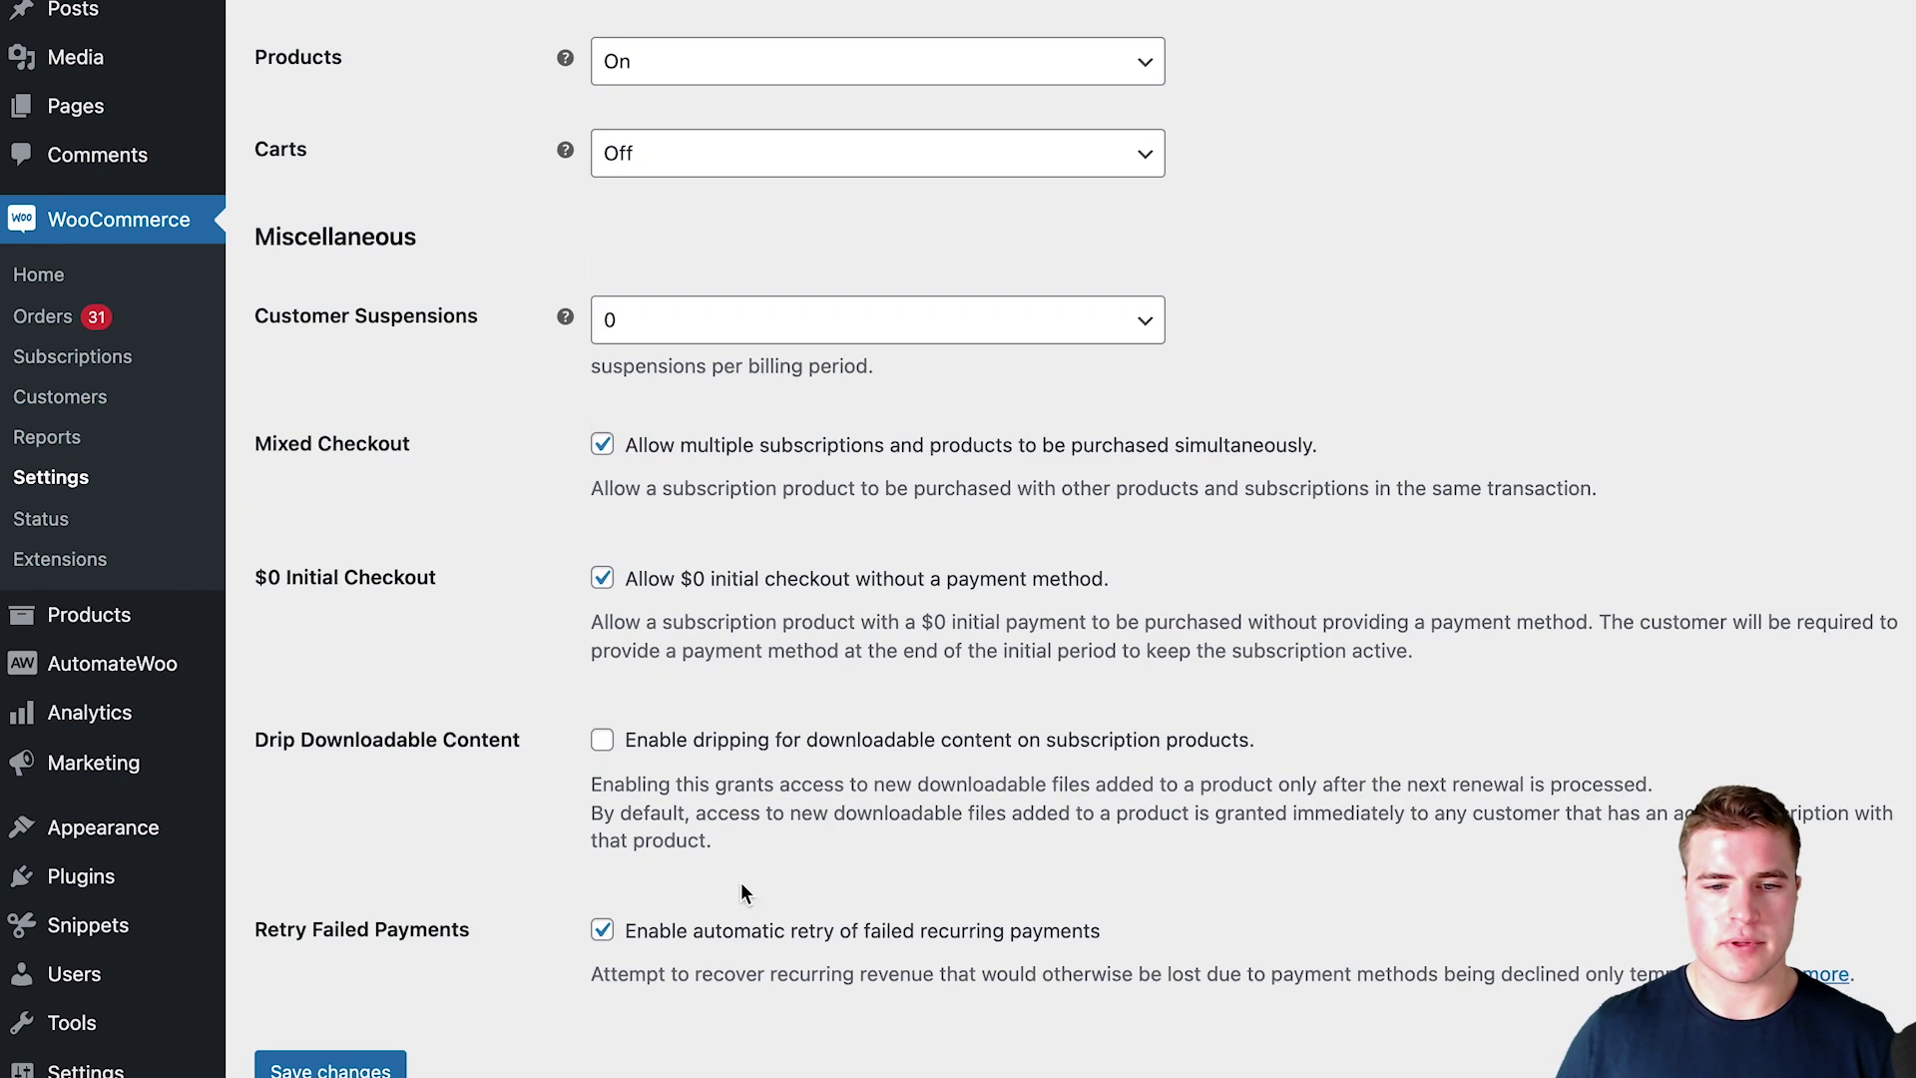
{"action": "left_click", "coordinate": [397, 1069]}
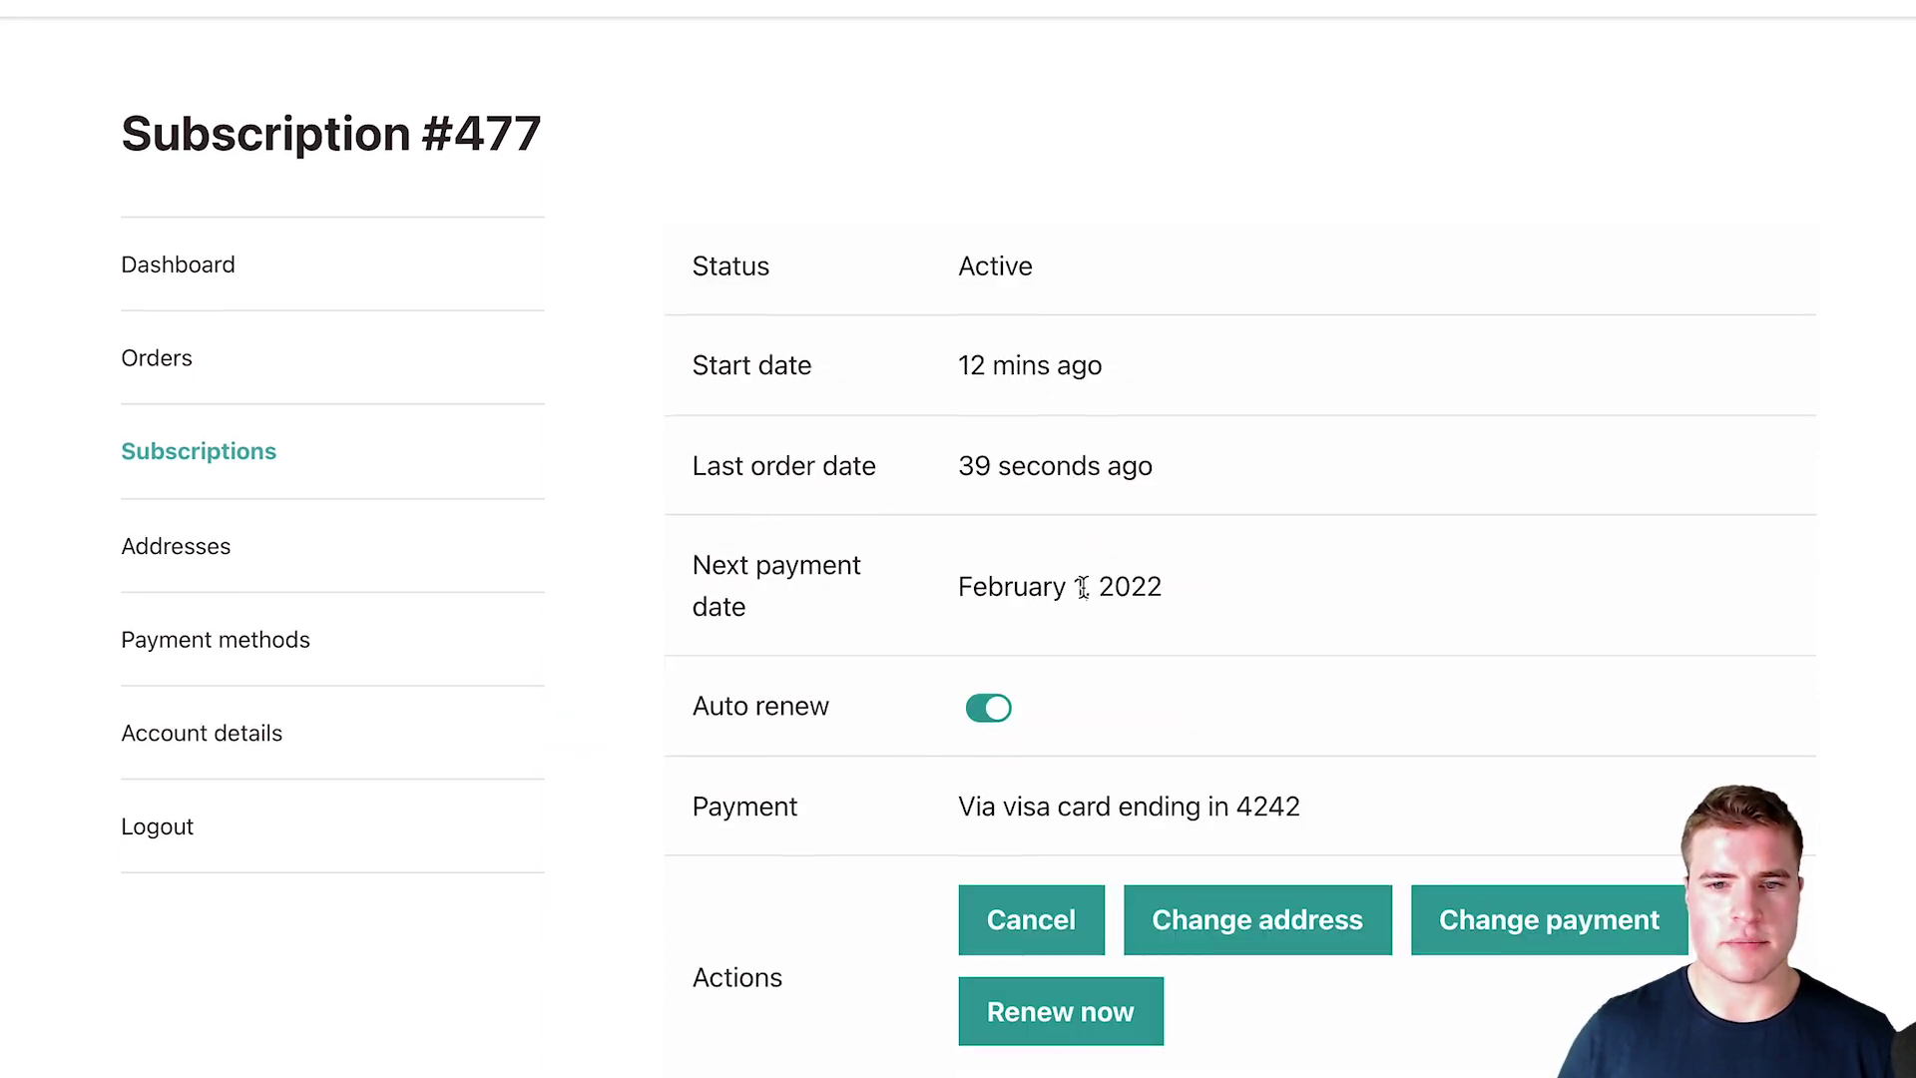
Place the $16.07 early renewal order for subscription #477 through checkout.
{"action": "scroll", "coordinate": [1097, 815], "scroll_direction": "down", "scroll_amount": 1}
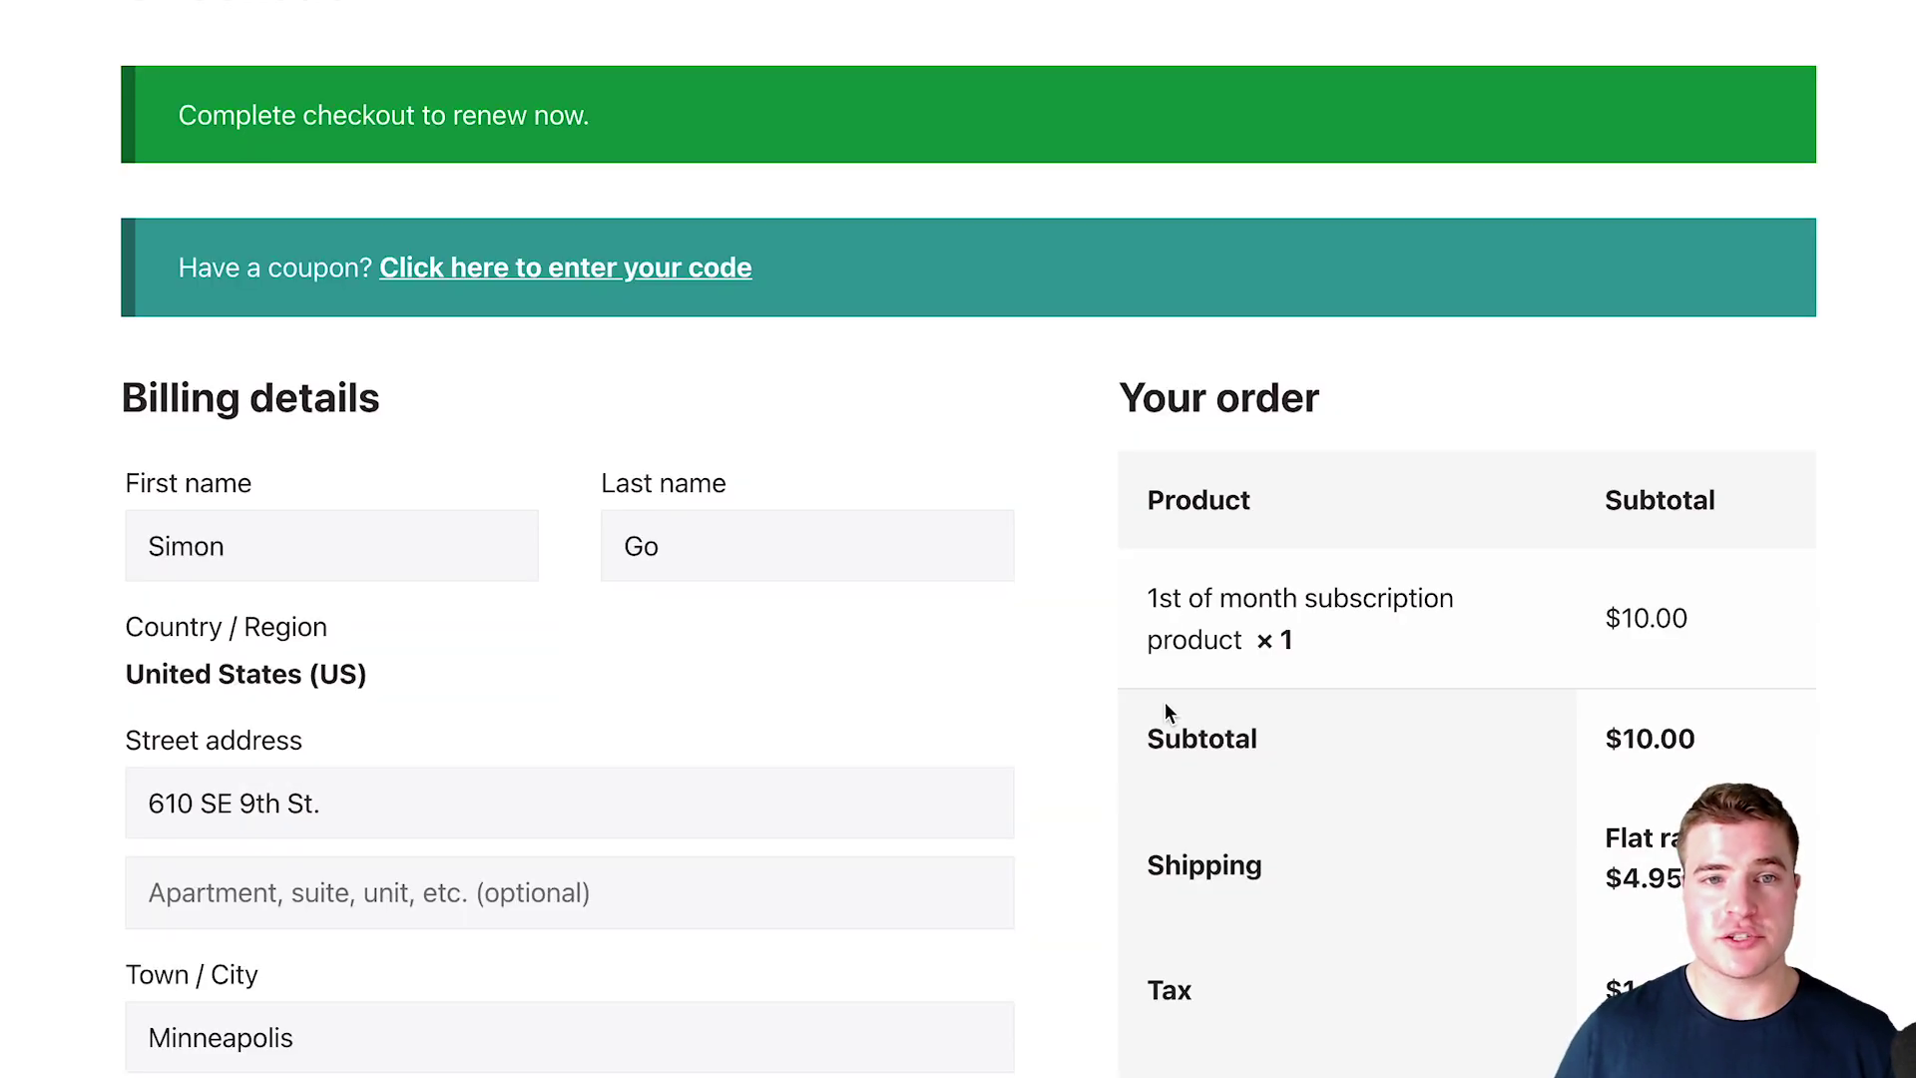
{"action": "scroll", "coordinate": [1164, 712], "scroll_direction": "down", "scroll_amount": 10}
{"action": "left_click", "coordinate": [1173, 727]}
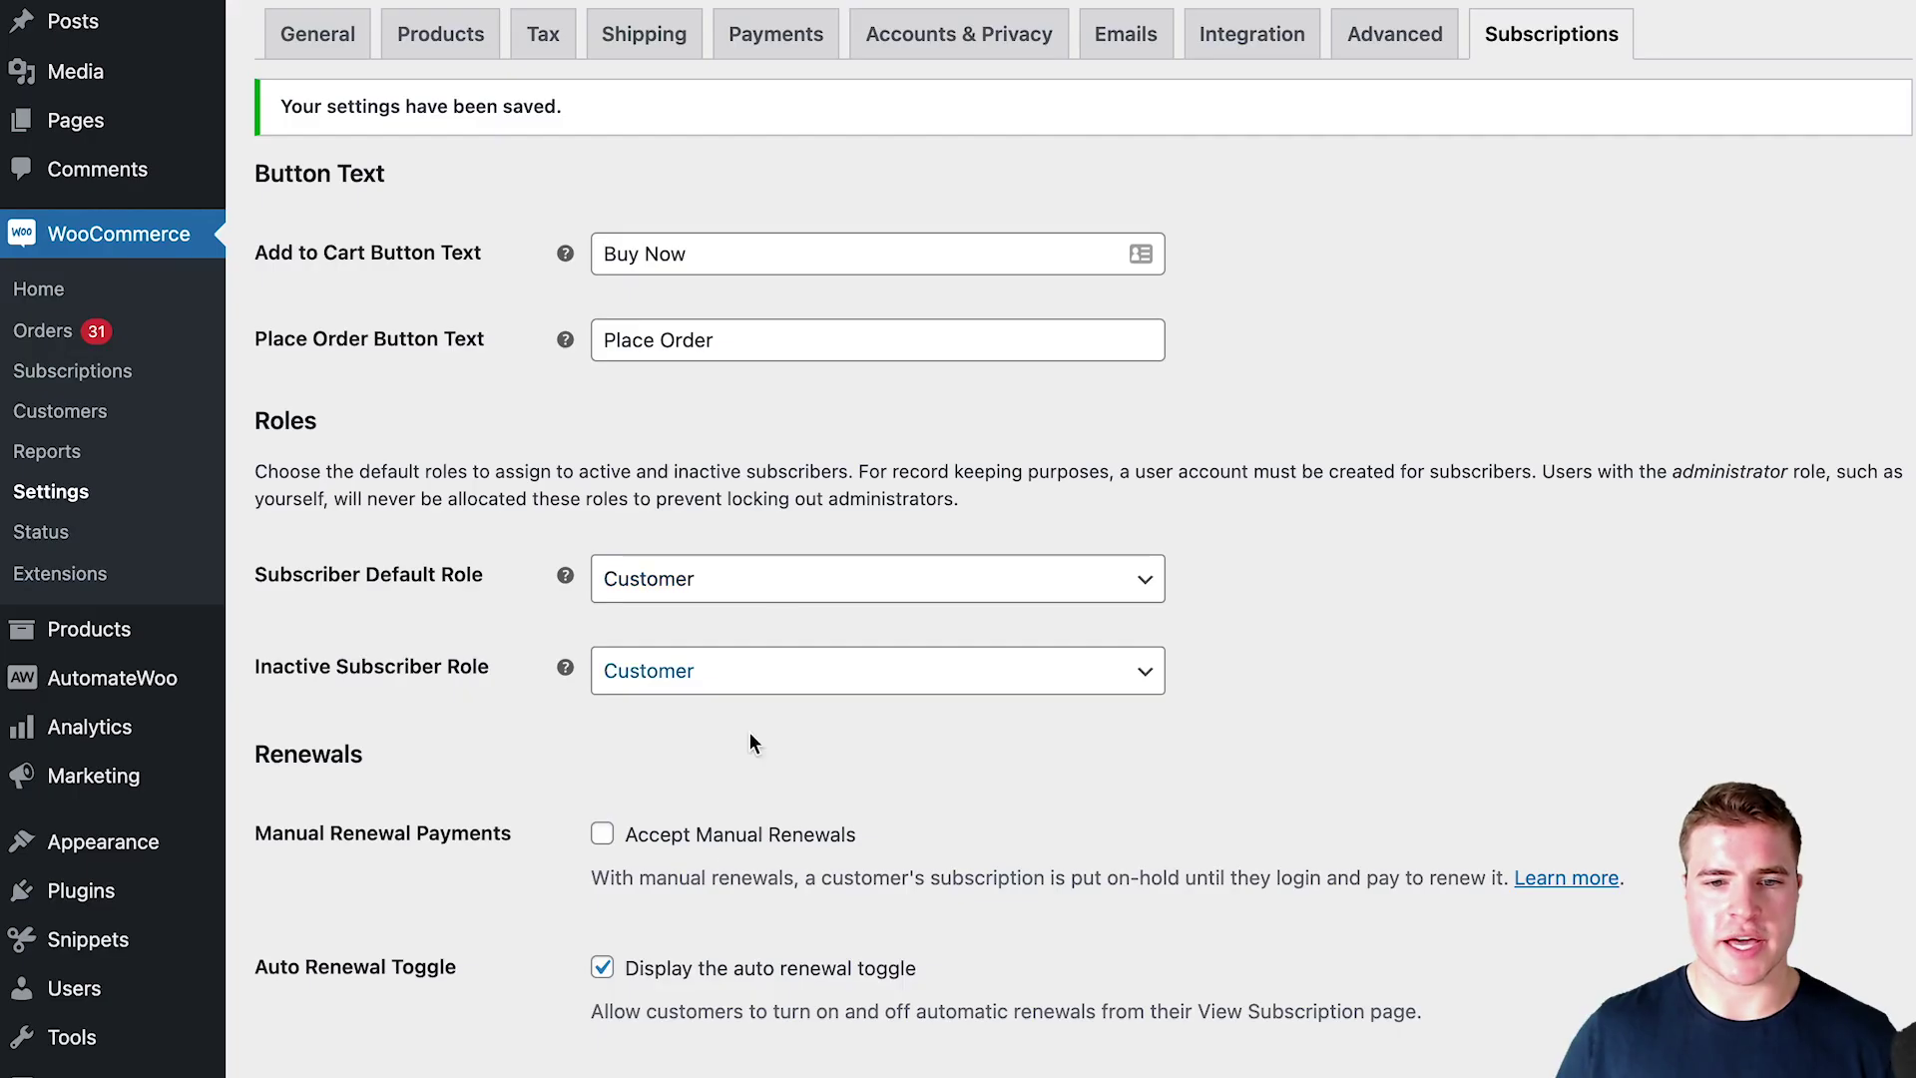
Re-enable Accept Early Renewal Payments via a Modal in the Subscriptions settings.
{"action": "scroll", "coordinate": [739, 798], "scroll_direction": "down", "scroll_amount": 5}
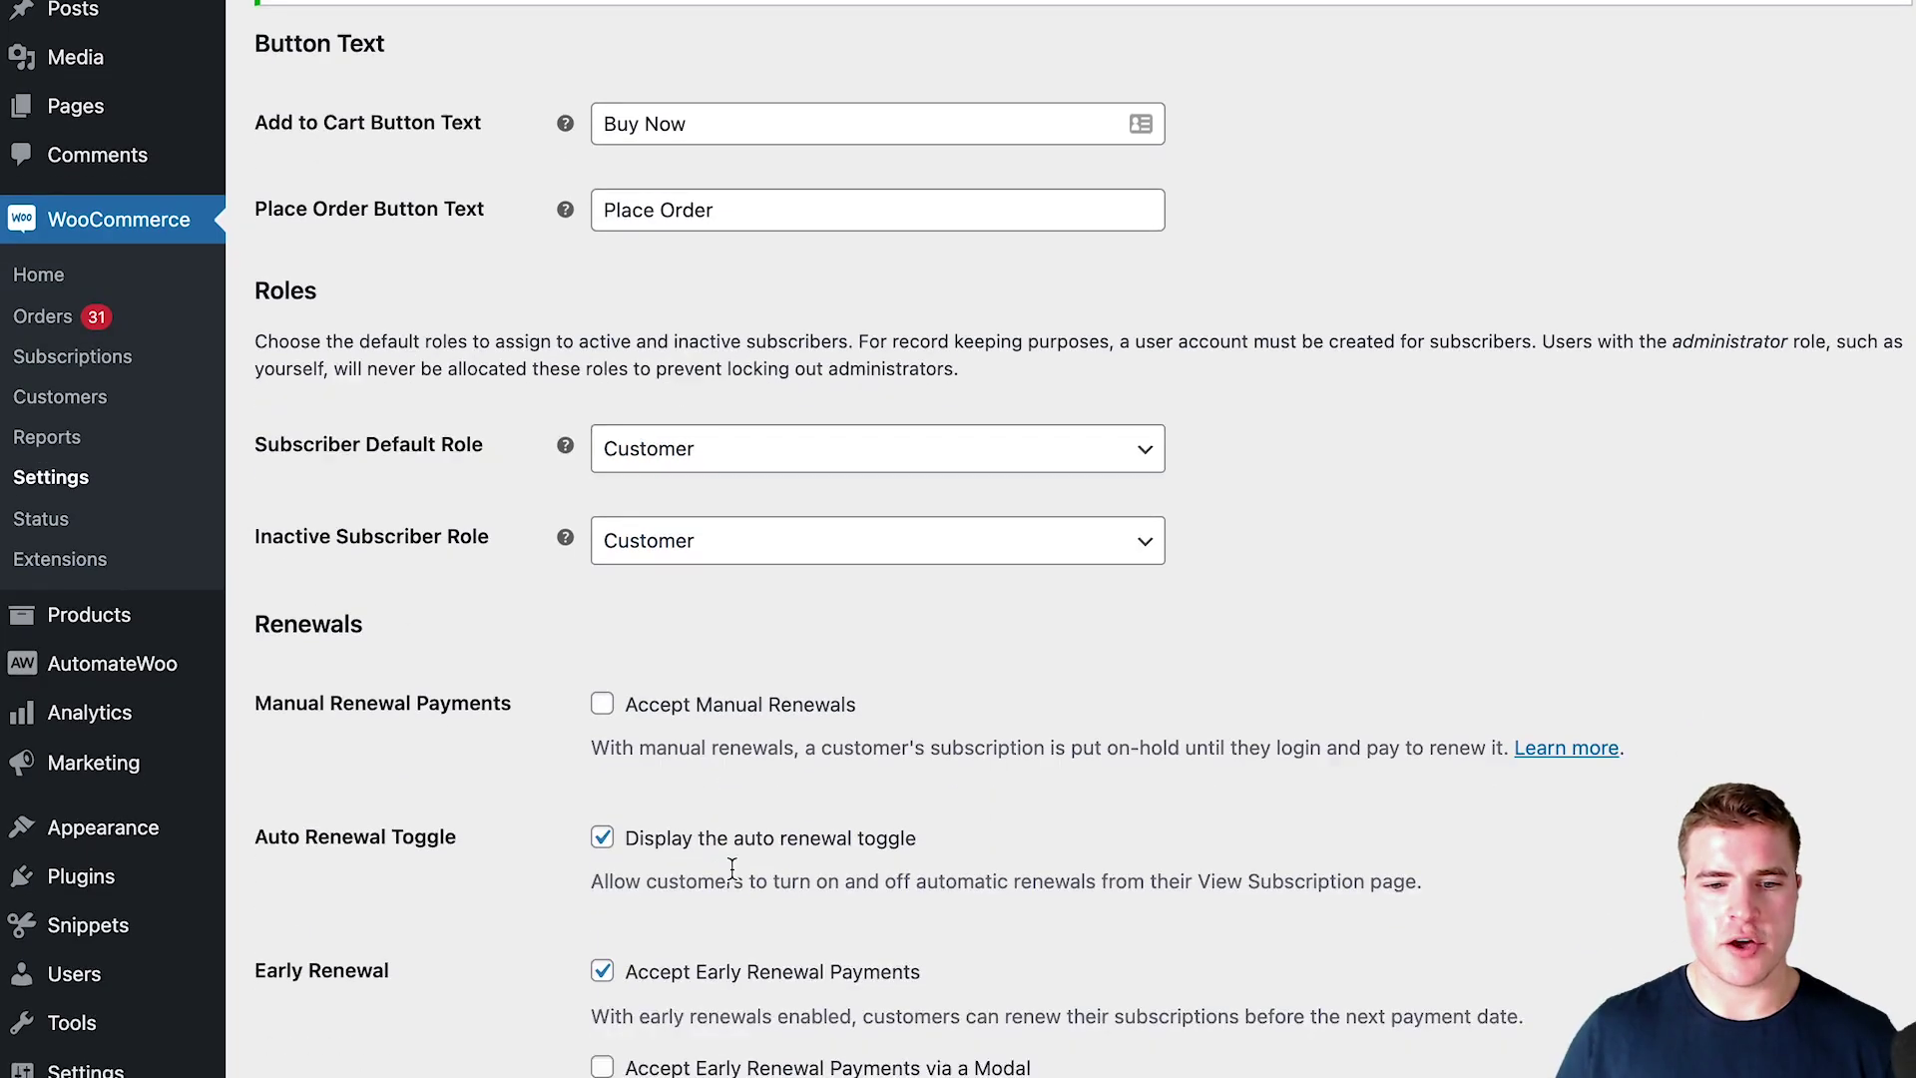
{"action": "left_click", "coordinate": [743, 910]}
{"action": "scroll", "coordinate": [728, 944], "scroll_direction": "down", "scroll_amount": 20}
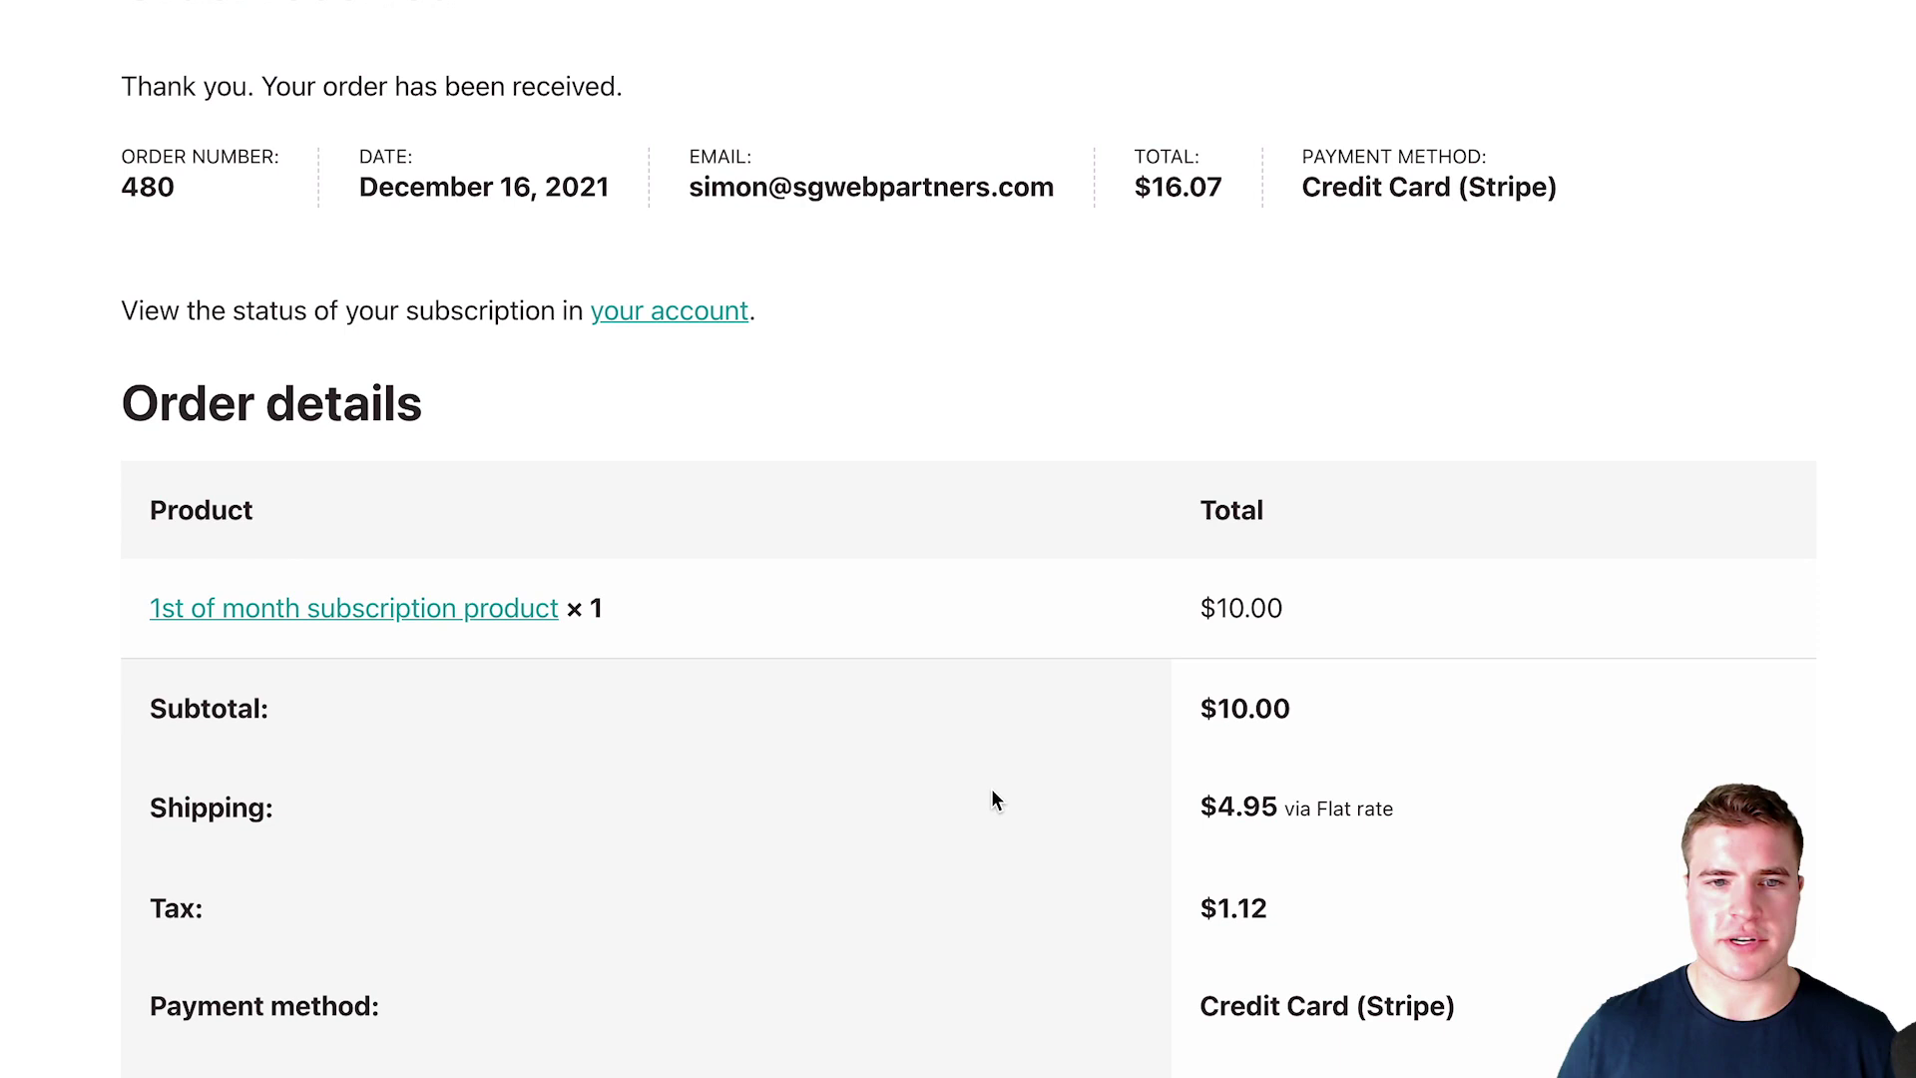
{"action": "left_click", "coordinate": [664, 311]}
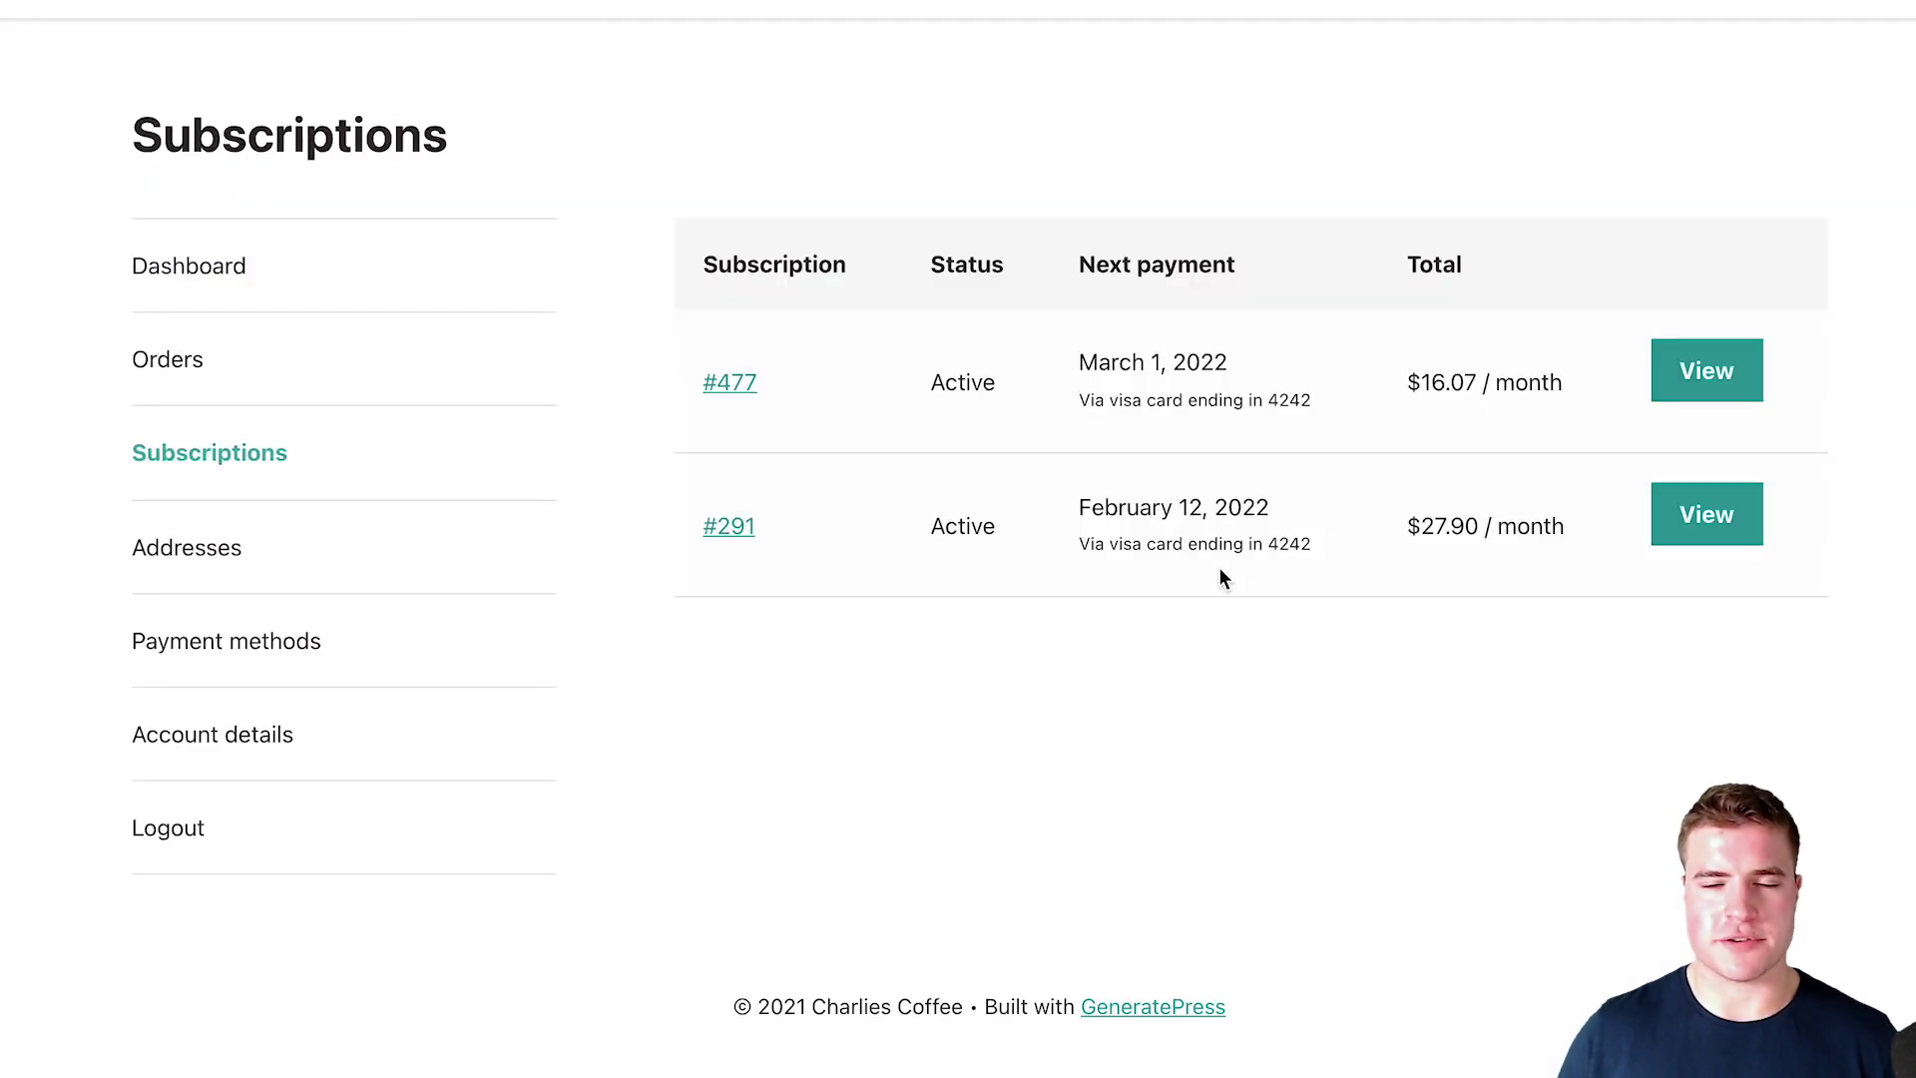
Renew subscription #477 early through the modal, paying $16.07 to move its next payment to April 1, 2022.
{"action": "left_click", "coordinate": [1674, 370]}
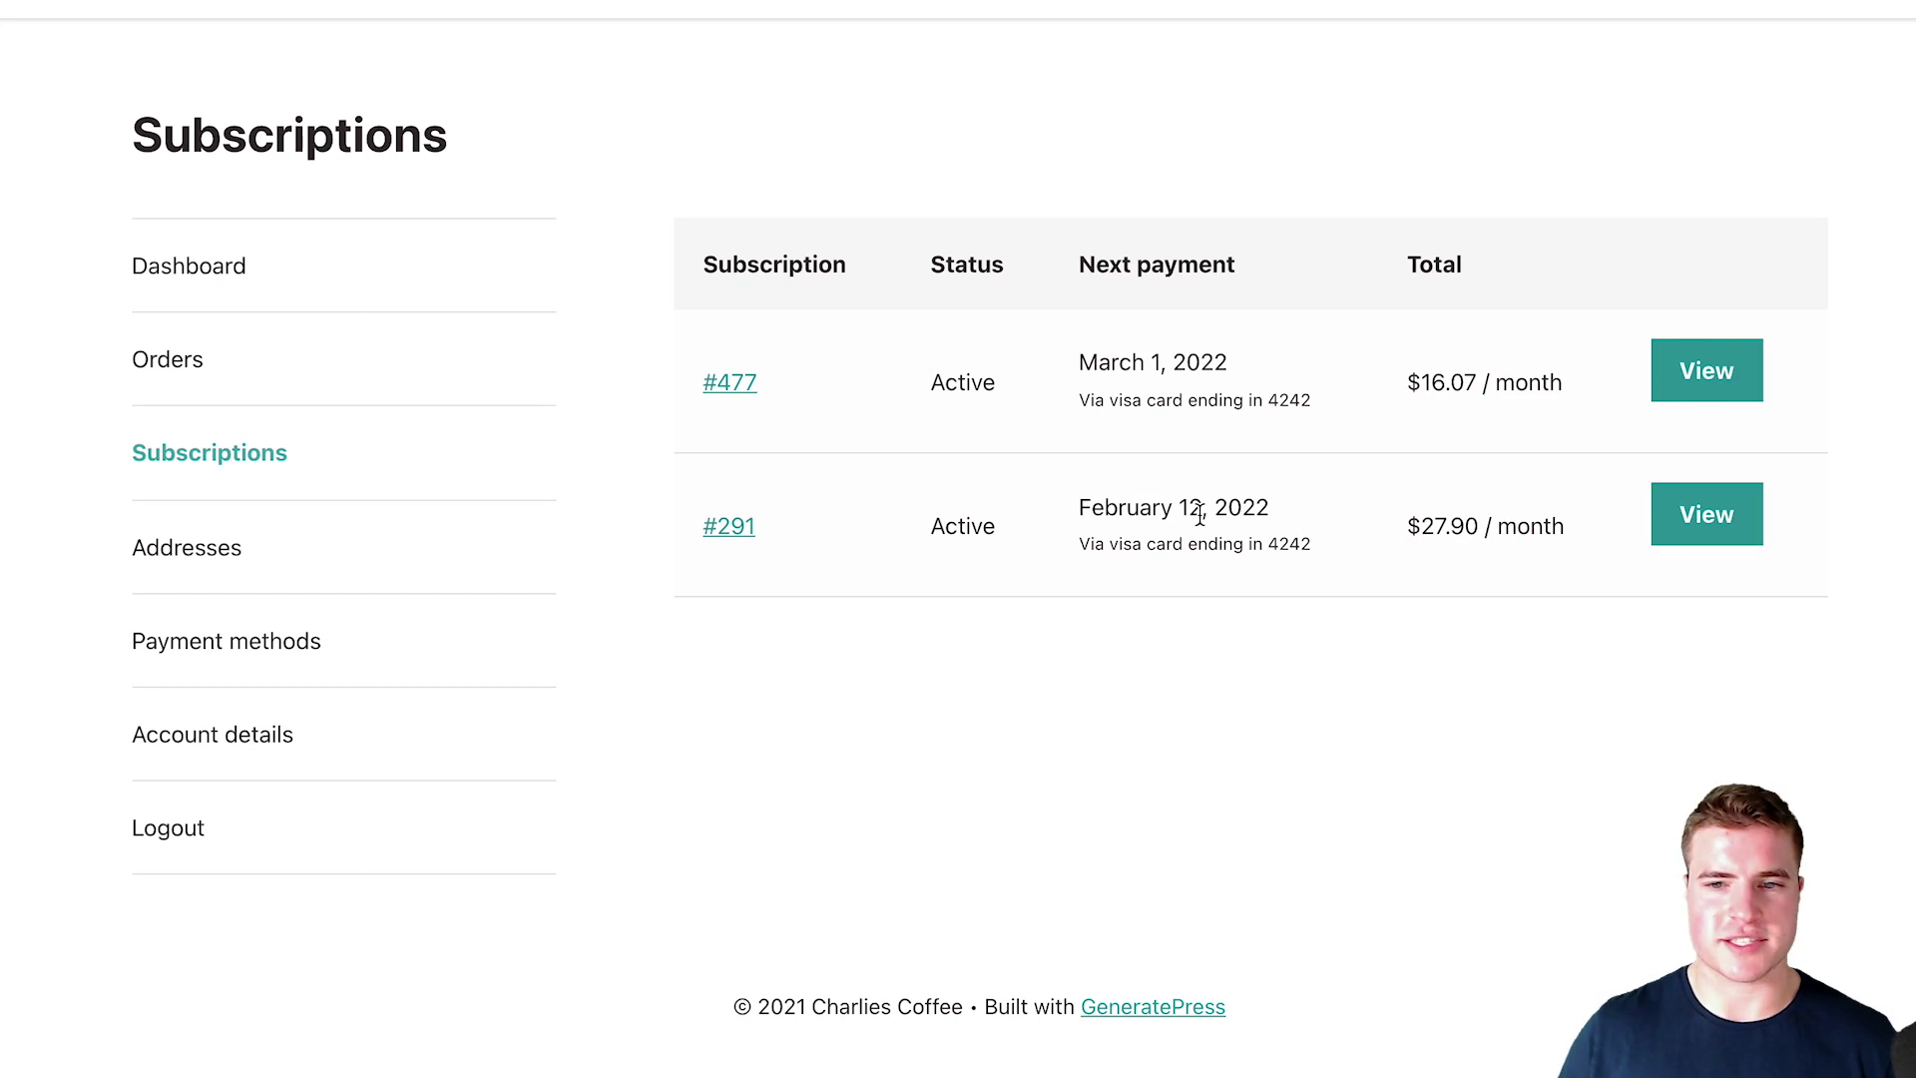
{"action": "left_click", "coordinate": [1122, 1023]}
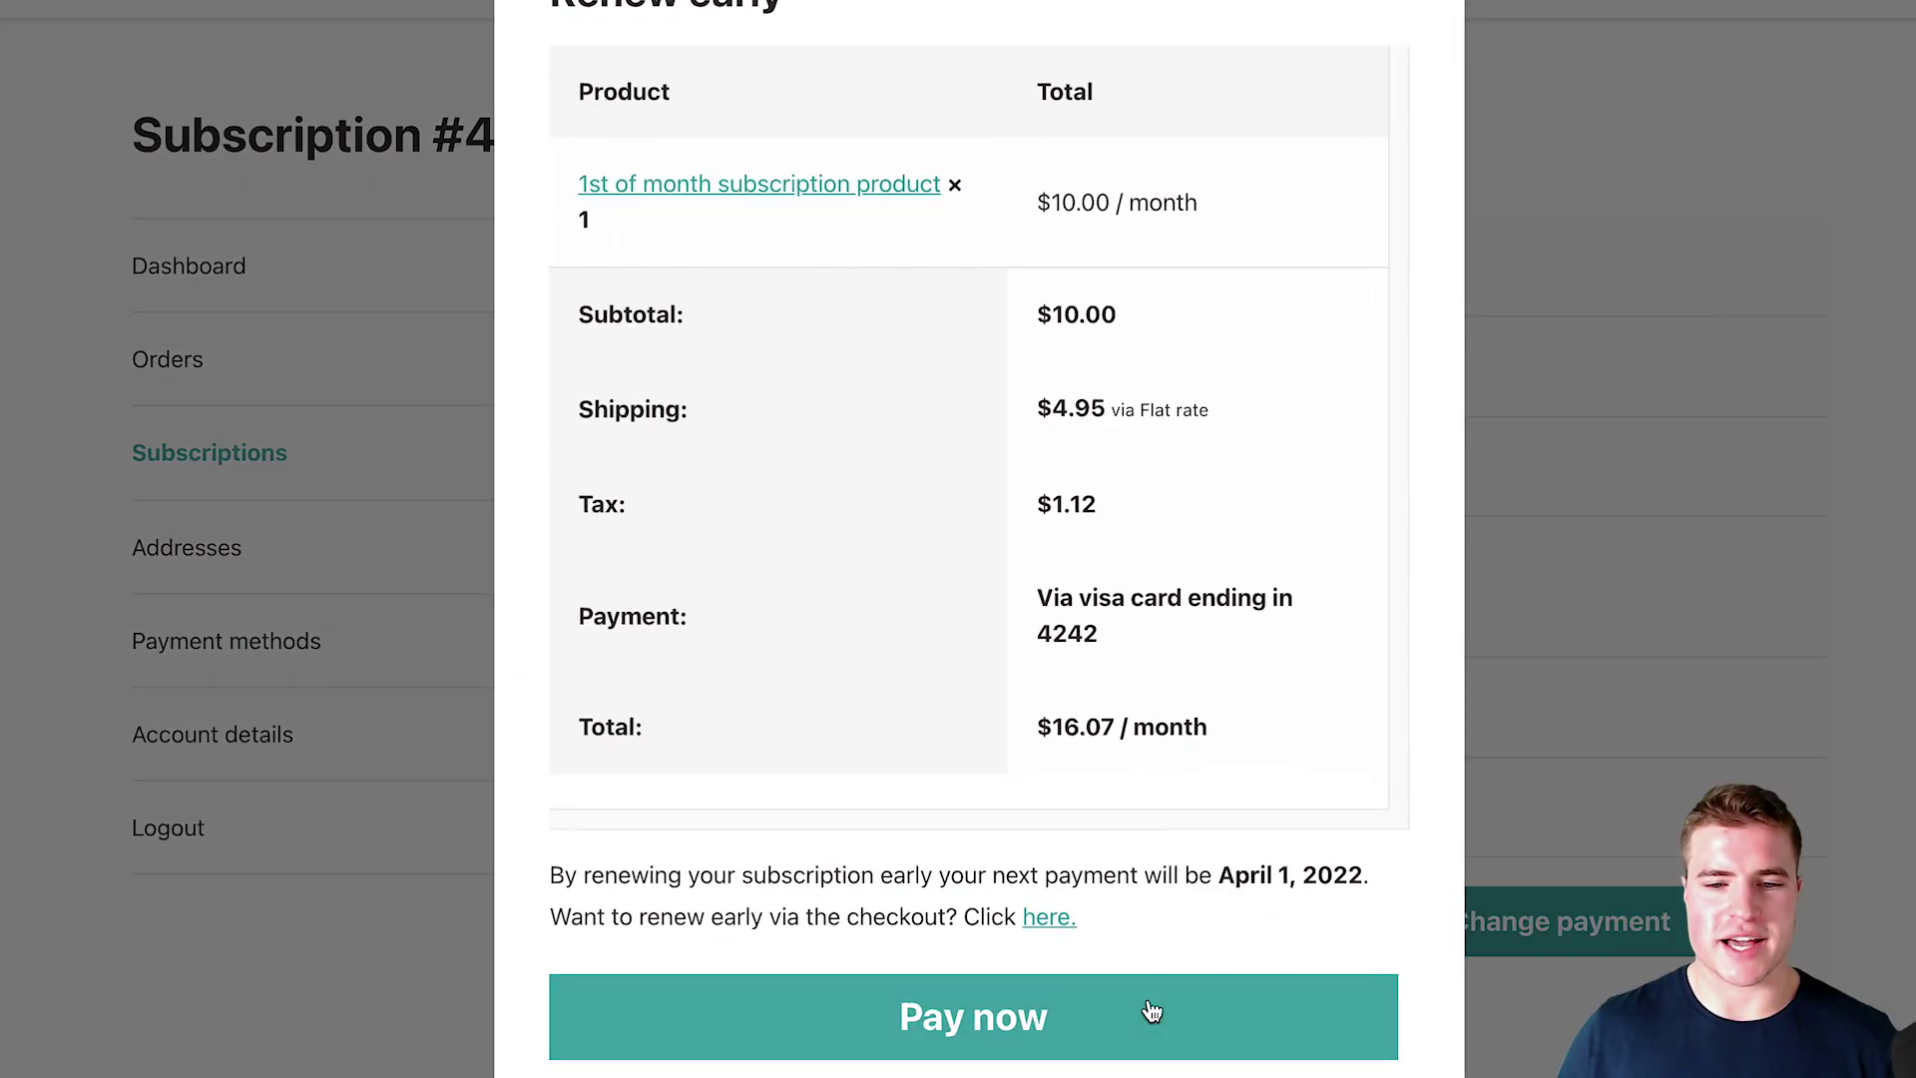
{"action": "left_click", "coordinate": [1145, 1014]}
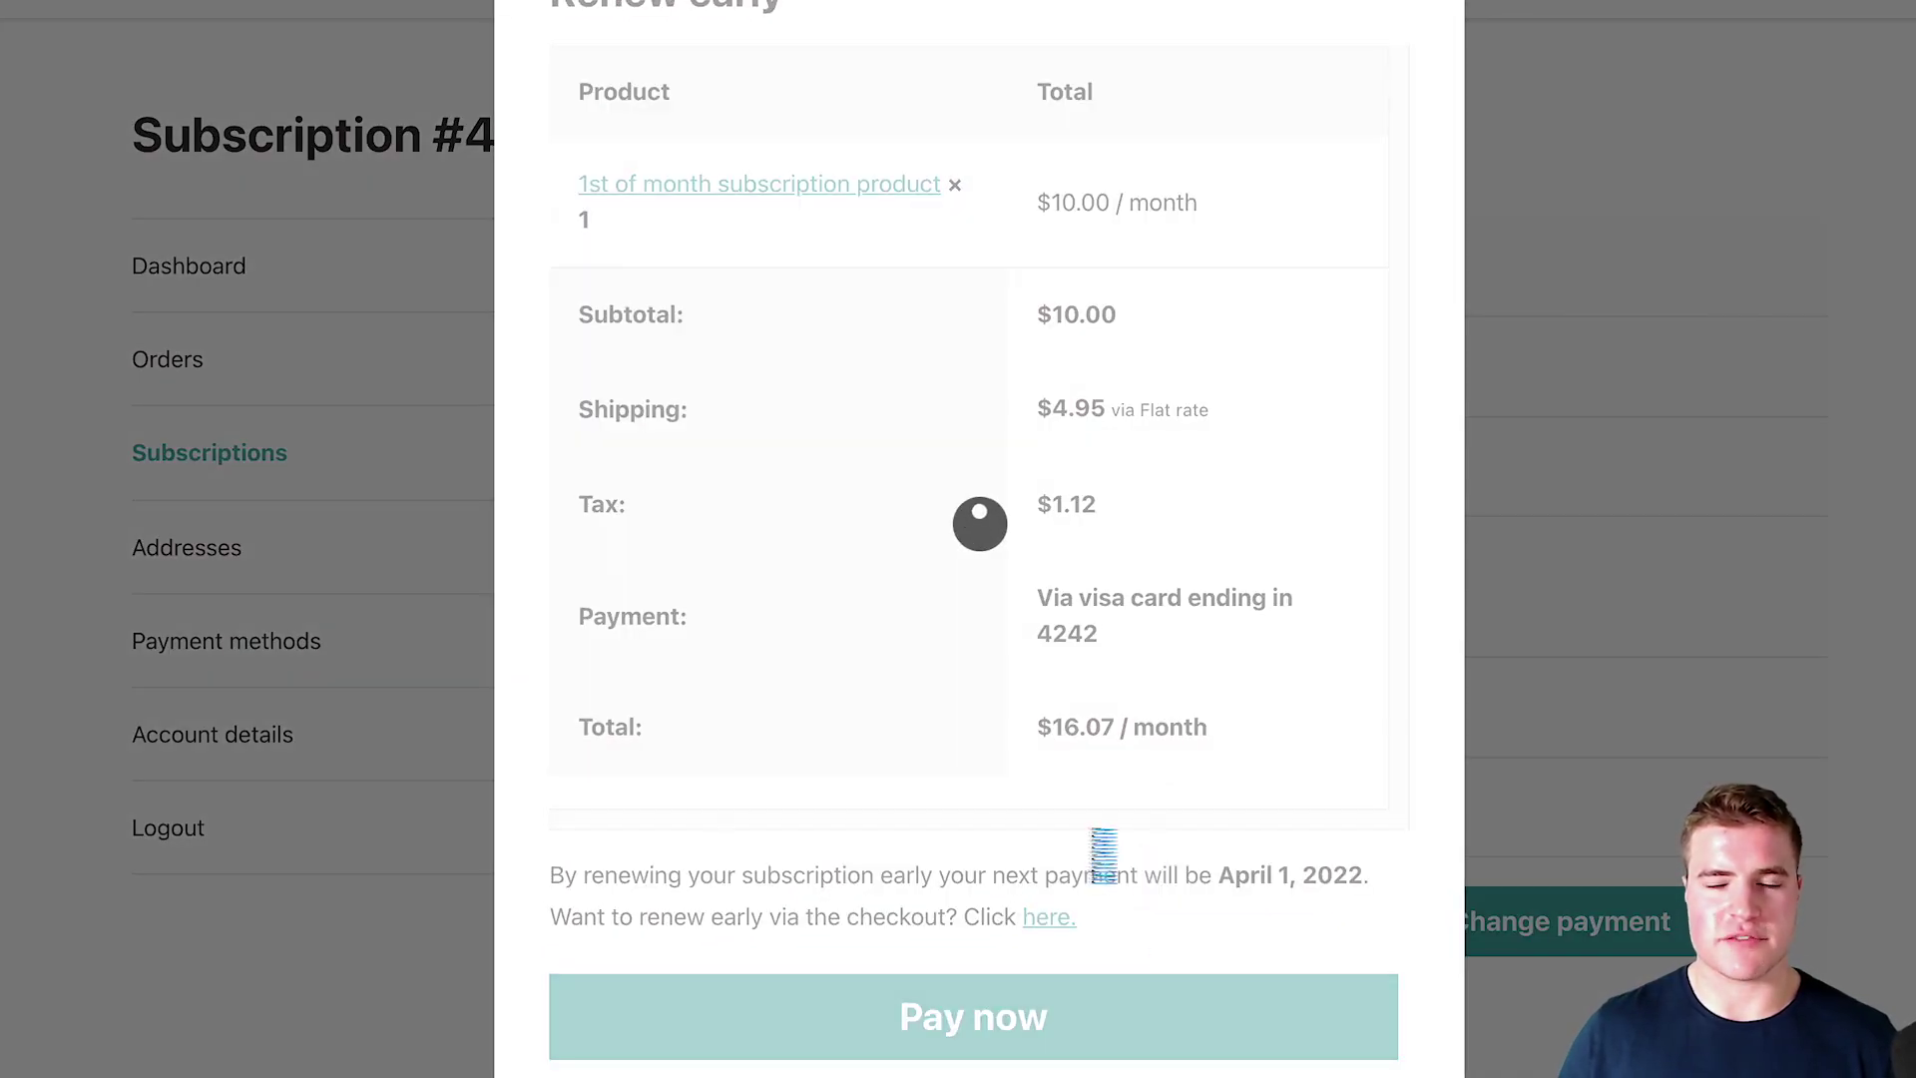